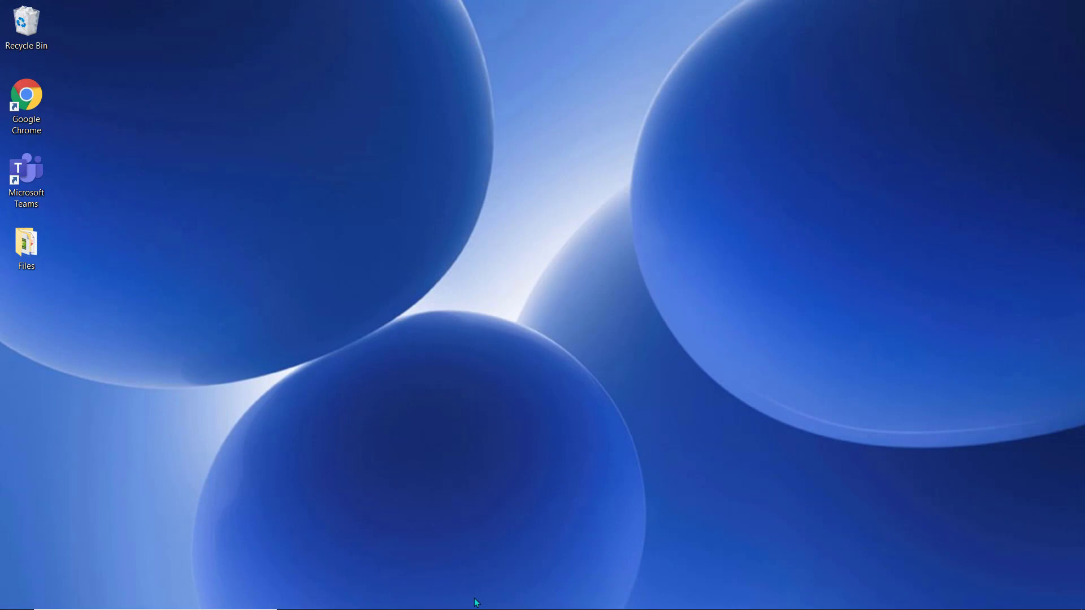
Step: Launch Outlook from the taskbar so the mailbox's Inbox appears
click(468, 595)
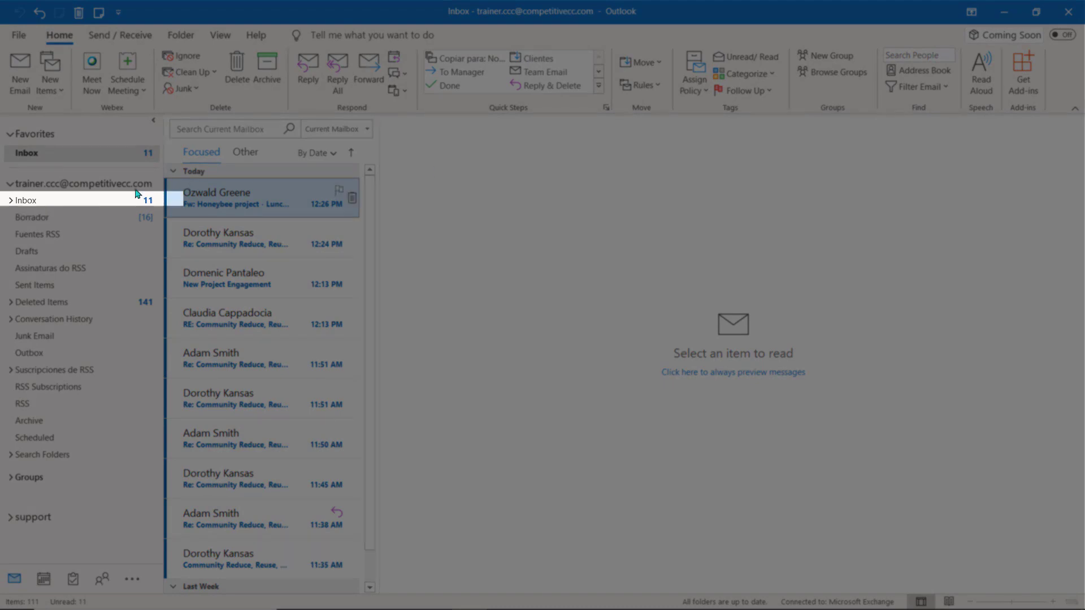
Step: Run Clean Up Folder & Subfolders on the Inbox, moving redundant messages to Deleted Items
click(189, 73)
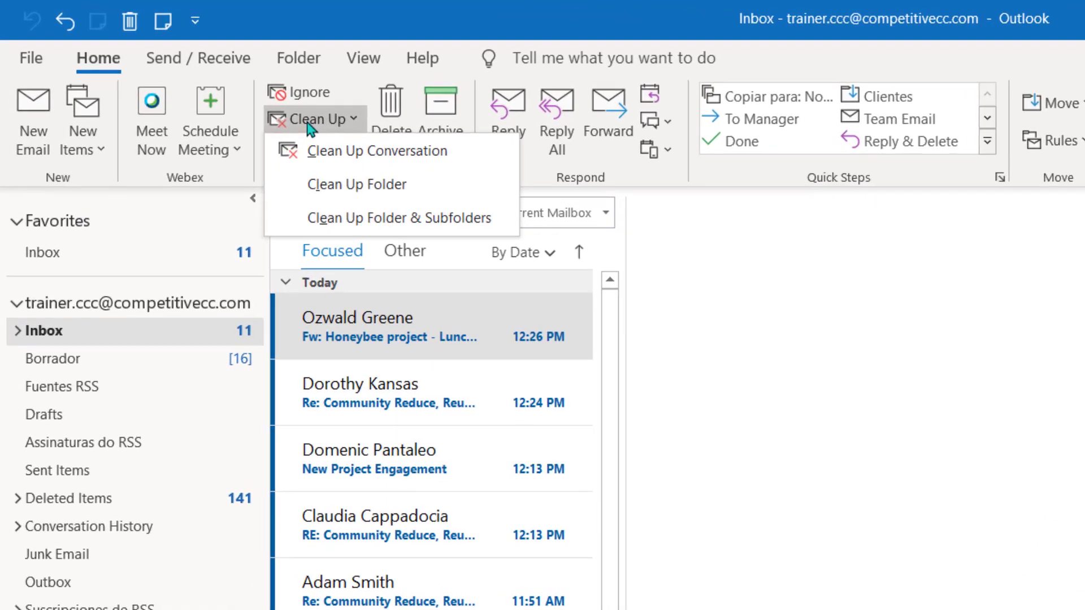
click(299, 59)
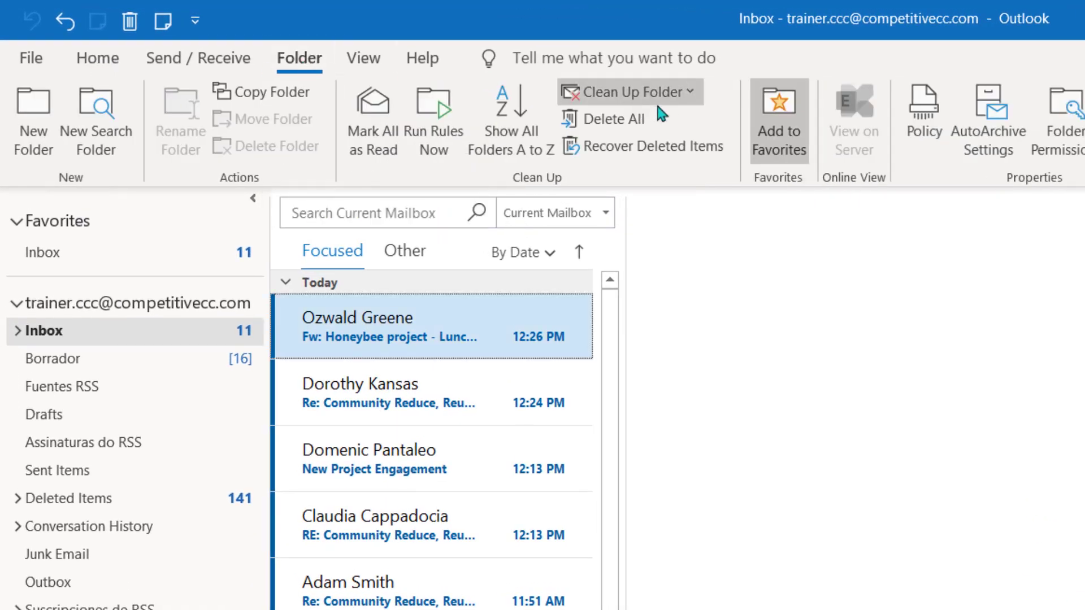
click(672, 99)
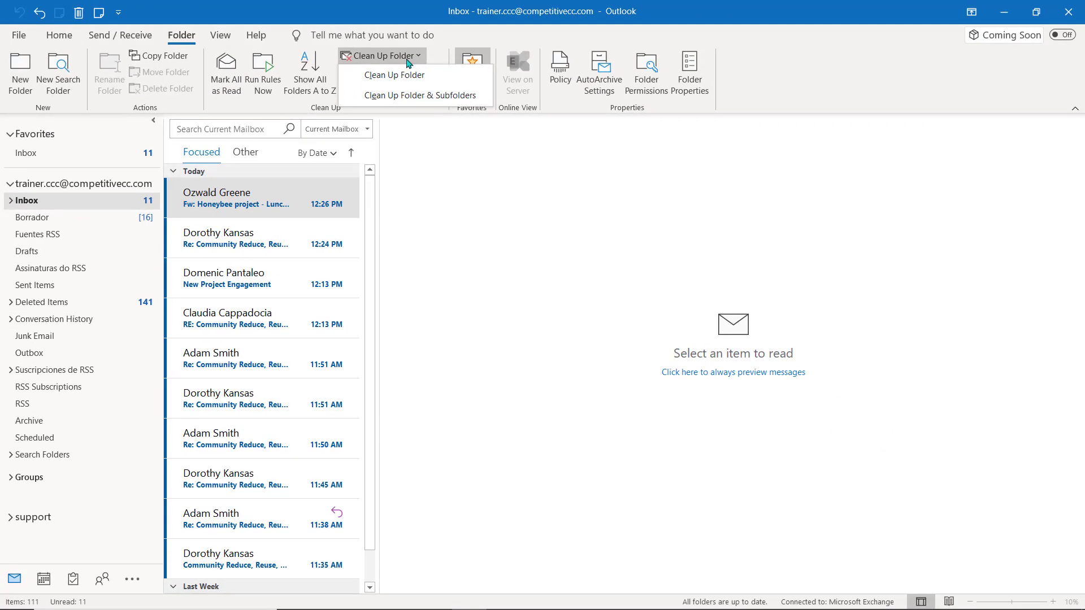
click(414, 95)
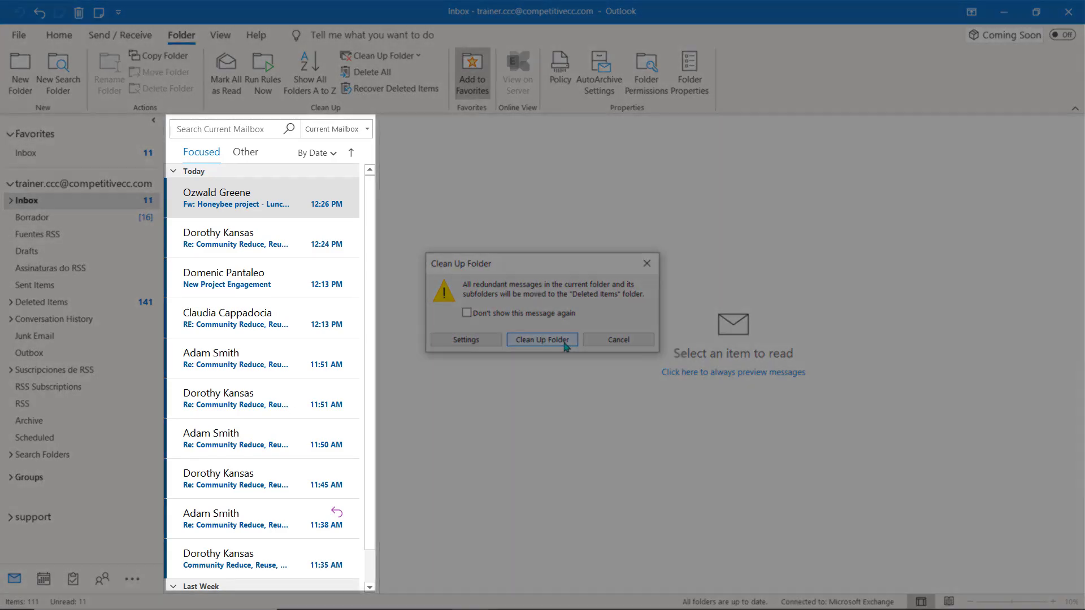
click(523, 340)
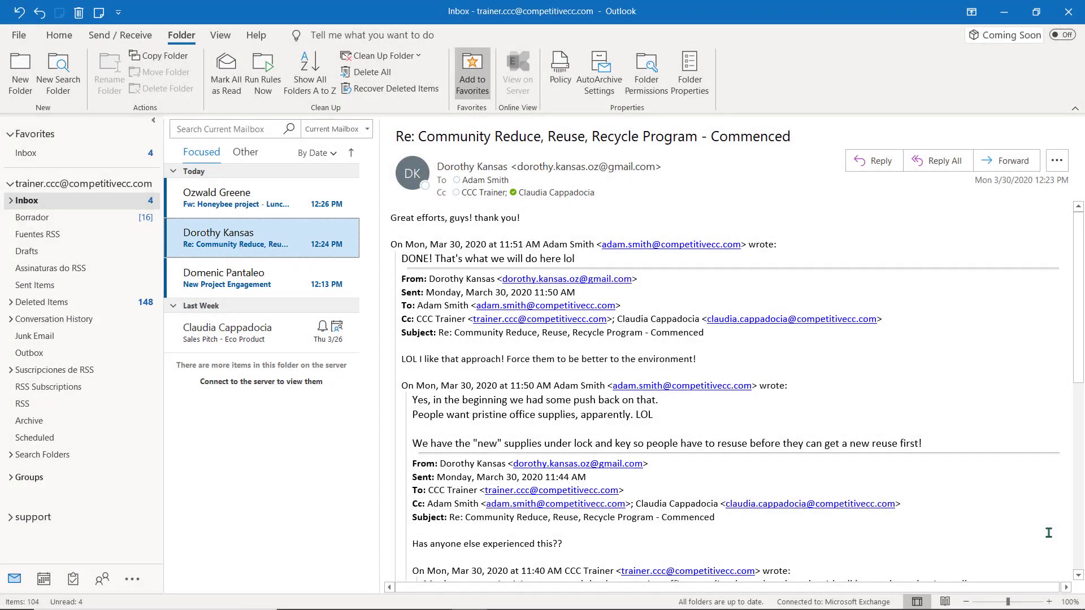
Step: Open the New Project Engagement email in the Inbox
scroll(1048, 533, down, 10)
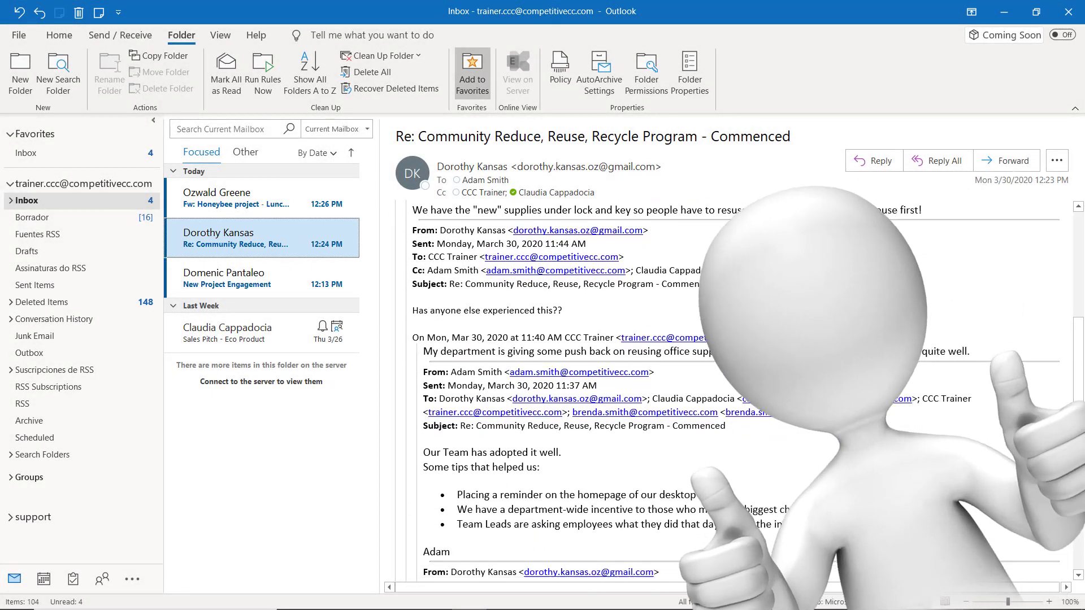
scroll(735, 390, down, 1)
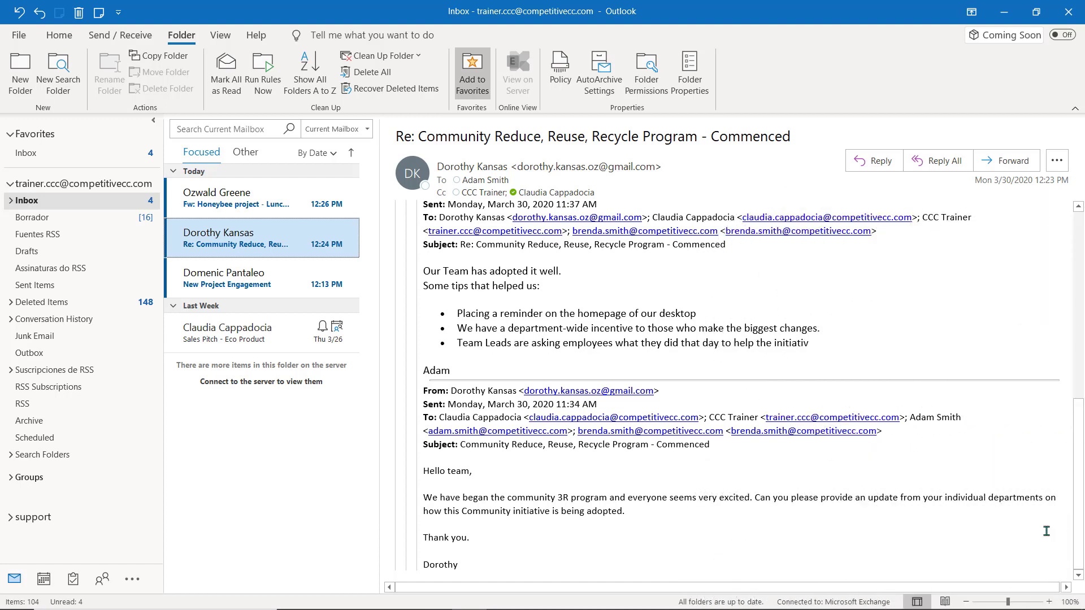
click(270, 288)
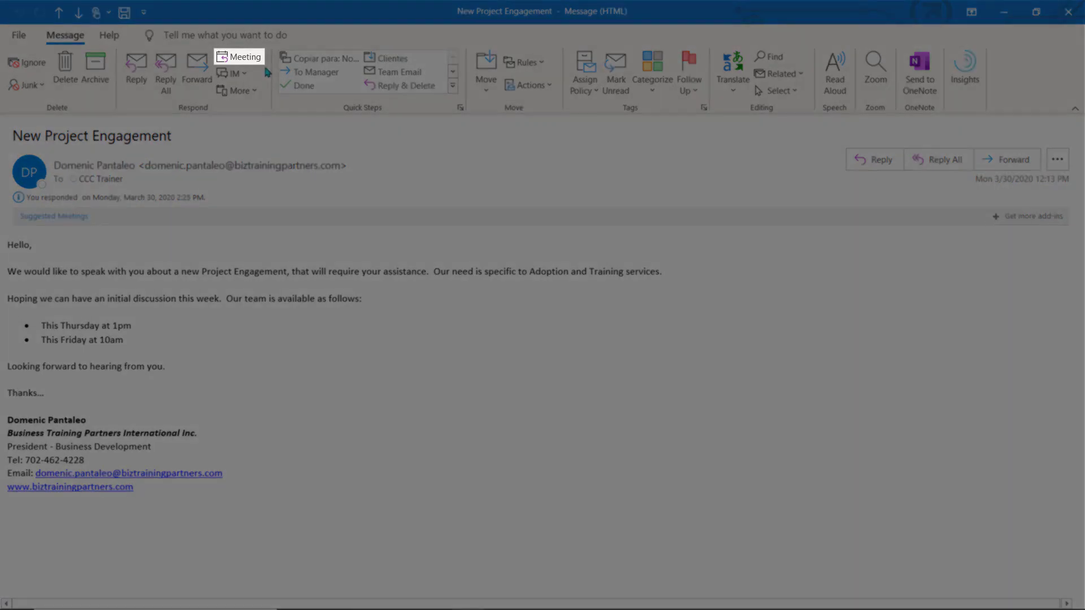
Step: Reply with a meeting request and add three required attendees
click(261, 60)
text(bren)
key(Return)
key(Return)
text(claudi)
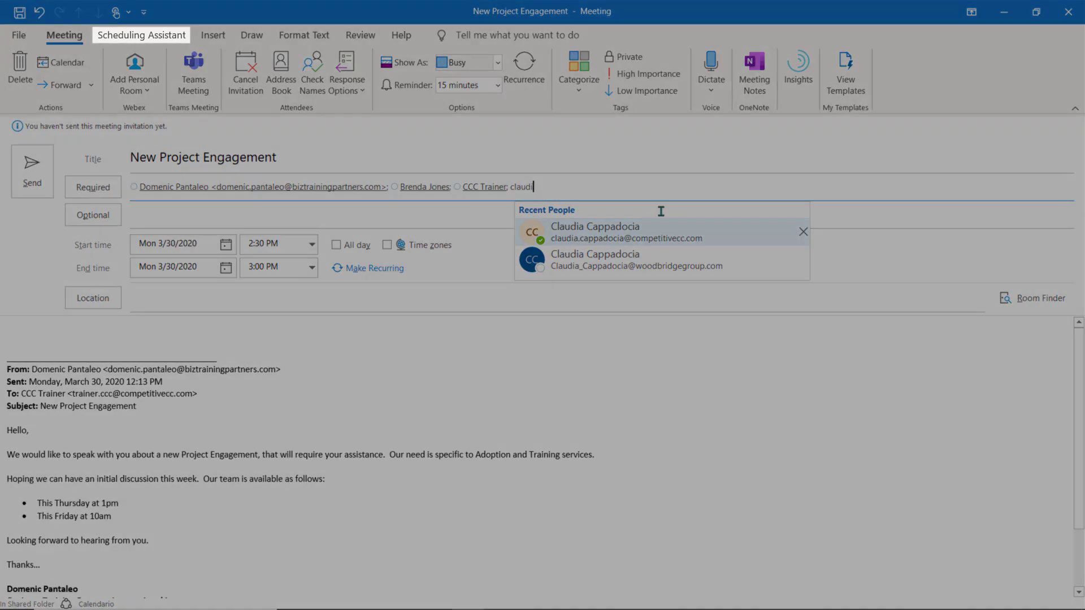
key(Return)
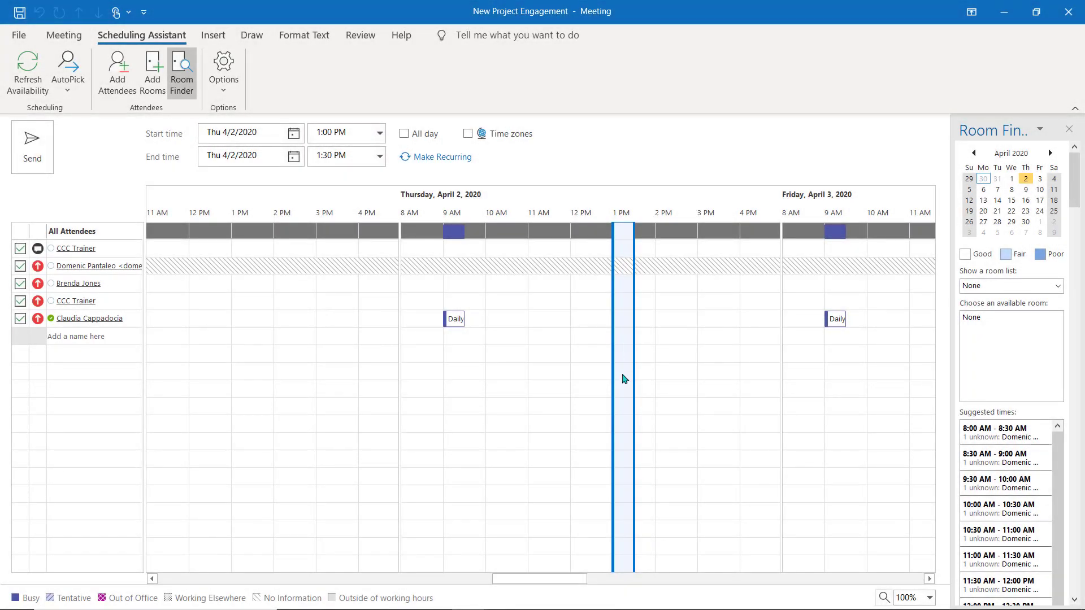
Step: Set the meeting to end at 2:00 PM and add the note 'Lets Discuss this exciting opportunity!'
click(379, 156)
click(369, 197)
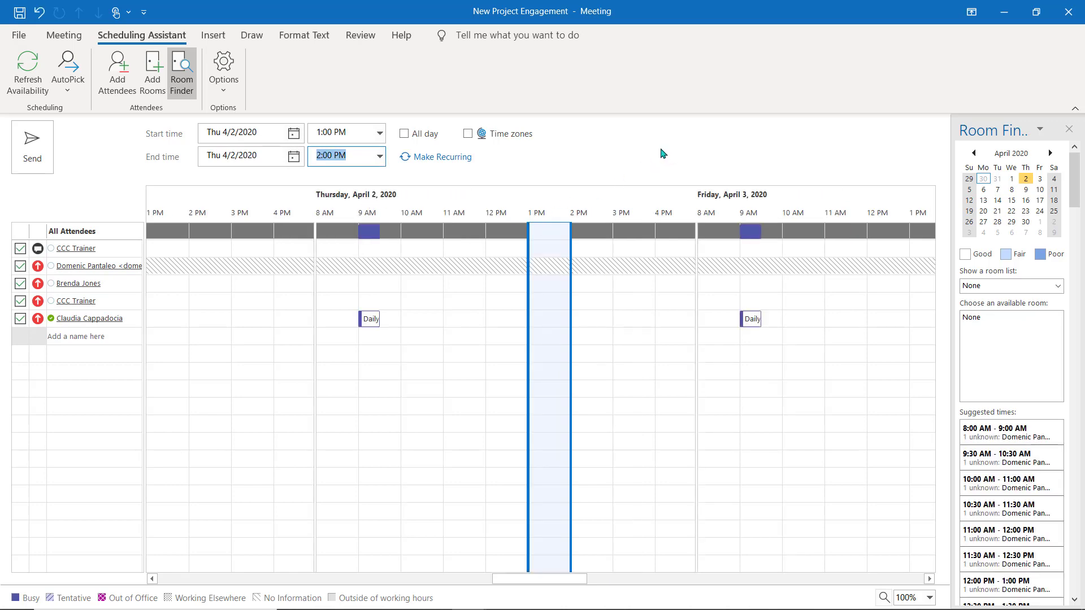
click(63, 35)
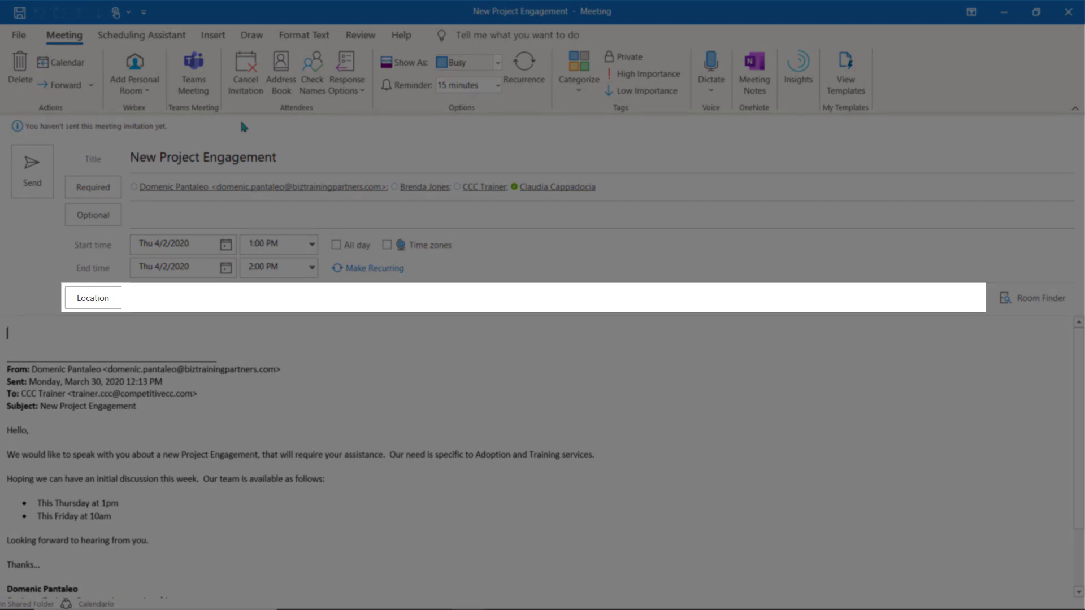
text(Lets m)
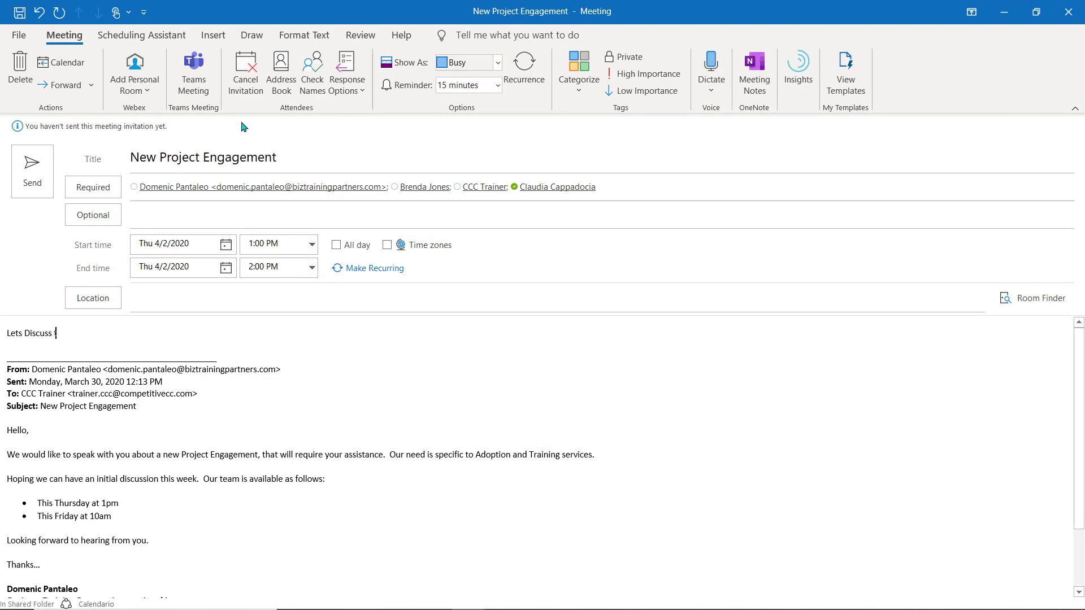
text(port)
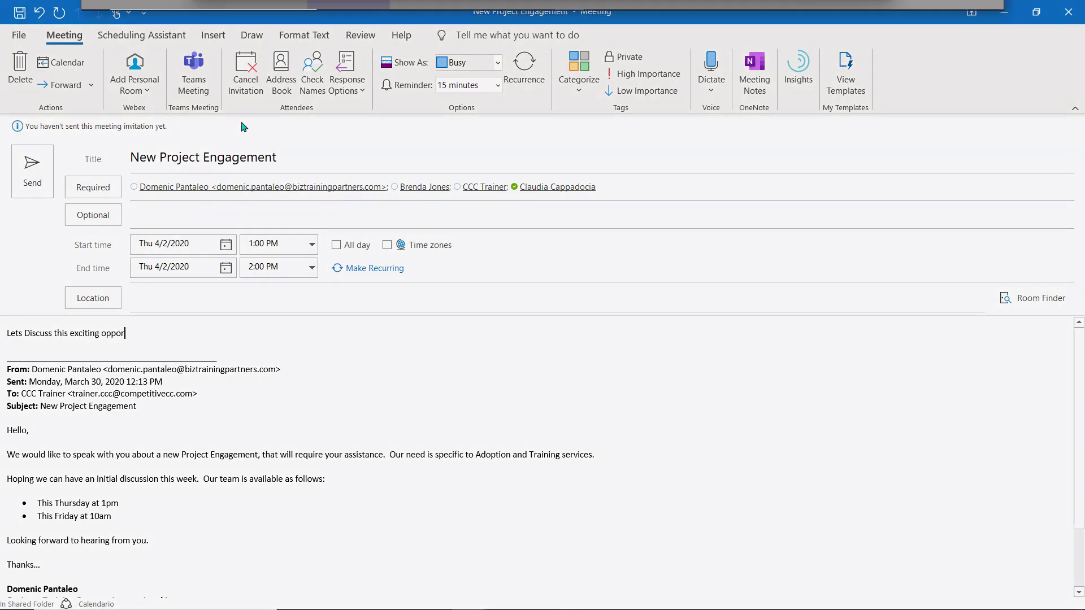
Step: Test the meeting's Teams link by joining in the browser under a display name
click(351, 396)
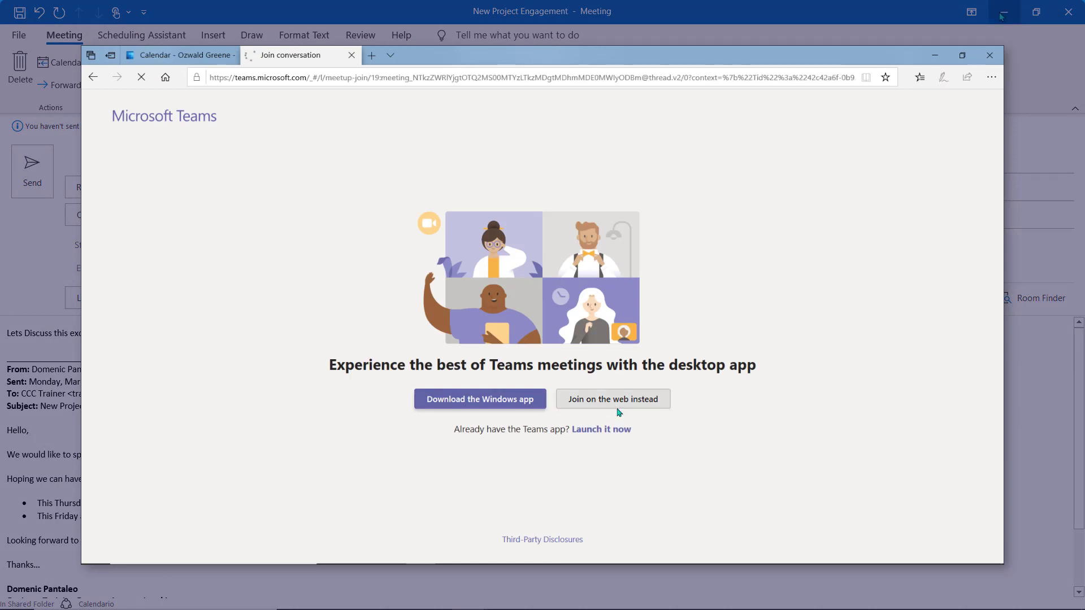
click(616, 403)
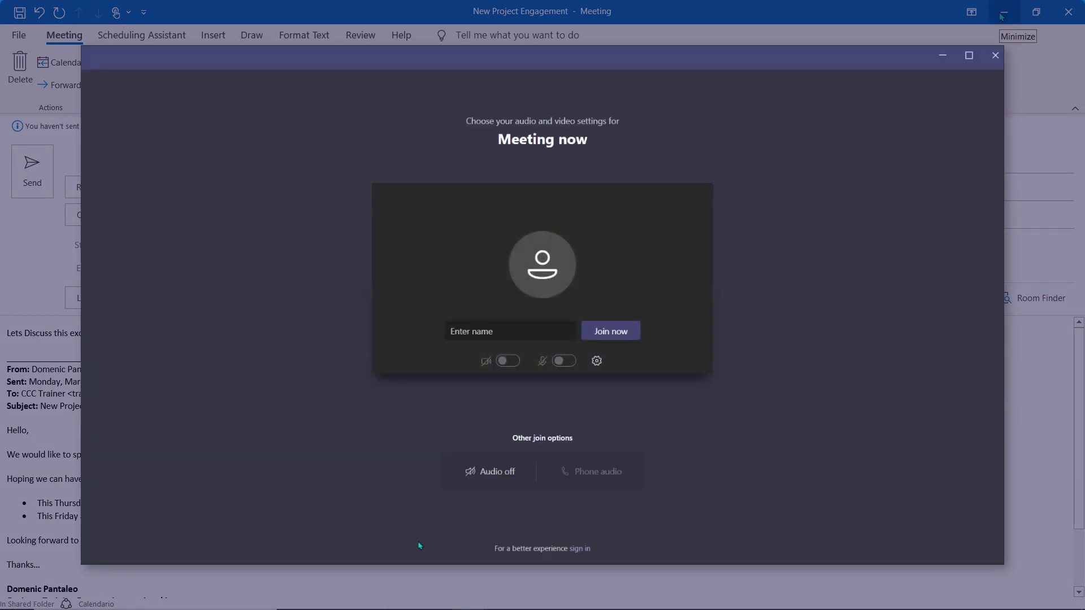
click(633, 332)
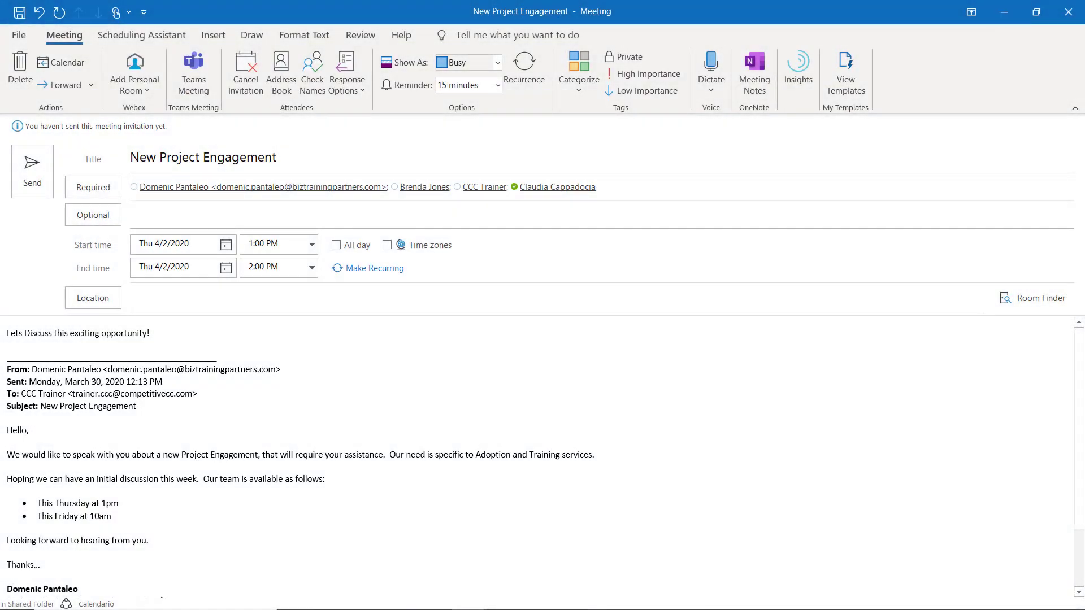
Step: Send the meeting invitation and start forwarding the New Project Engagement email
click(34, 166)
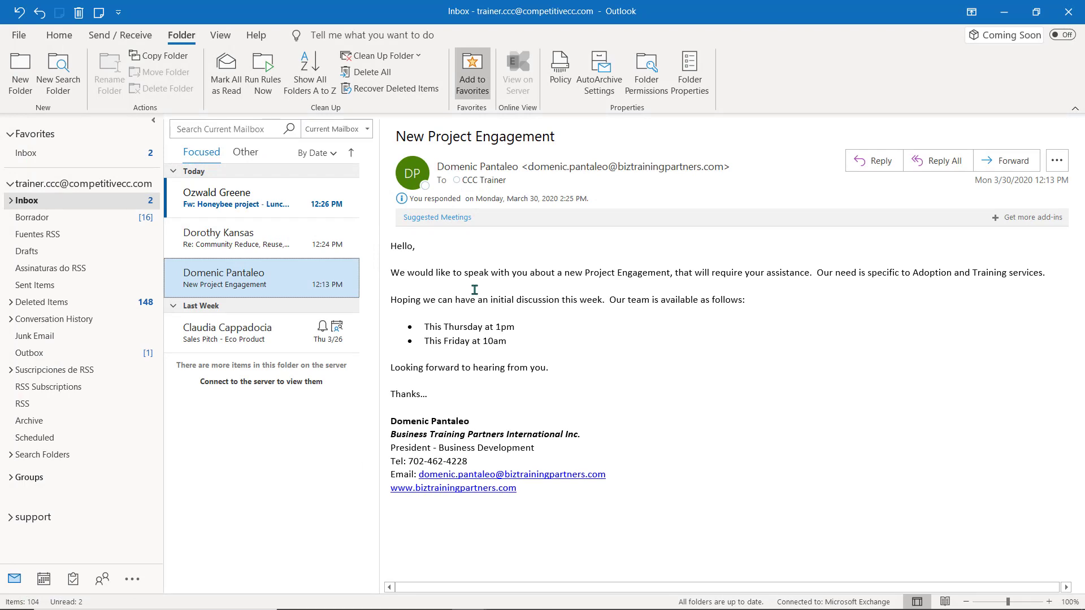
double_click(289, 276)
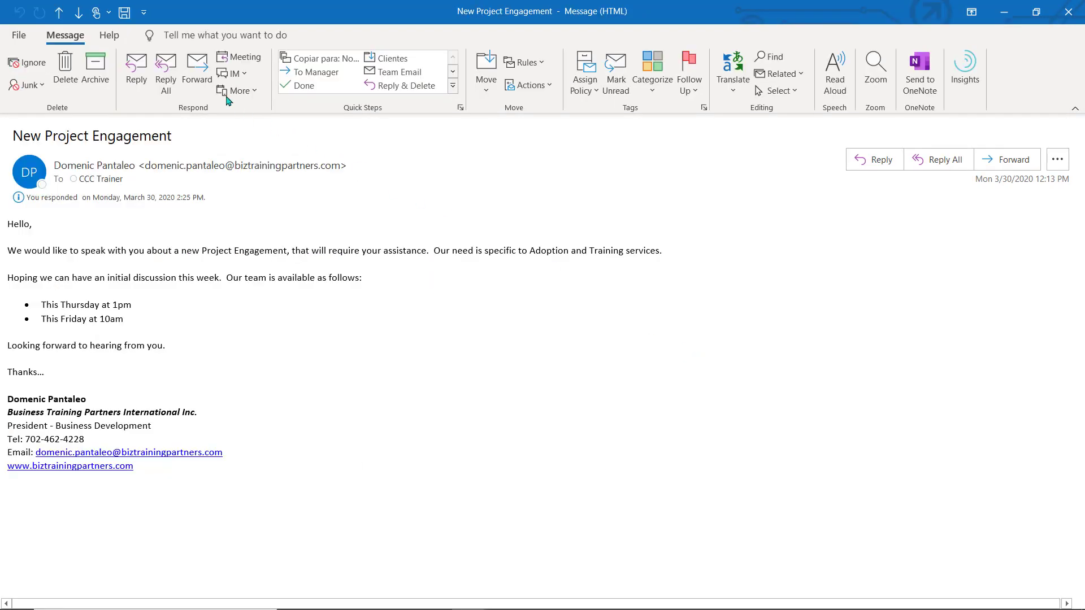
click(196, 71)
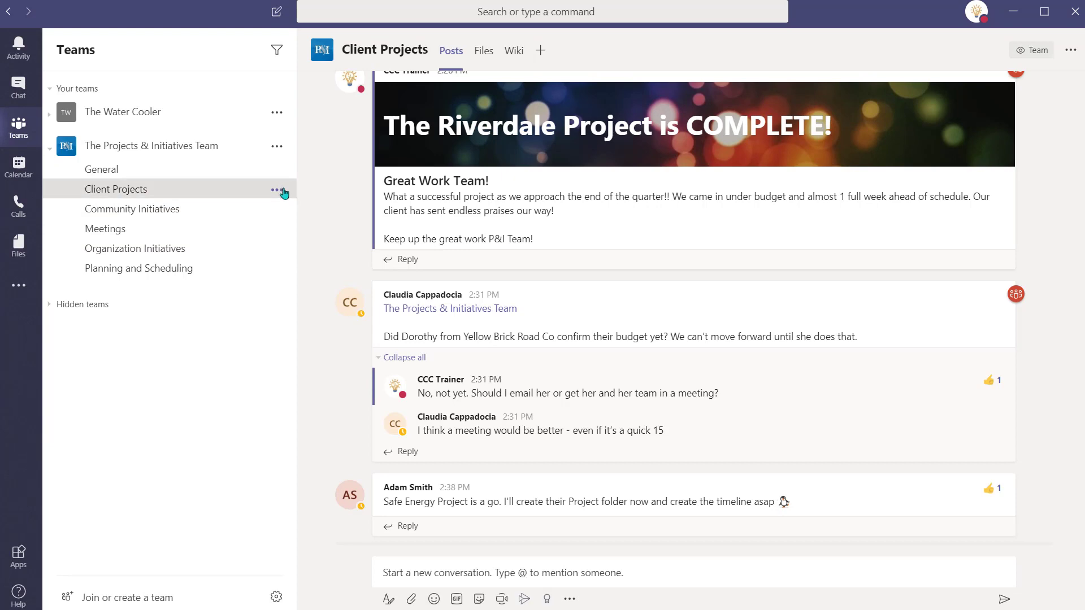
Step: Copy the Client Projects channel's email address and paste it as the forward's recipient
click(280, 191)
click(288, 311)
click(697, 358)
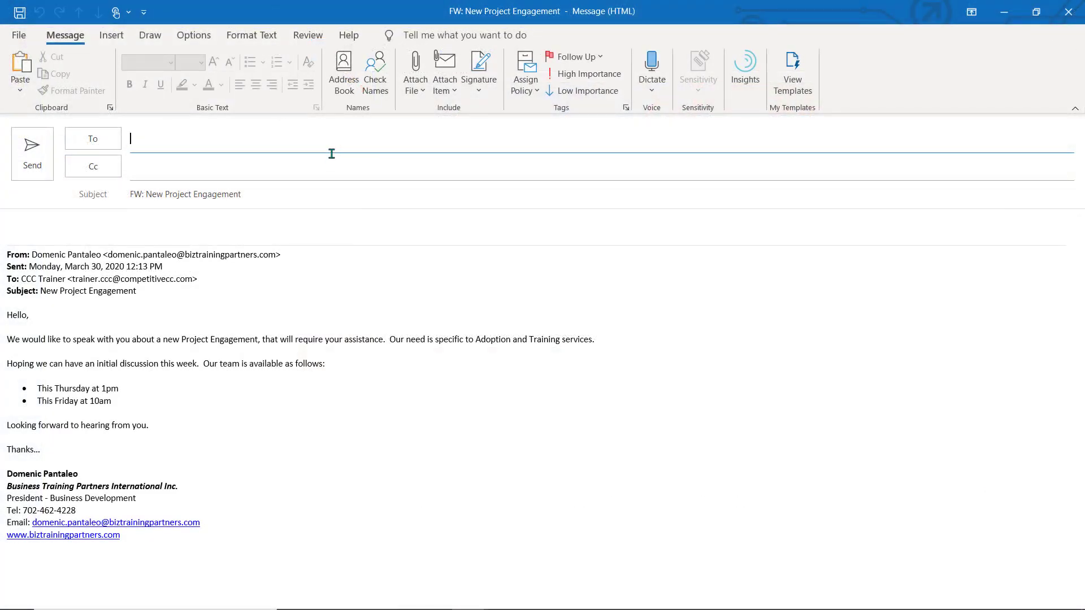
key(ctrl+v)
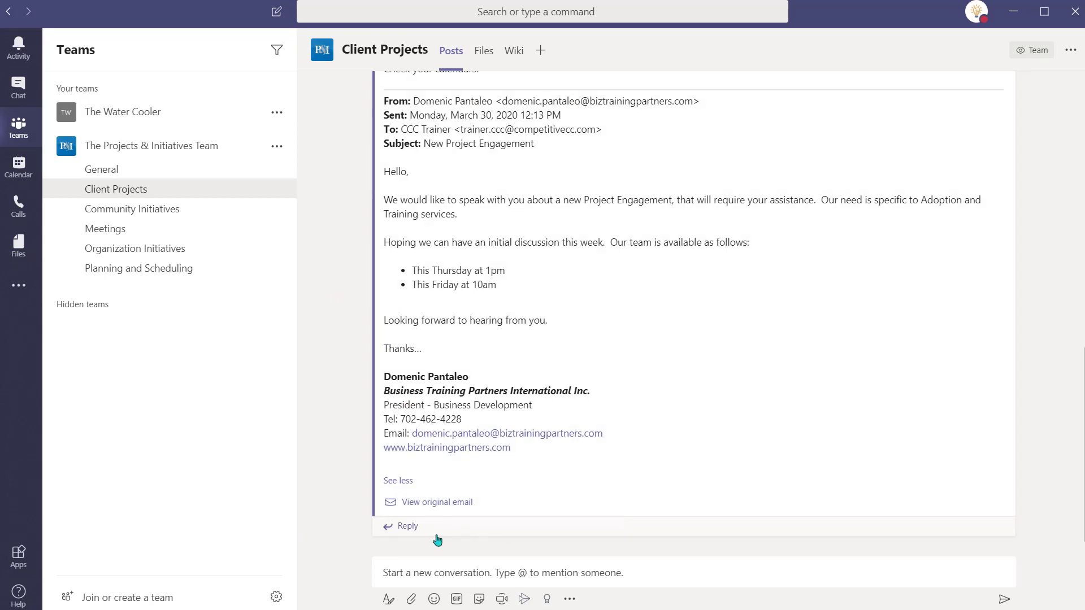
click(408, 526)
text(@pro)
key(Return)
text(Check your calendars, folks! A meeting request was sent to meet with this client for a potential upcoming pro)
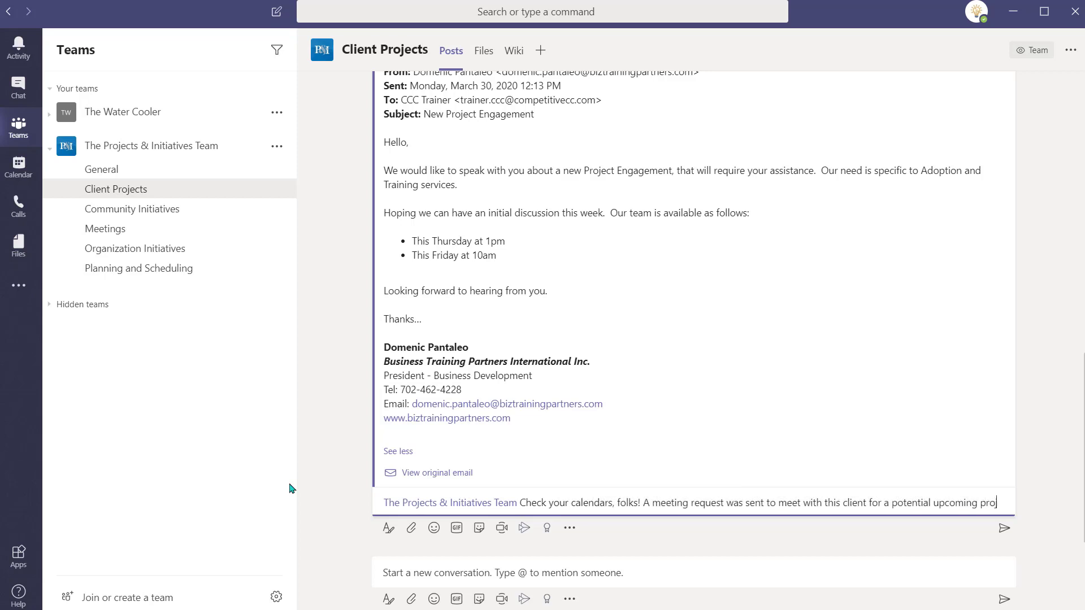
text(jects)
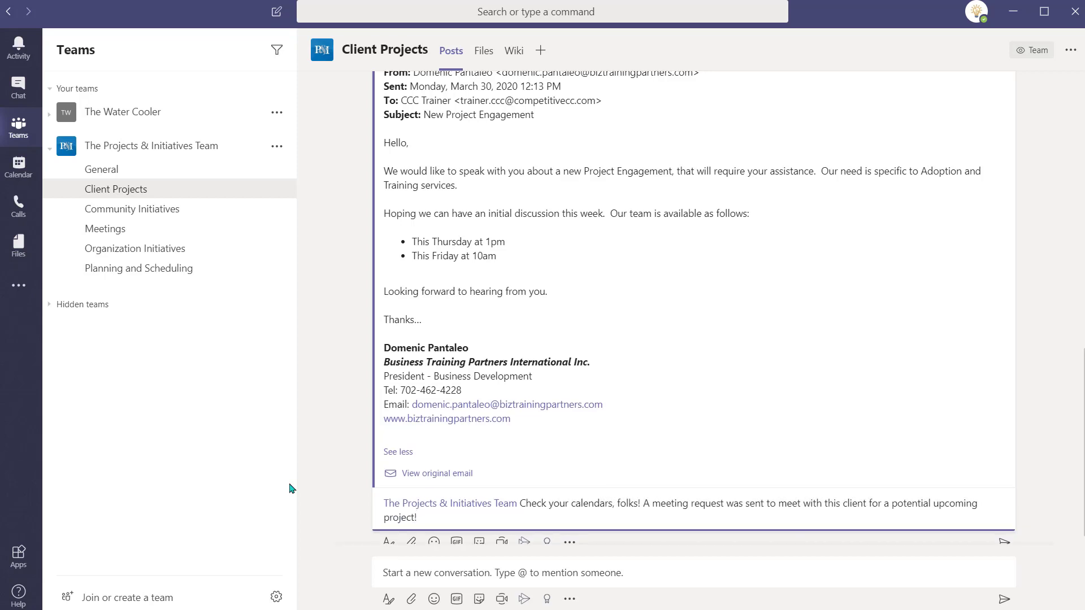
key(Return)
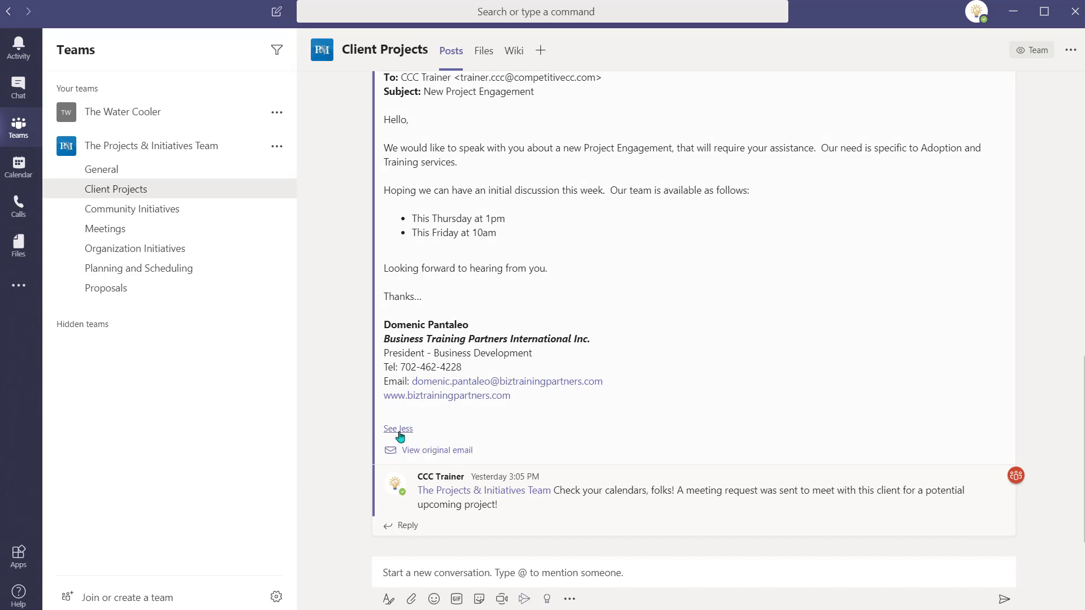
click(398, 429)
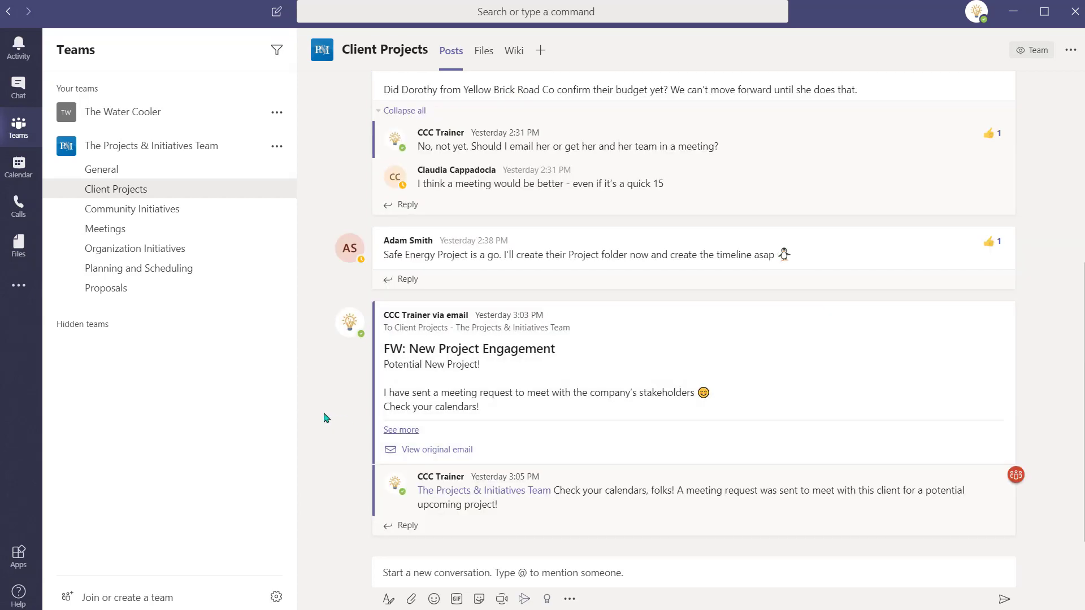
Step: Review tasks in Planner, then jump to the Proposals channel with /goto
click(22, 297)
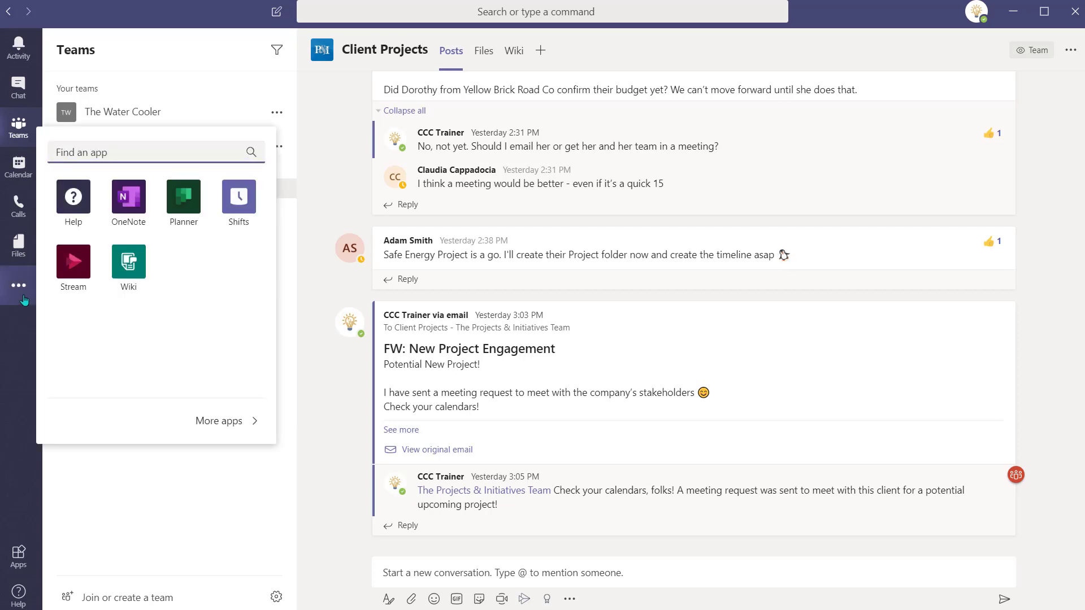
click(185, 201)
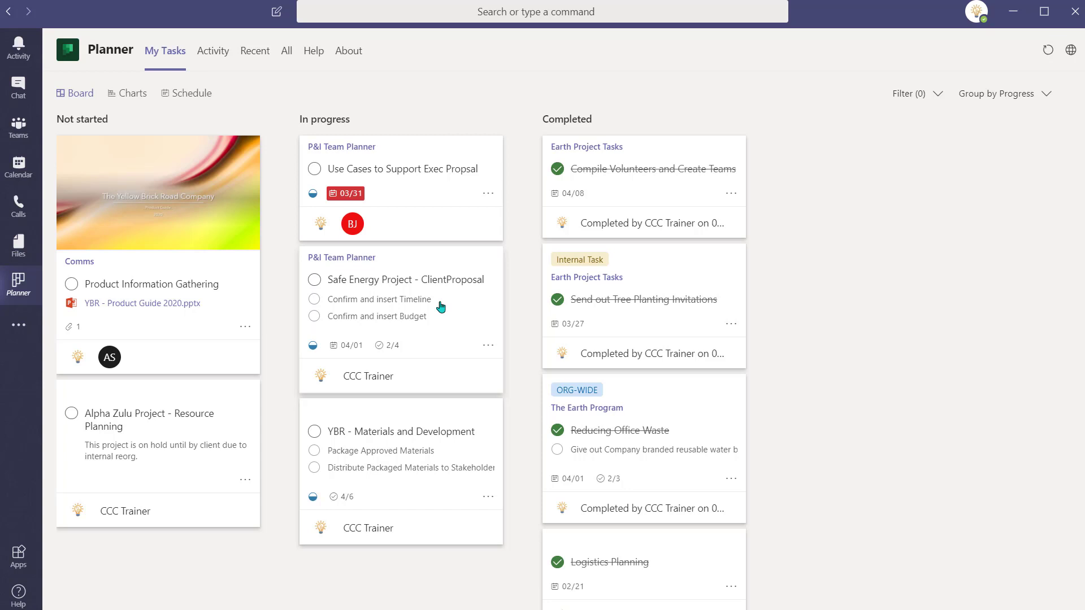
click(481, 14)
text(/goto)
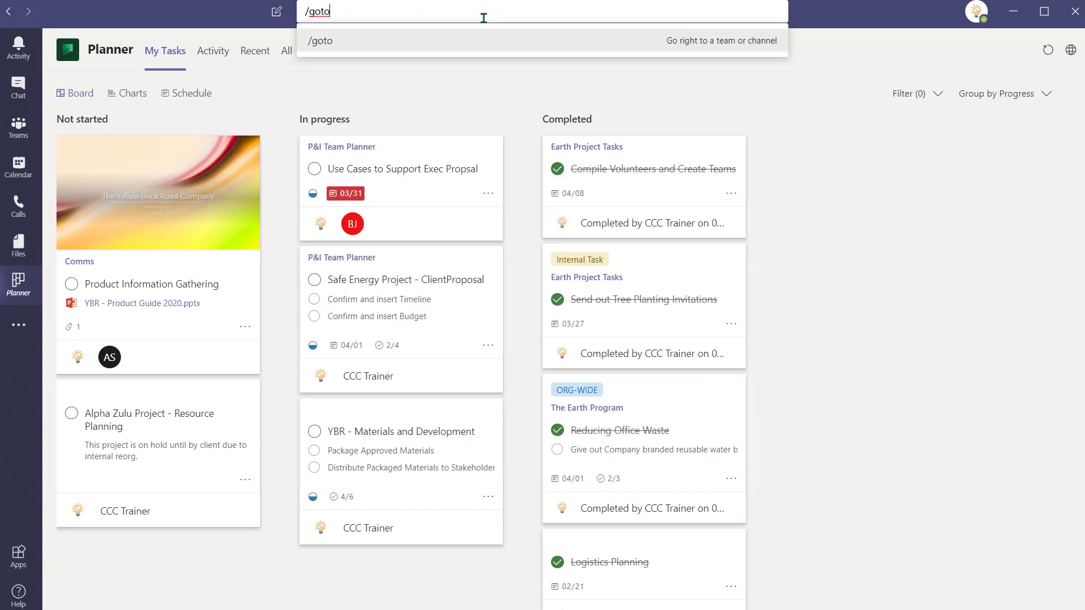
key(Return)
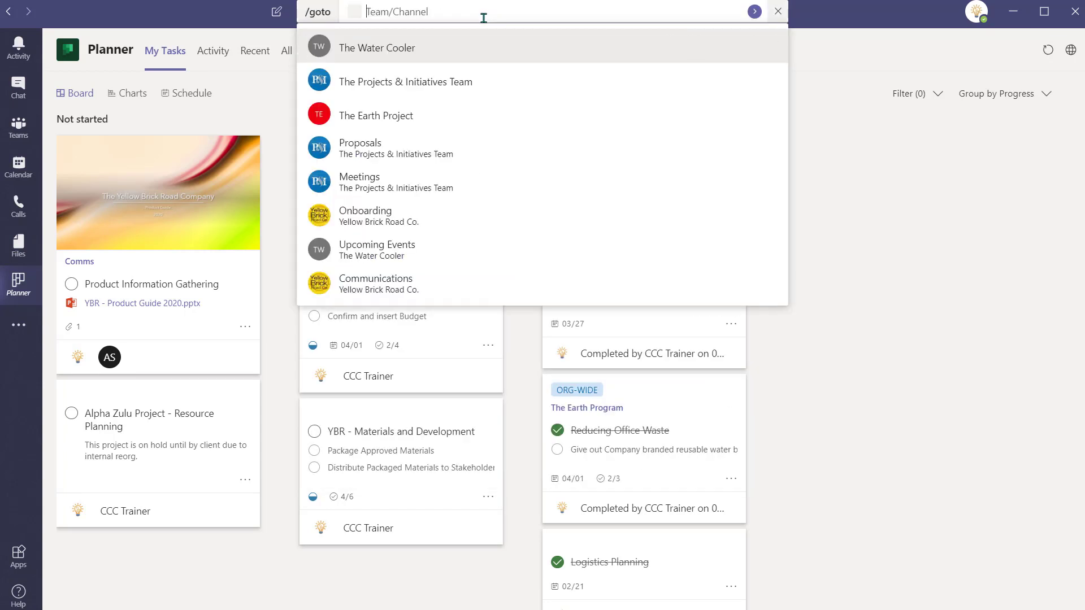
text(prop)
key(Return)
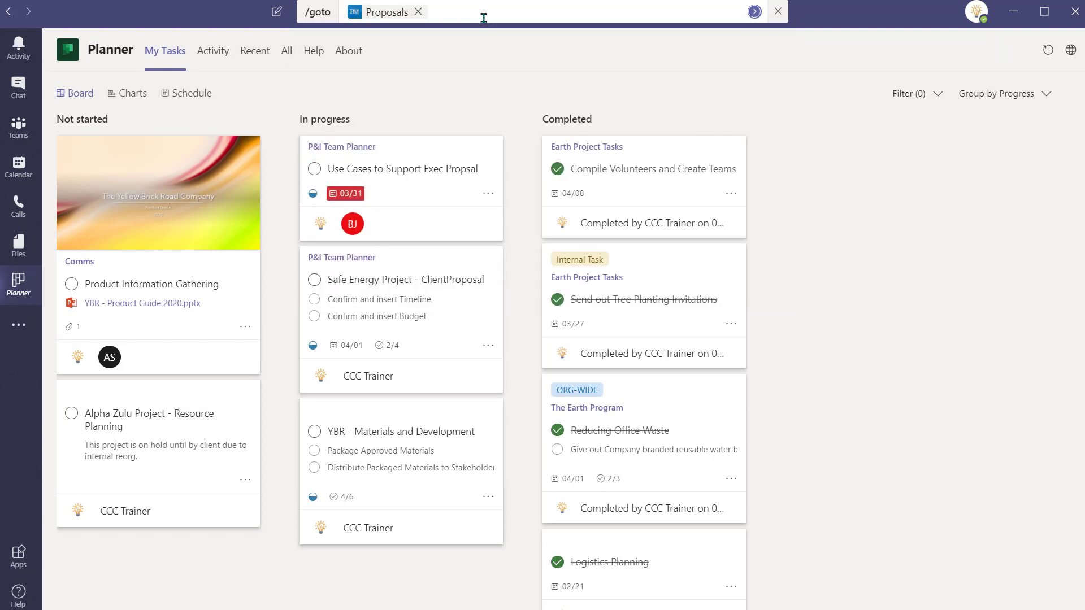
key(Return)
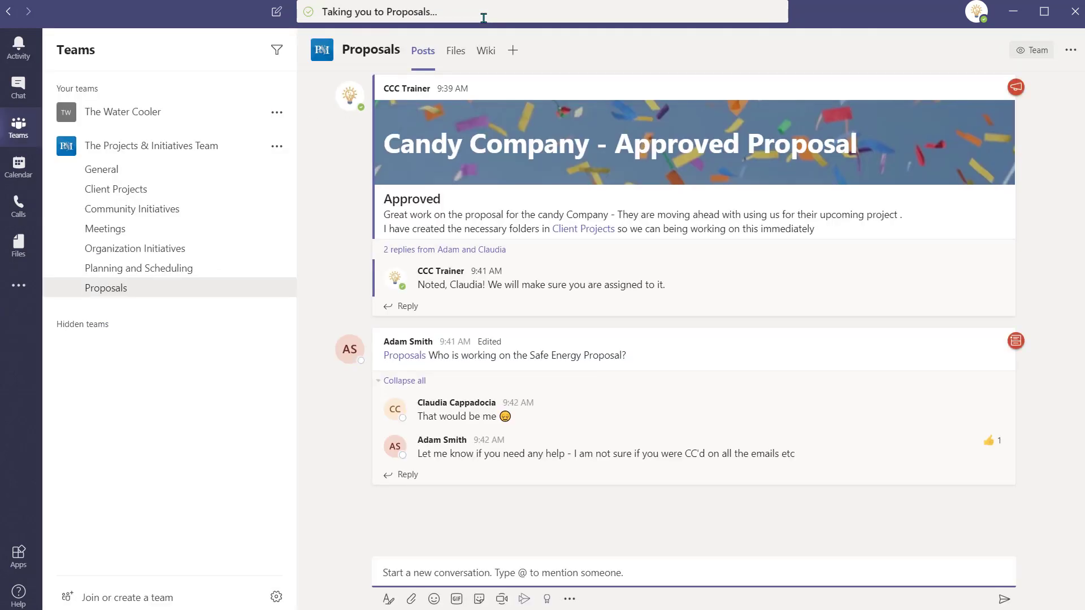
Step: Open Safe Energy - Proposal - March 2020 from the Safe Energy Proposals folder and advance to slide 3
click(457, 56)
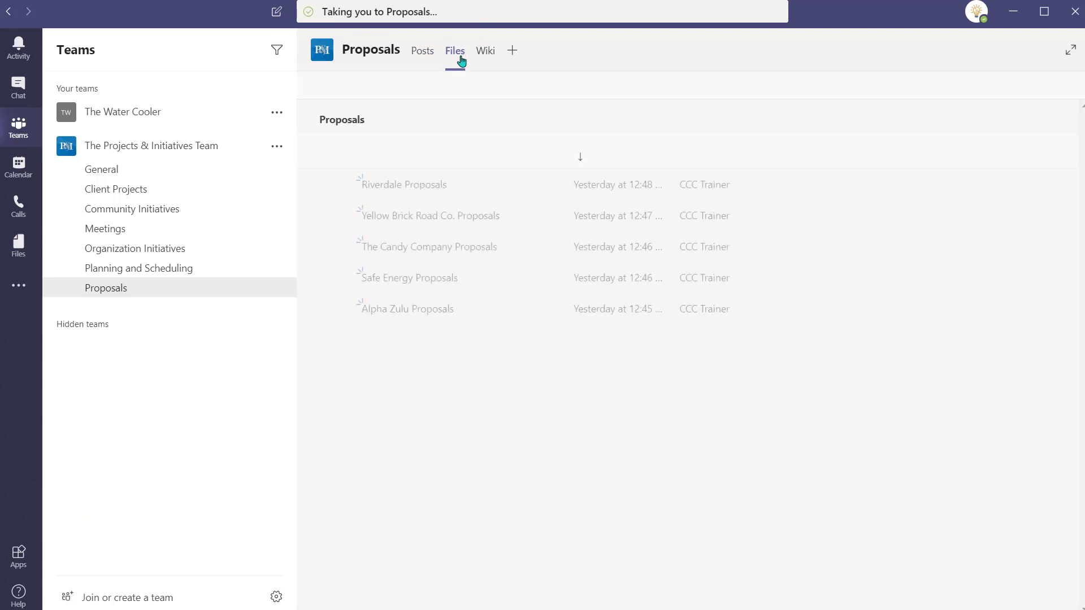
click(427, 280)
click(445, 185)
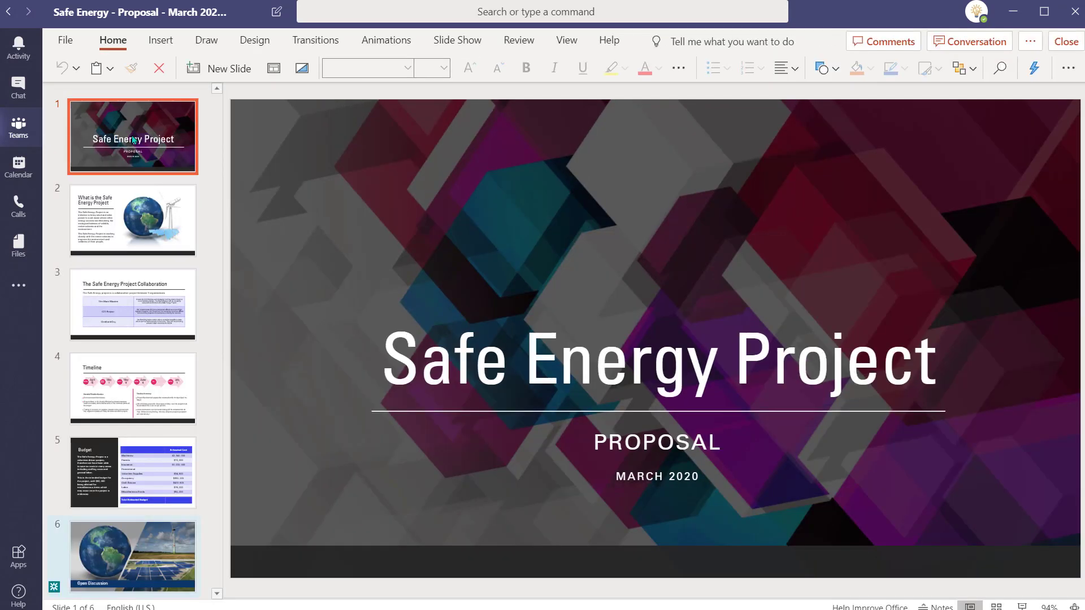
key(Down)
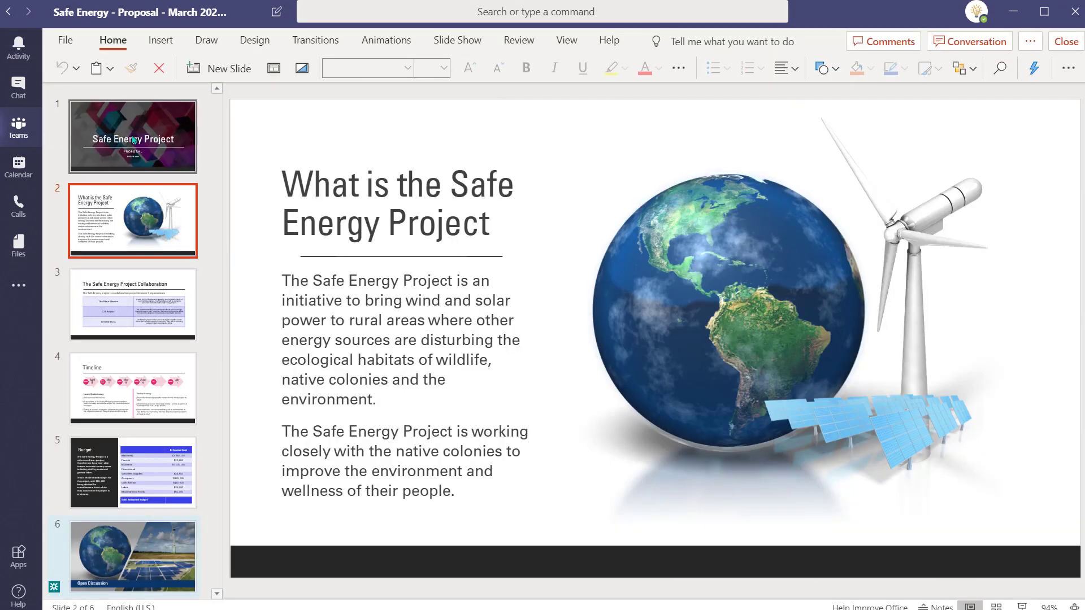
key(Down)
key(Down)
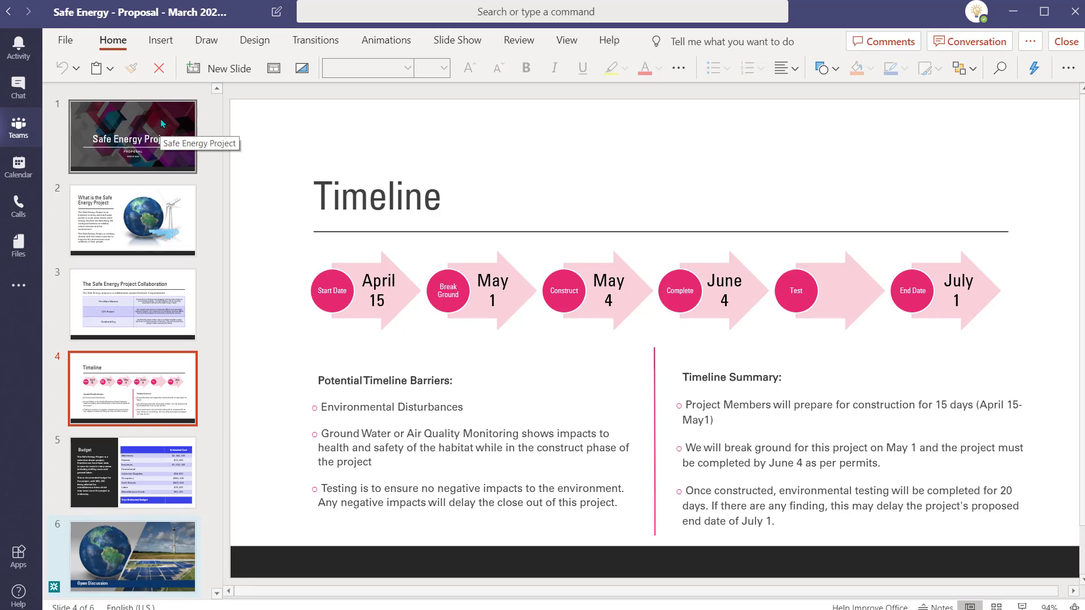
Step: Message a colleague: 'Hey - Do you know when the testing phase starts for the Safe Energy Project?'
click(335, 12)
text(@)
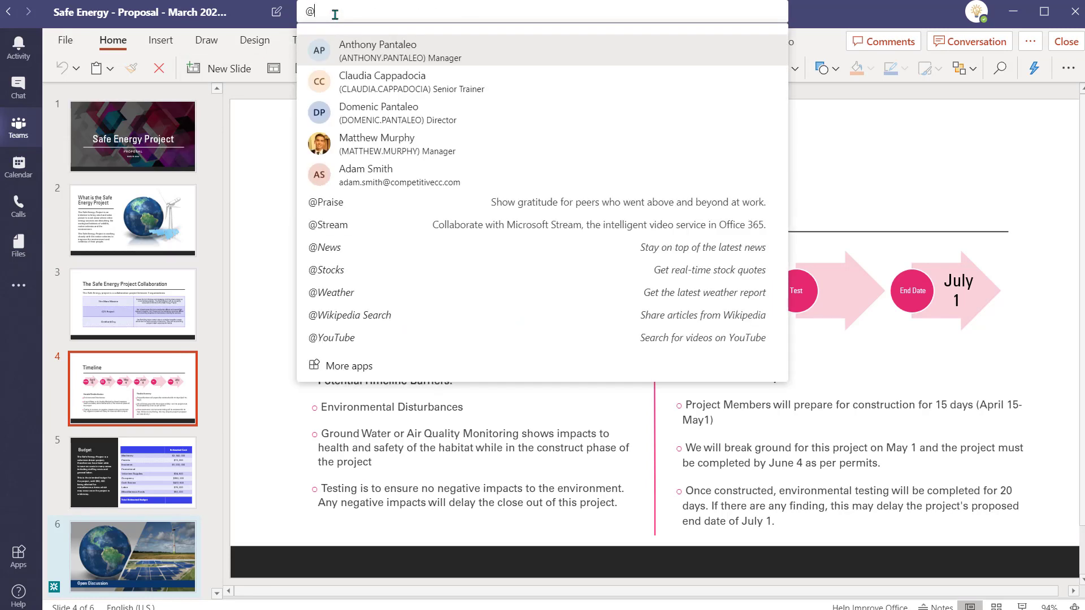
text(adam)
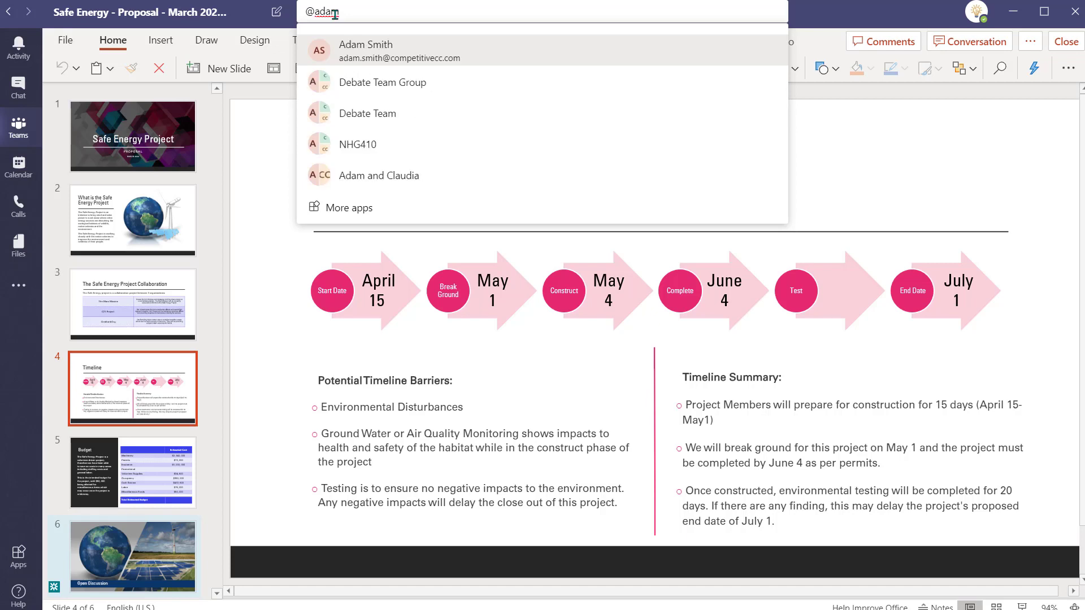
key(Return)
text(Hey - Do)
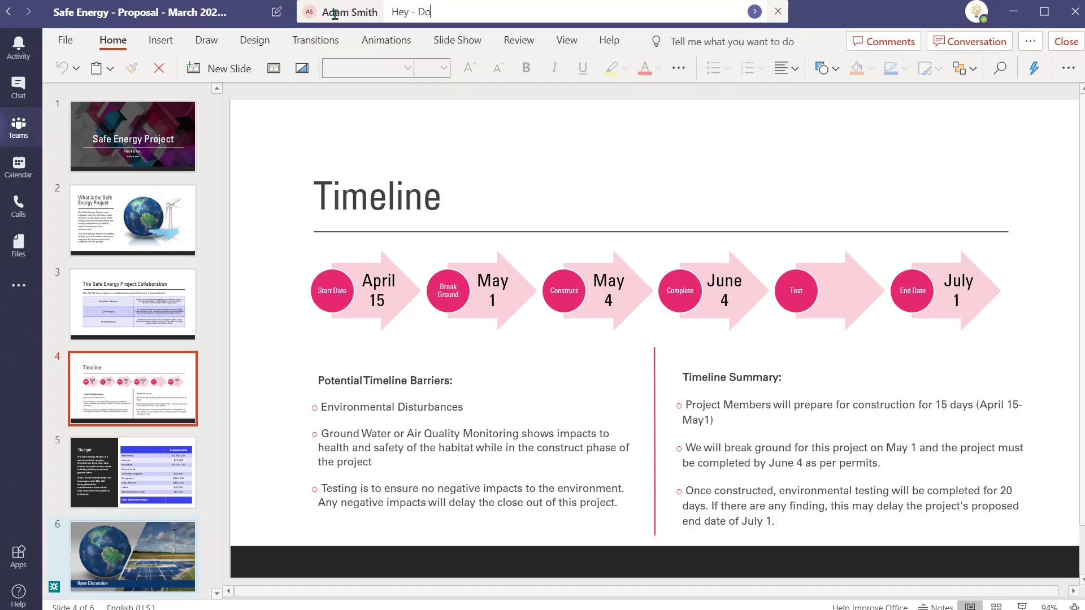
text( you know when the testing phase starts for the Safe Energy Project?)
key(Return)
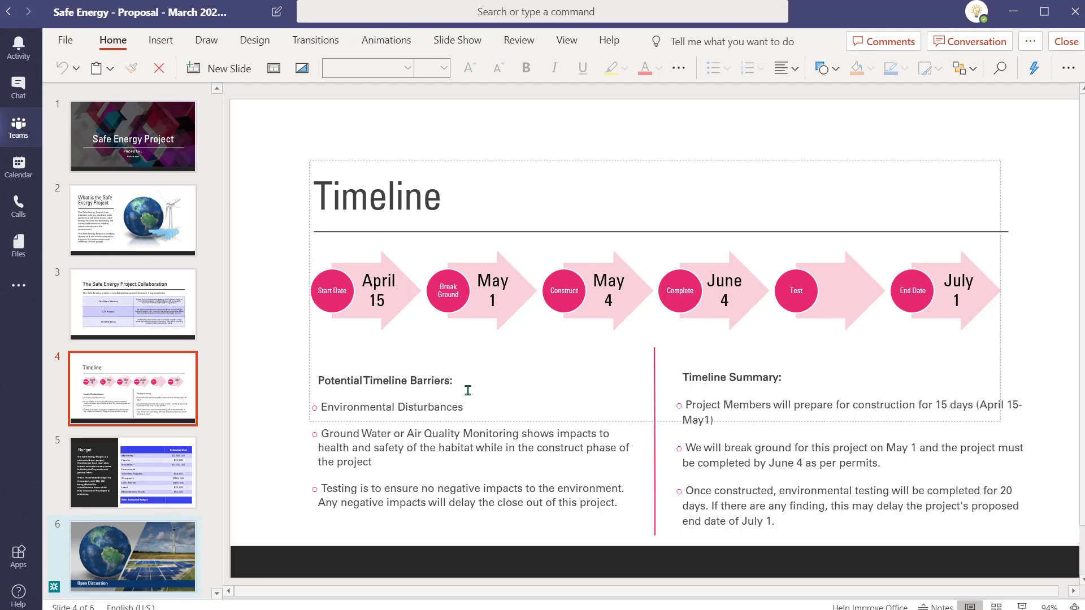
Step: On the Budget slide, enter Promotional cost $8, 633 and Total Estimated Budget $4, 392, 633
click(155, 464)
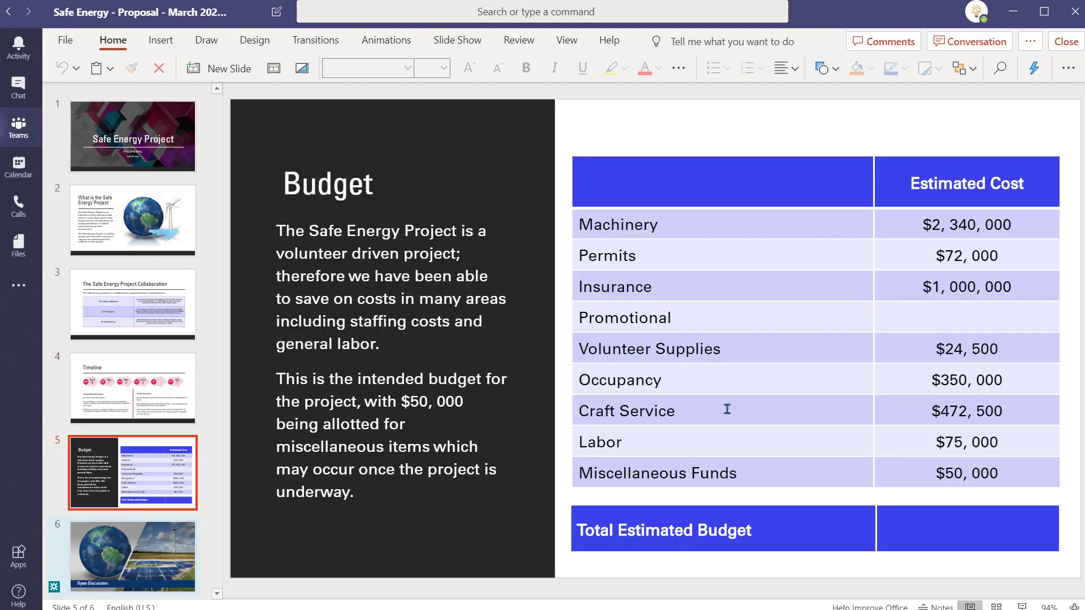
click(954, 326)
text($8, 633)
click(933, 523)
text($4, 392, 633)
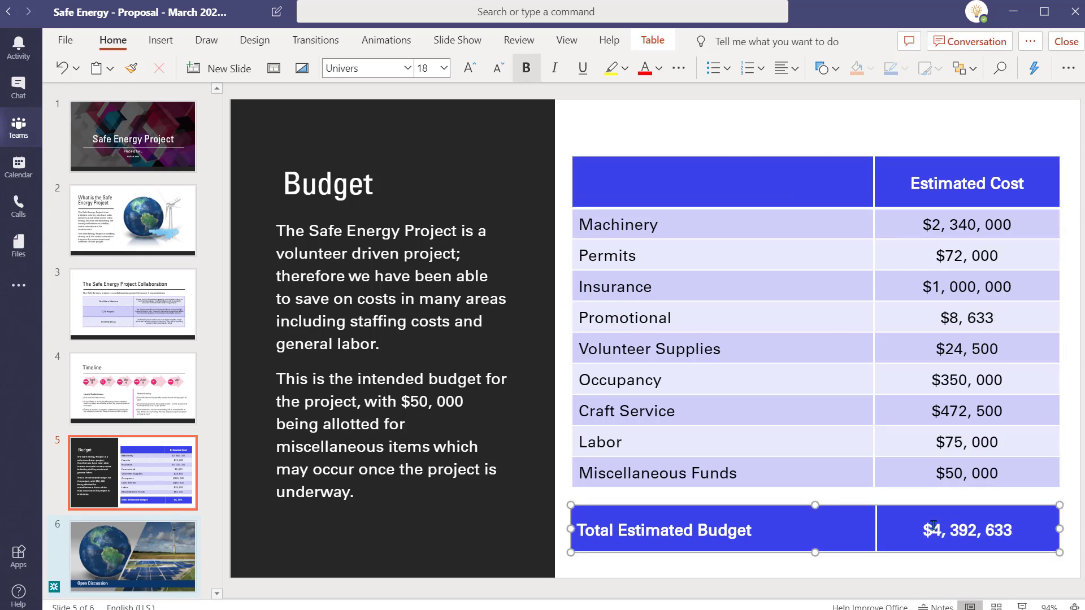
click(145, 471)
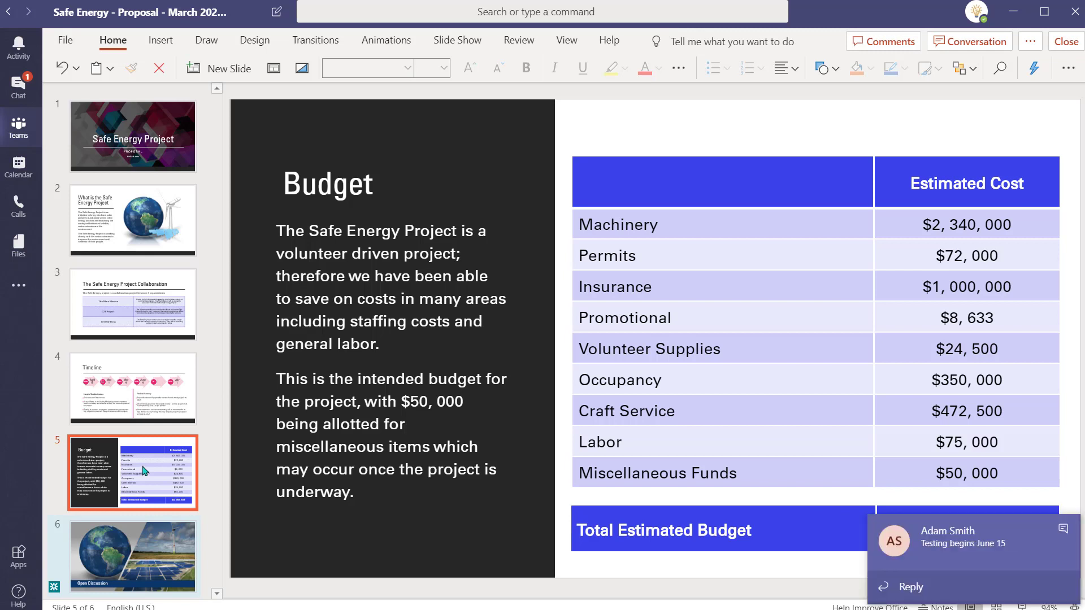
Step: Reply 'you're awesome' to the colleague's incoming message
click(925, 588)
text(you're awesome)
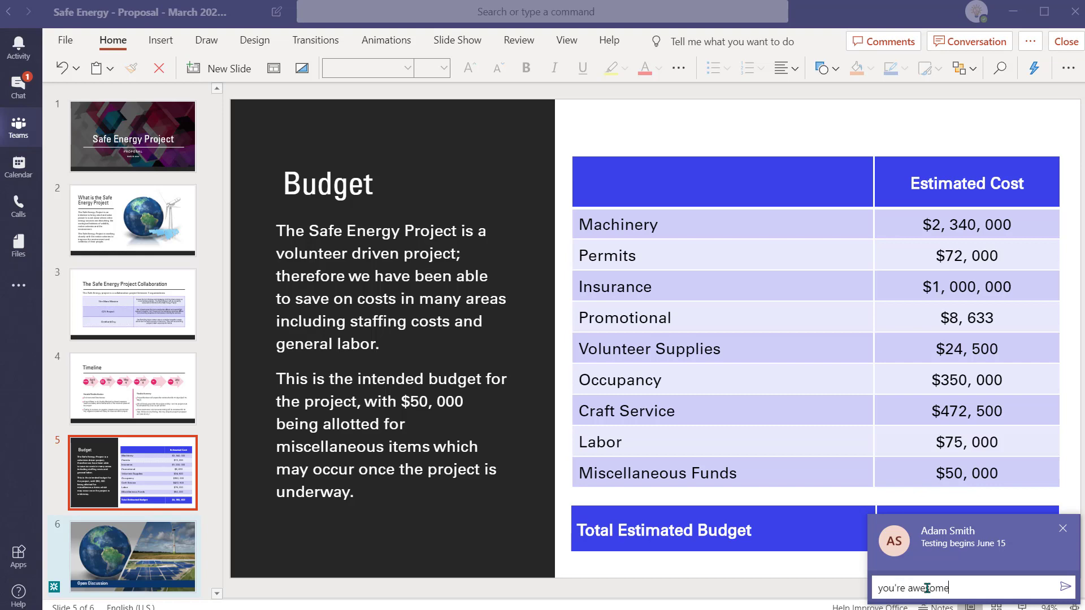
key(Return)
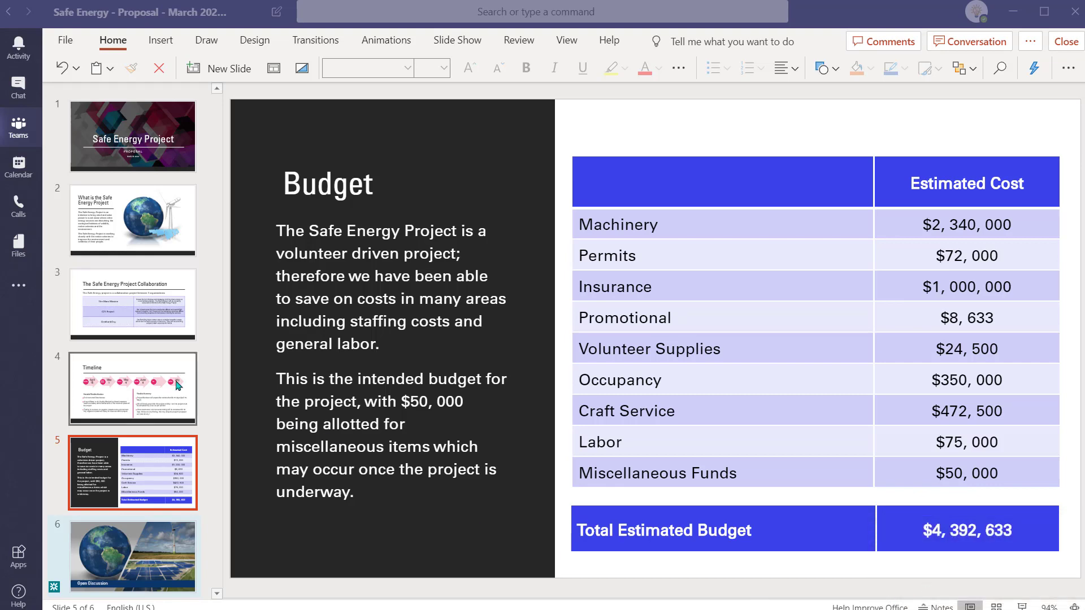
Step: On the Timeline slide, add June 15 under the Test stage of the SmartArt
click(181, 384)
click(831, 297)
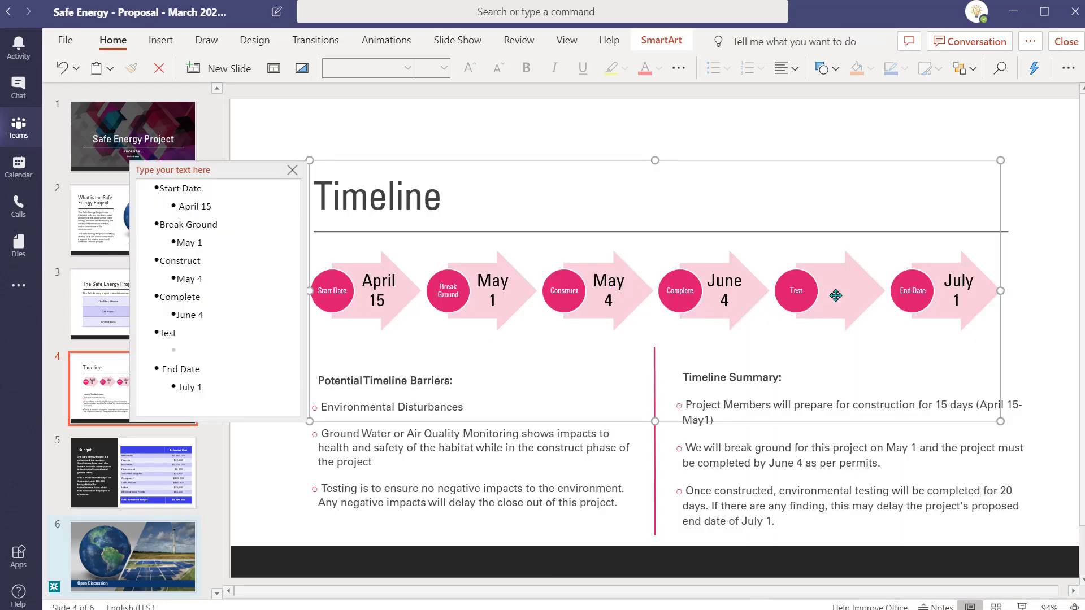
click(212, 356)
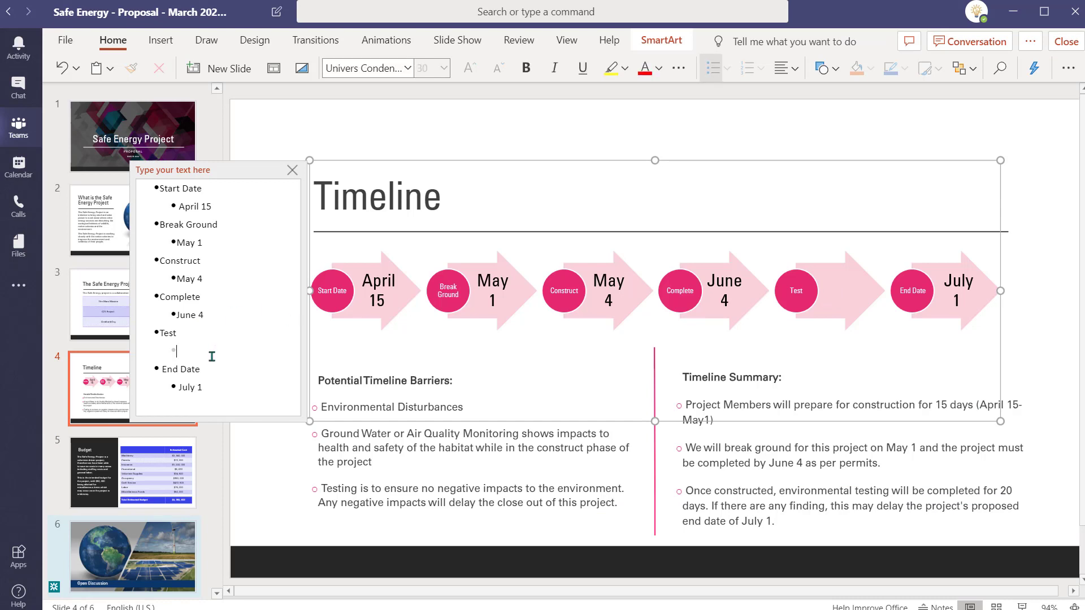
text(June 15)
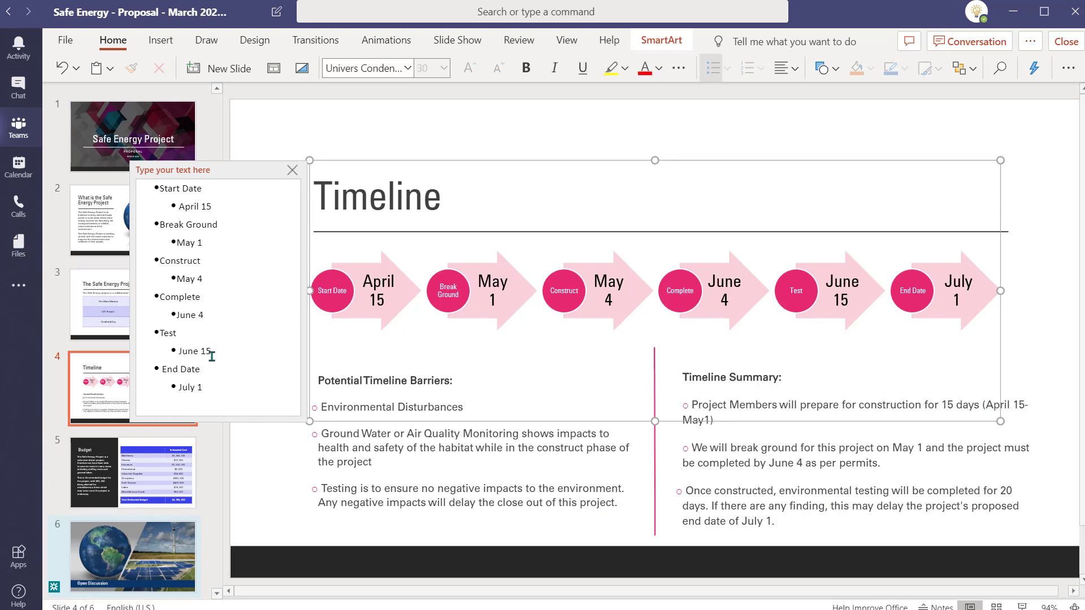
click(238, 474)
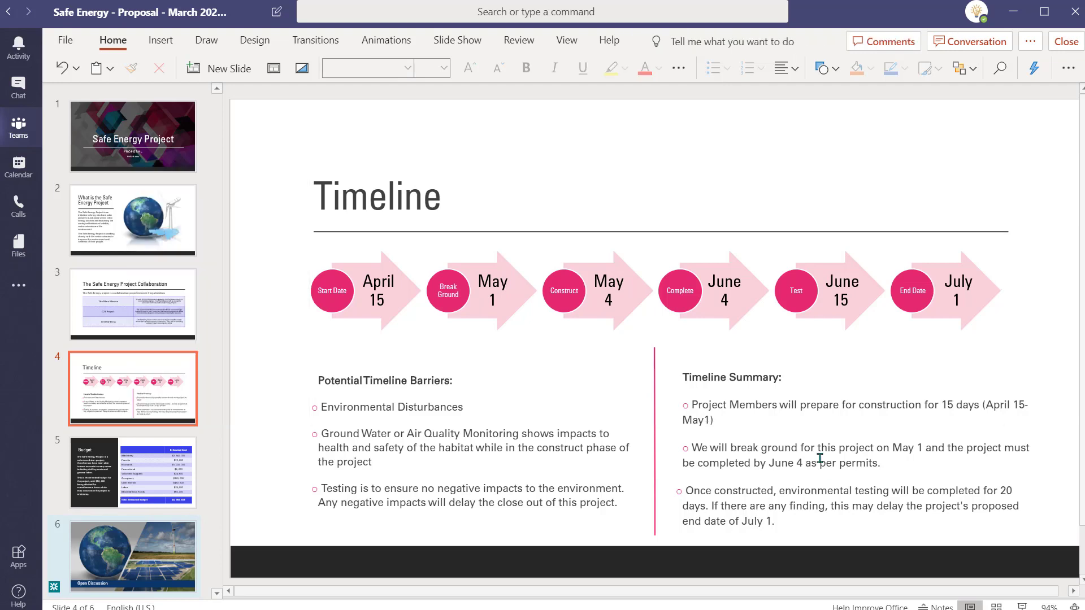
click(978, 42)
text(@prop)
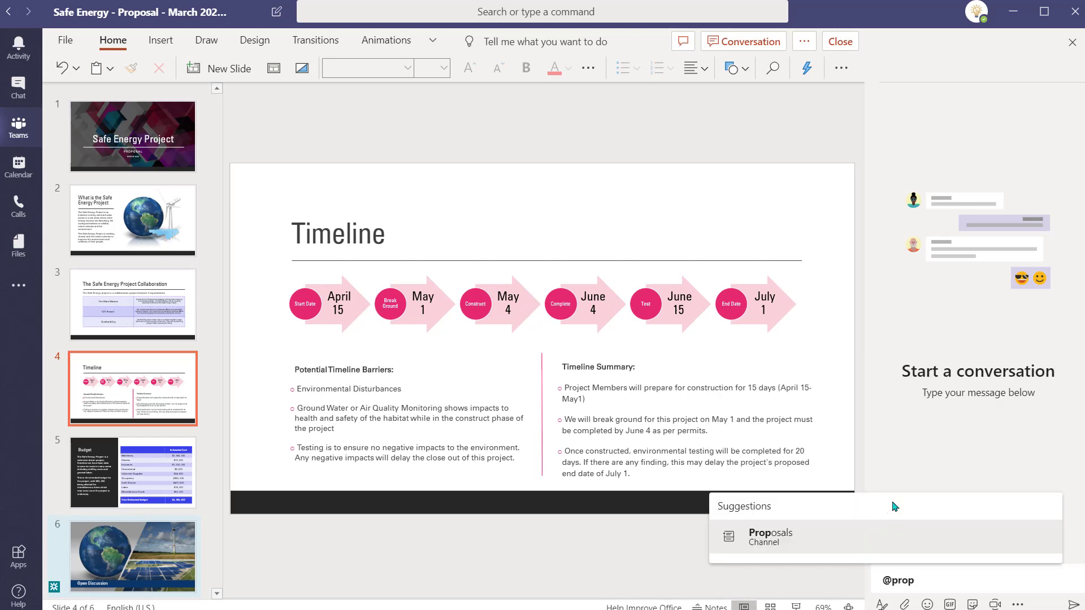
key(Return)
text(Safe Energy is complete - pop in and make sure I captured all the info correctly)
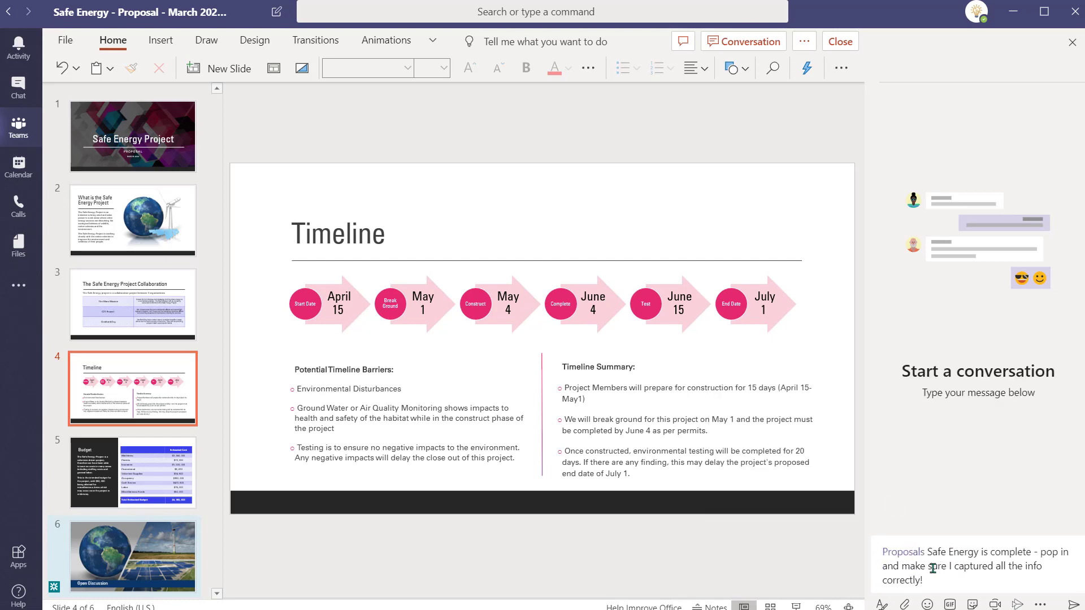
text(! :))
key(Return)
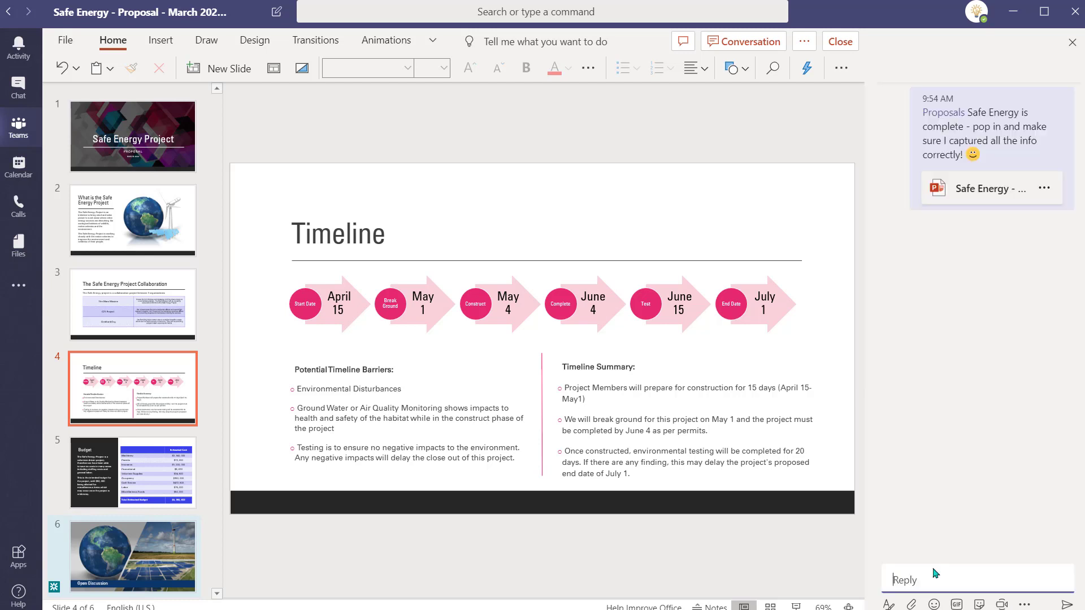
click(19, 285)
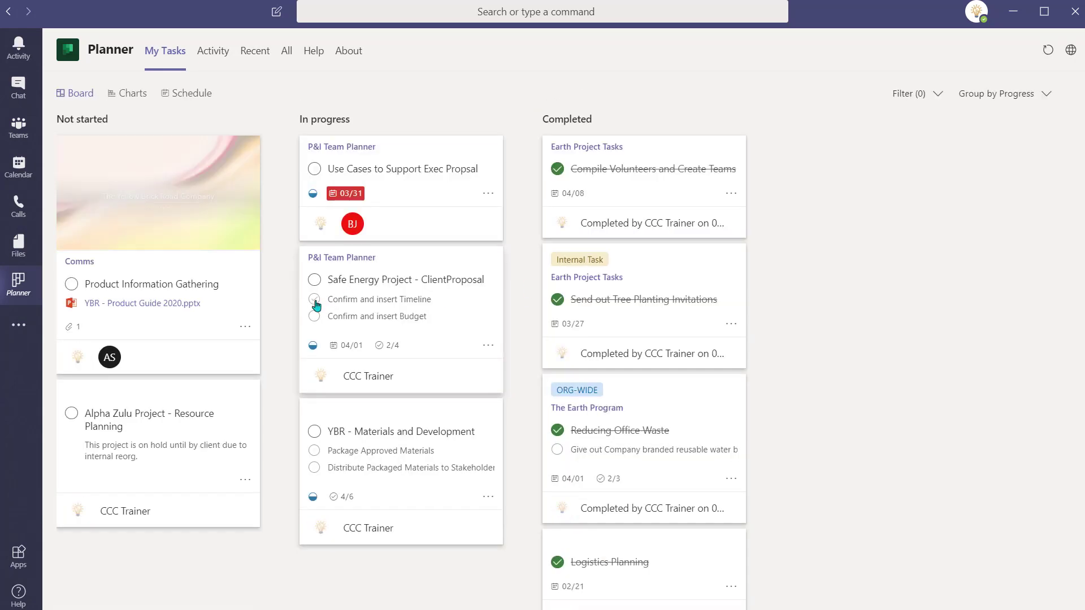
Step: Tick off the timeline and budget checklist items, complete the Safe Energy Project task, and join the meeting
click(314, 299)
click(314, 299)
click(314, 280)
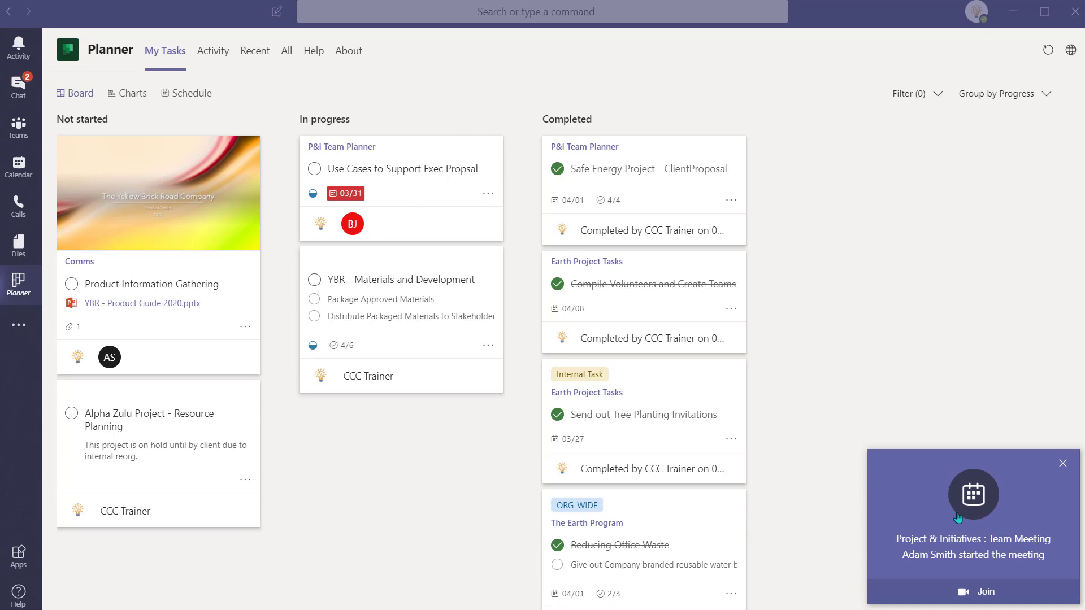
click(964, 591)
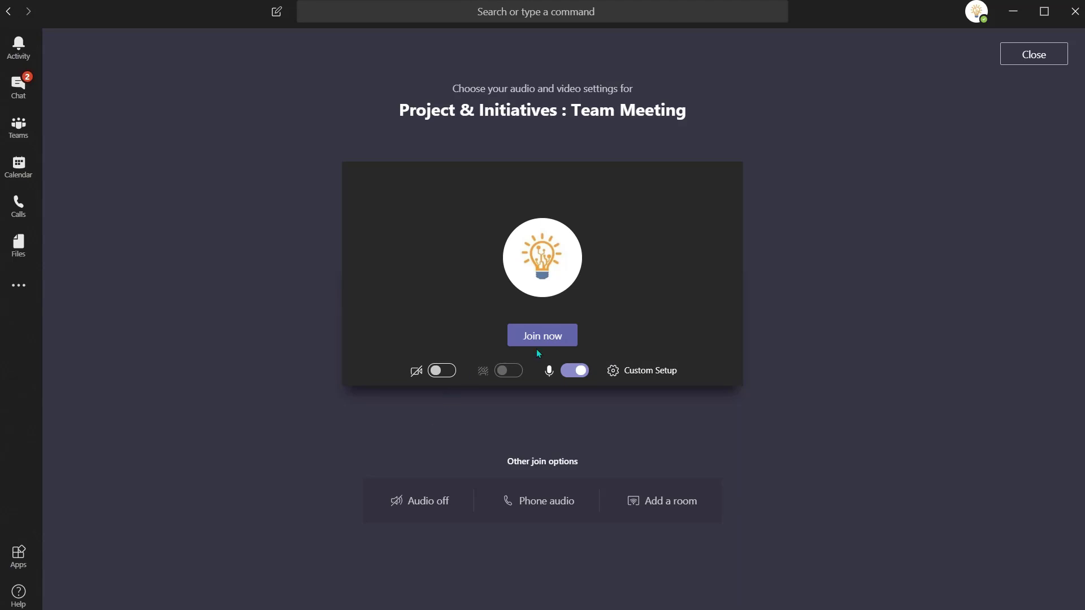
click(558, 338)
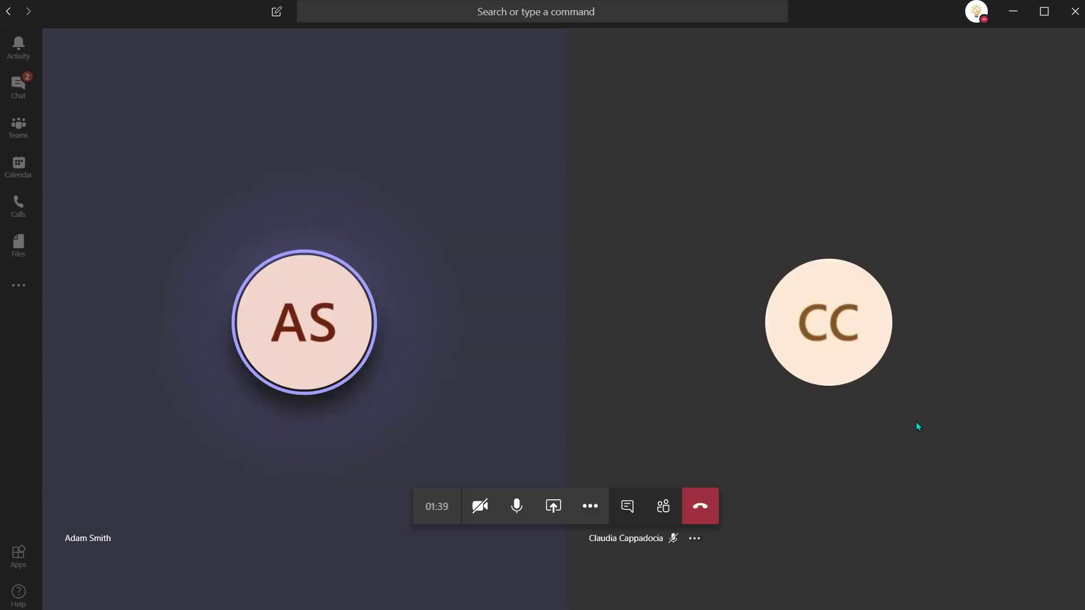
Step: Turn on live captions and start recording the meeting
click(595, 514)
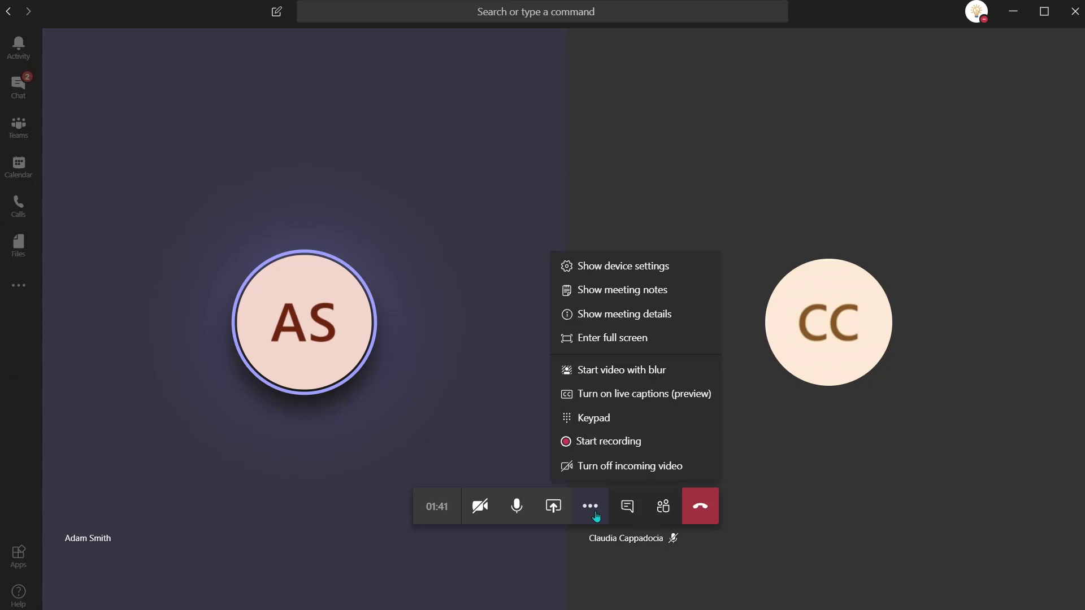
click(622, 401)
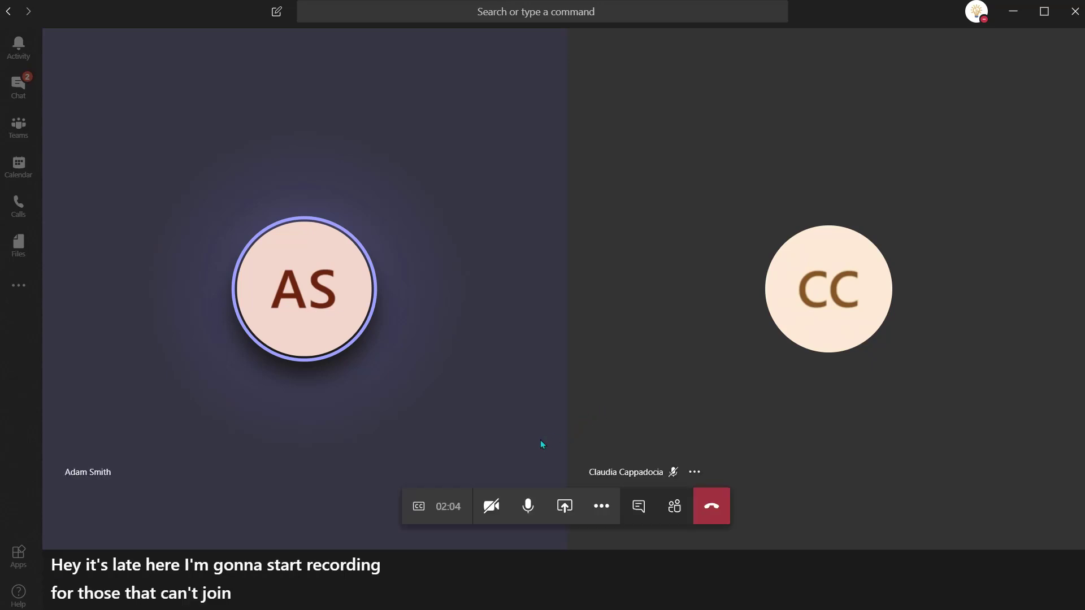
click(602, 506)
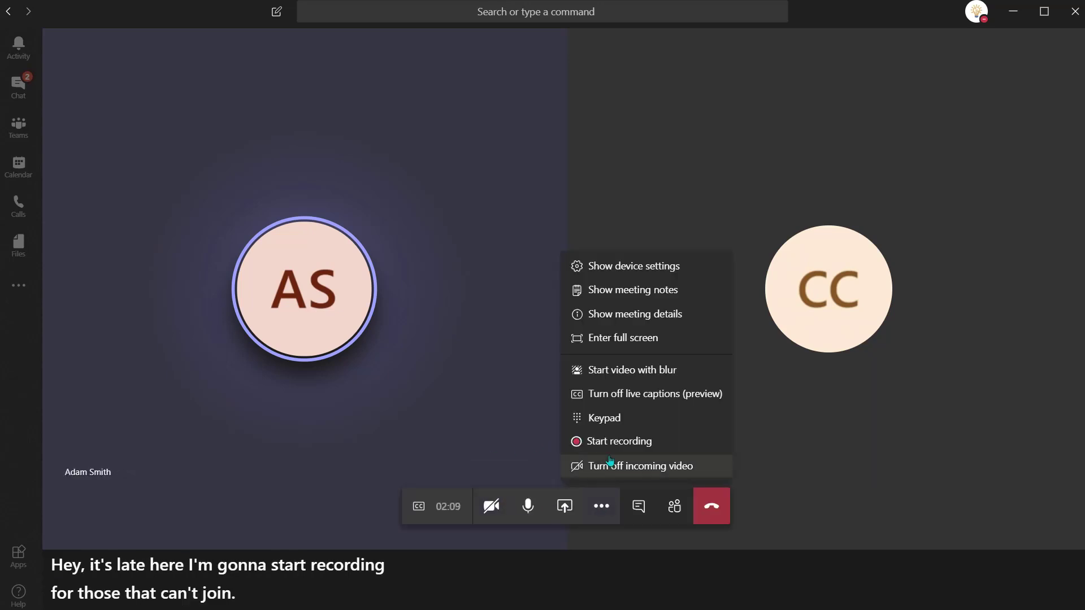
click(611, 440)
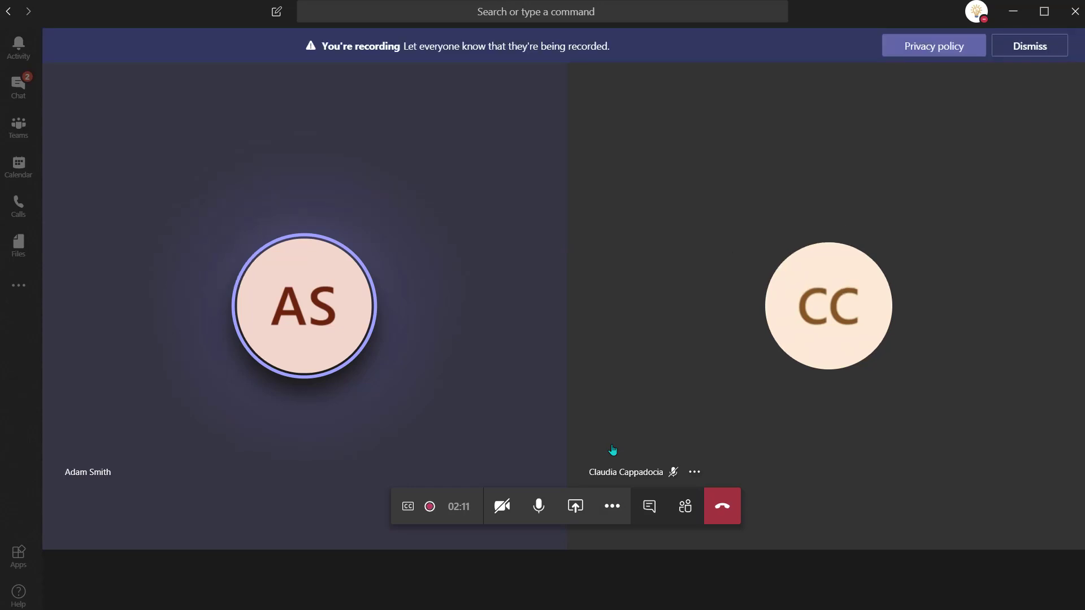
Step: Post 'I'll volunteer to take the meeting minutes. You guys owe me a coffee :)' in the meeting chat
click(649, 506)
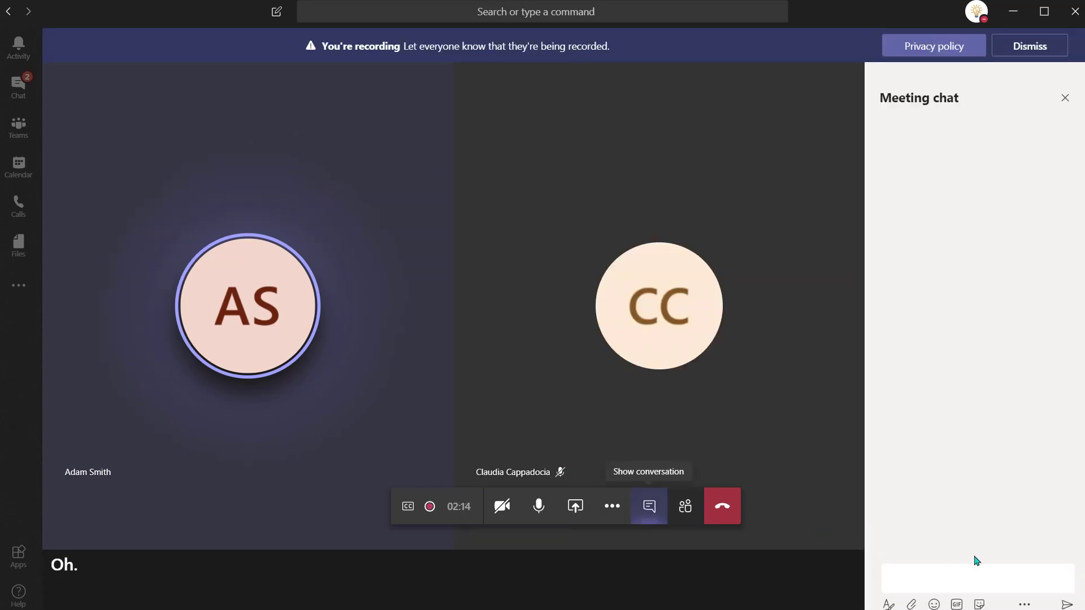
click(979, 581)
text(I'll volunteer to take the meet)
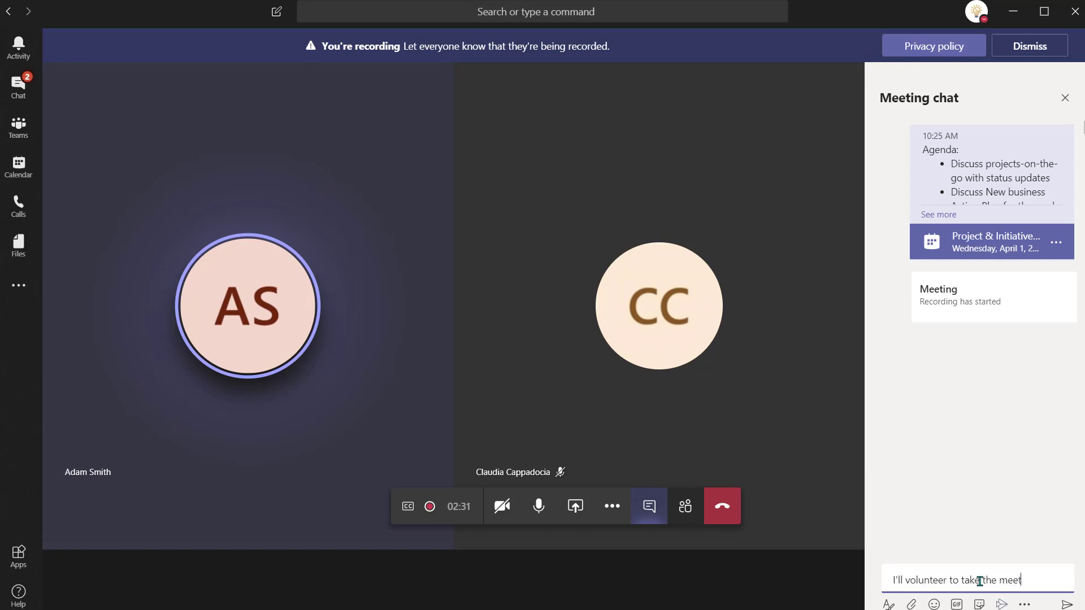
text(ing minutes. You guys owe me)
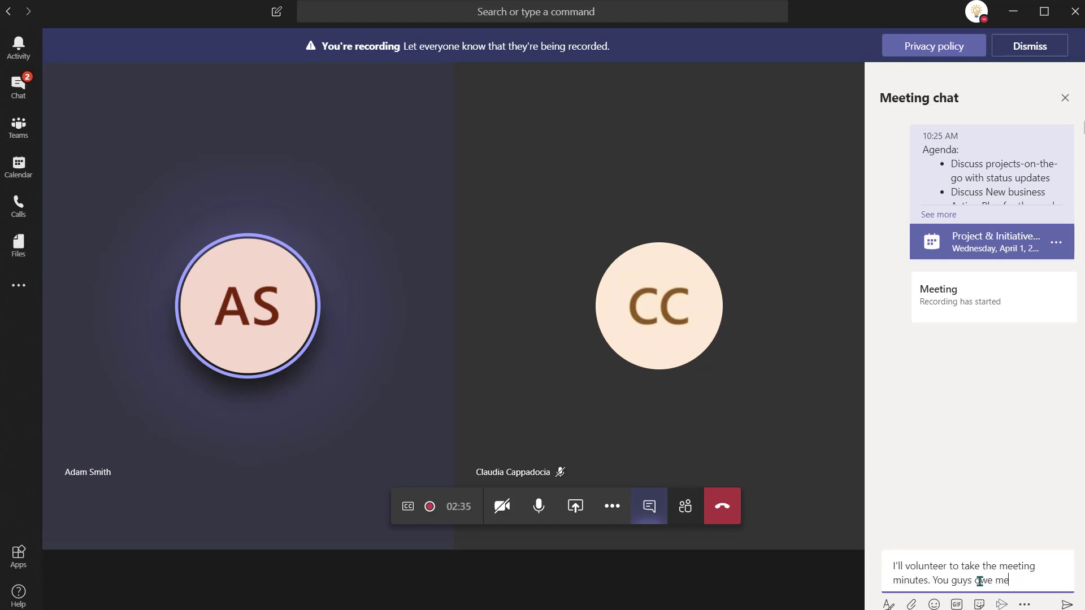
text( a coffee :))
key(Return)
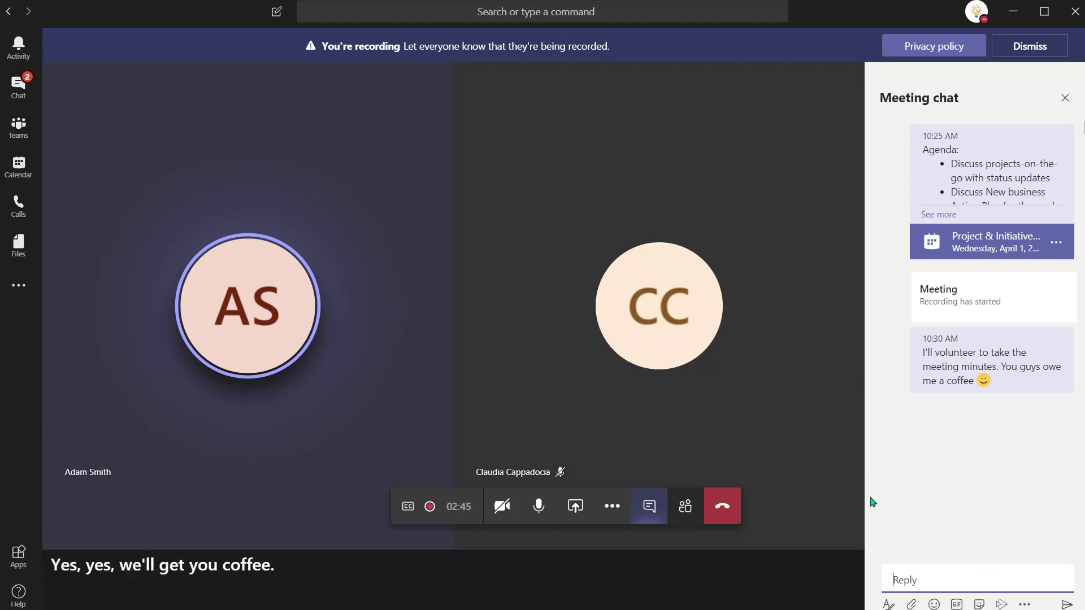
click(616, 509)
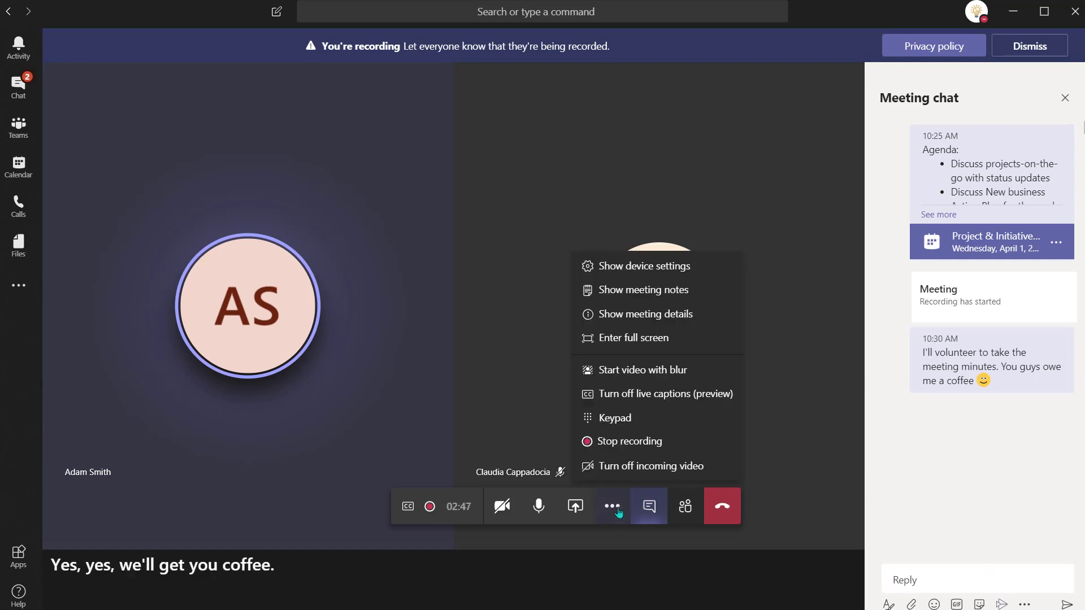
Step: Start meeting notes titled Agenda, paste the four agenda items, and delete the redundant 'Agenda:' line
click(658, 291)
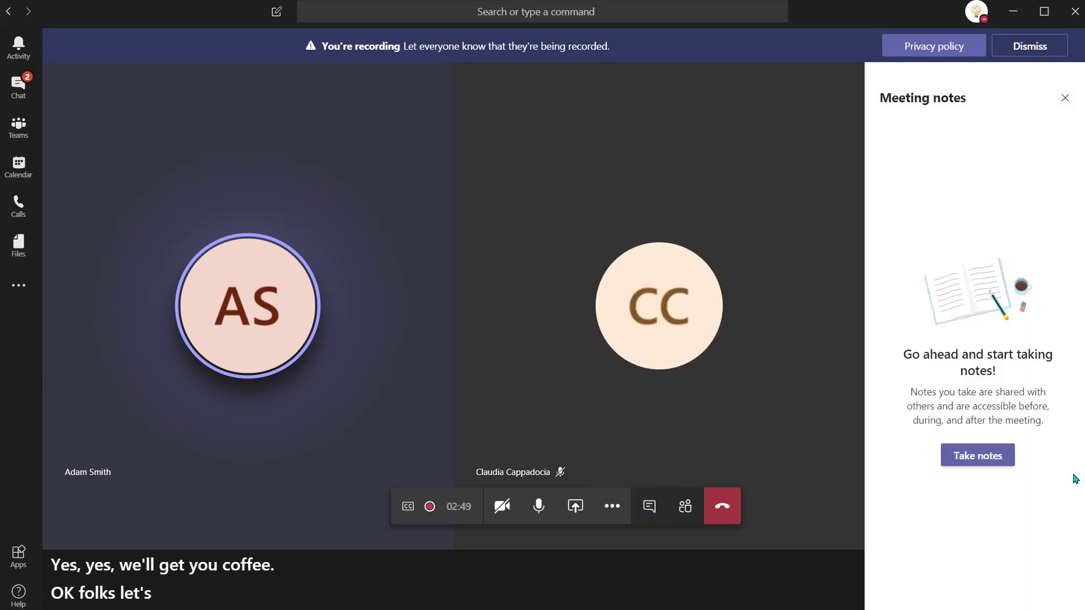
click(987, 454)
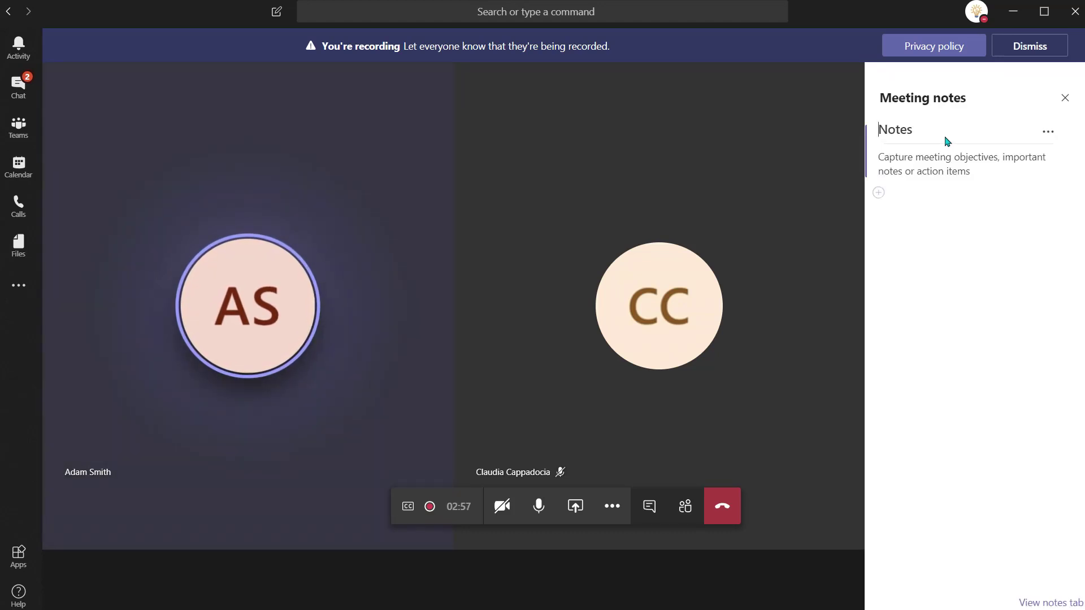
text(Agenda)
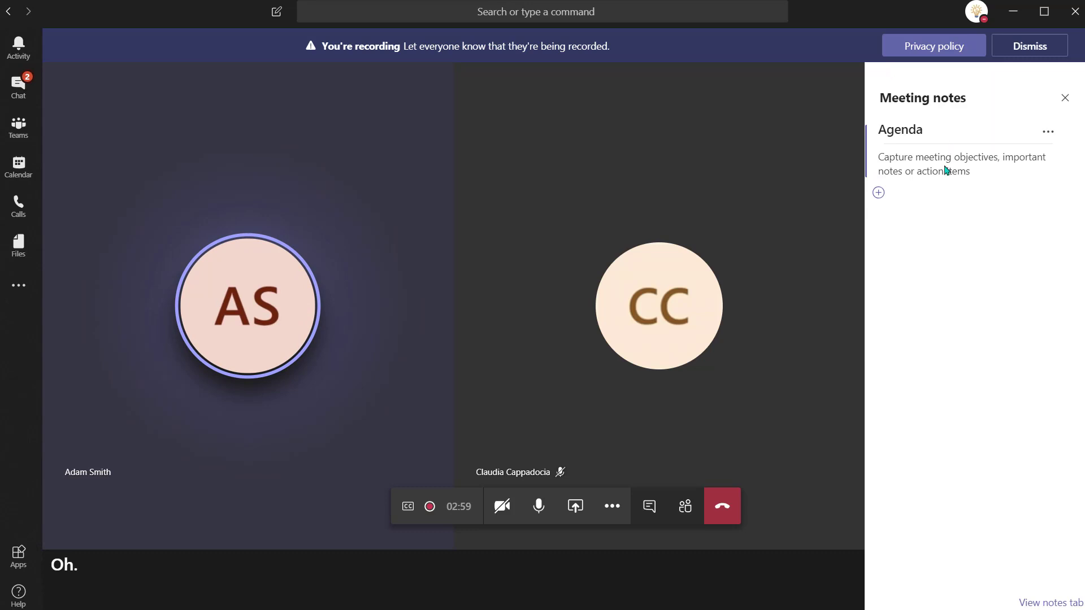
click(947, 170)
text(Agenda: Discuss projects-on-the-go with status updates Discuss New business Action Plan for the week ahead Outline any potential barriers for the week)
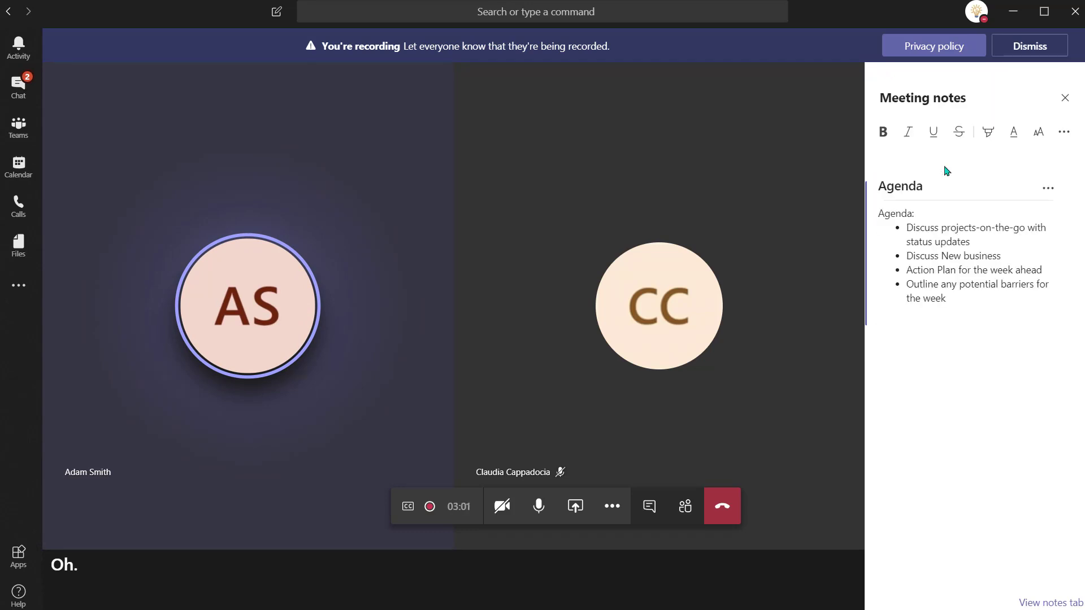
drag(923, 213, 818, 199)
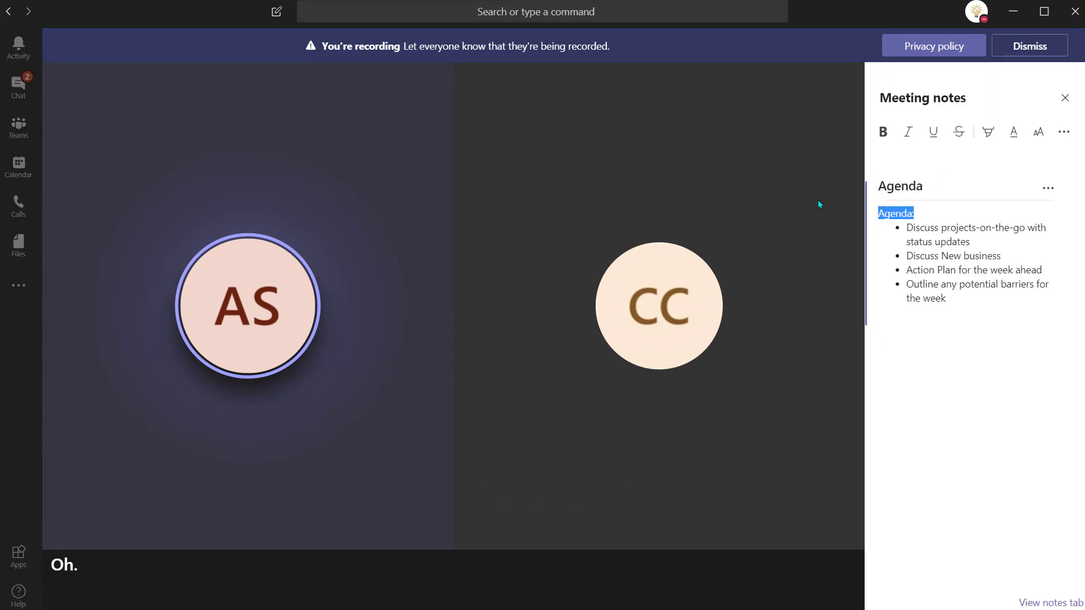
key(BackSpace)
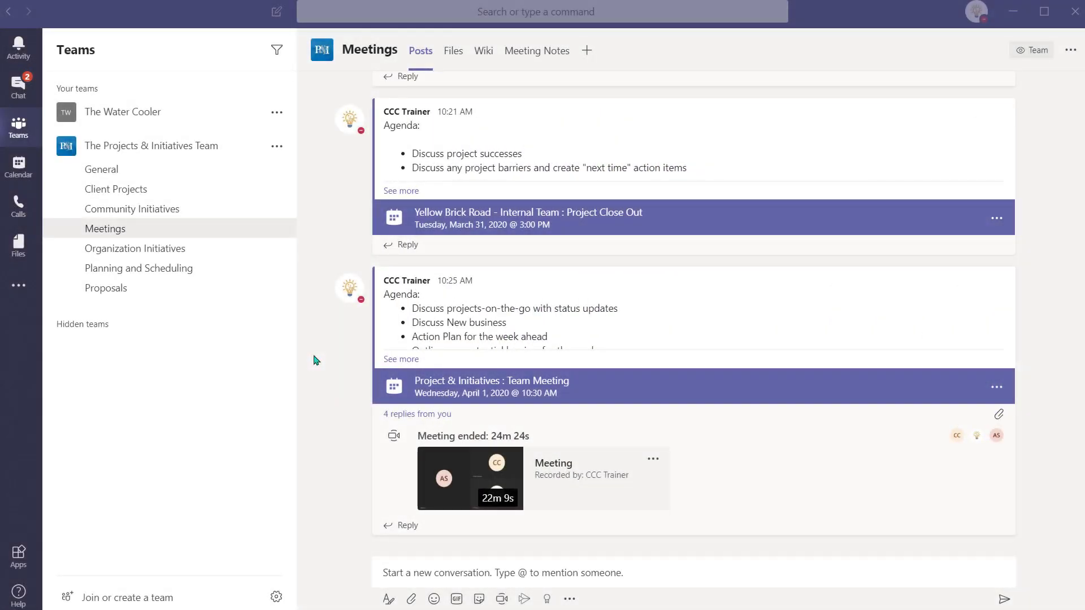
Step: Open the ended meeting's notes in full view, read through all sections, then show the additional apps list
click(396, 415)
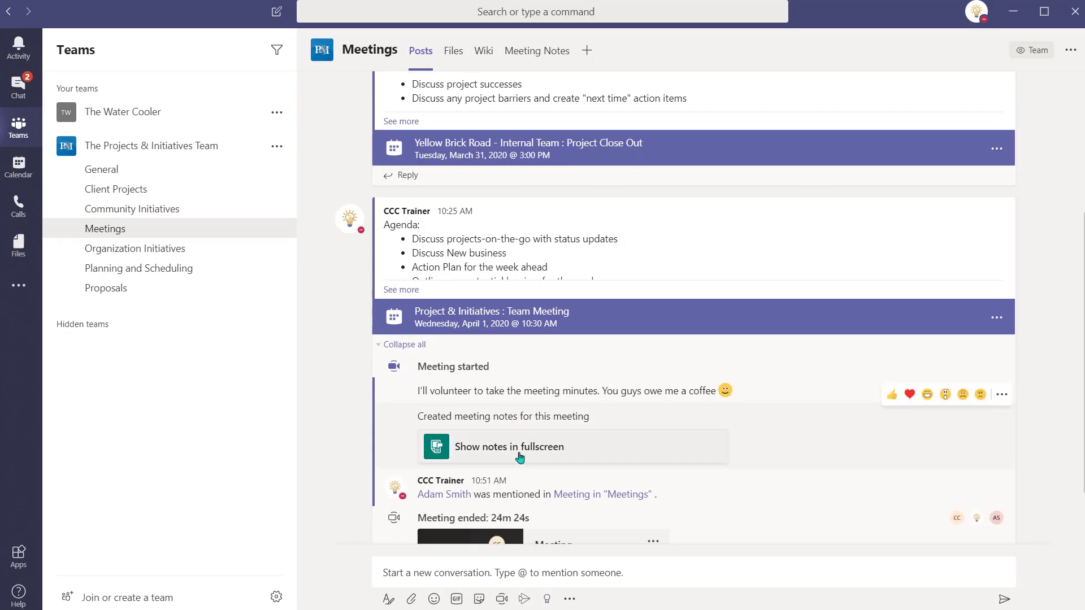
click(521, 456)
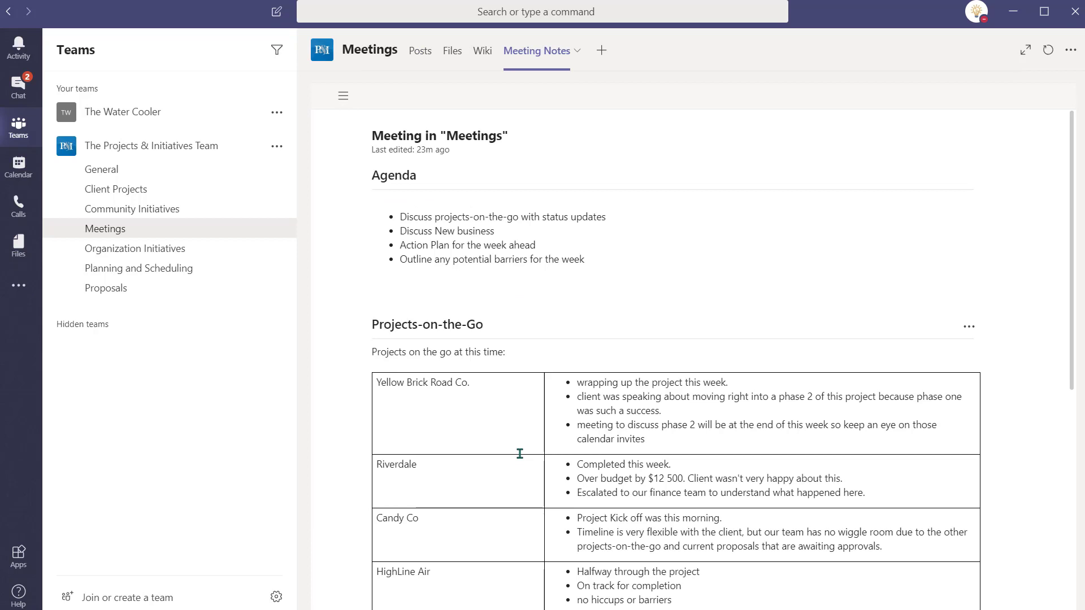
scroll(324, 307, down, 5)
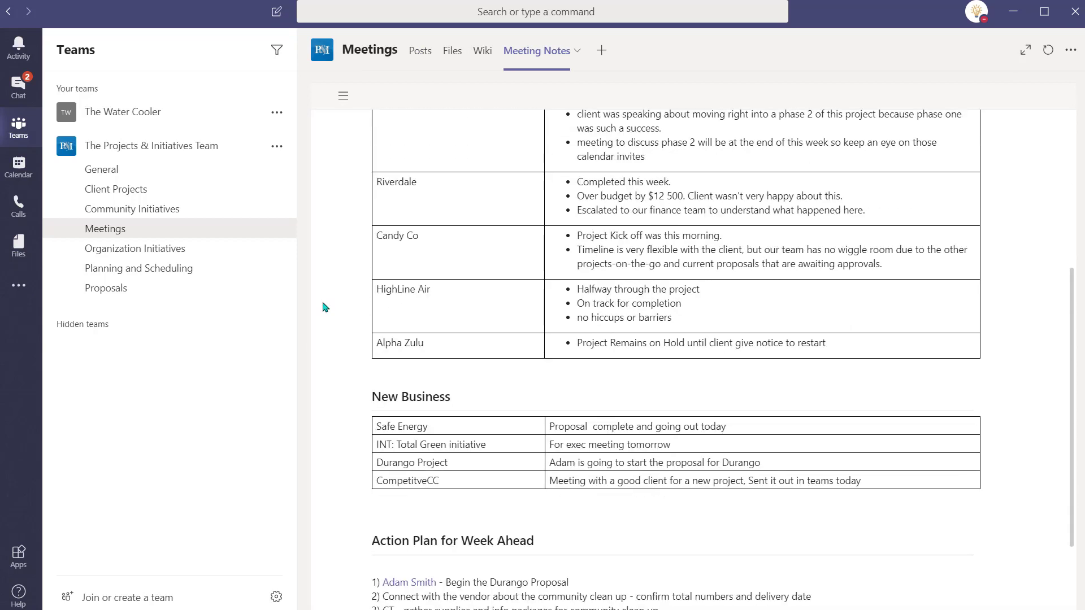
scroll(325, 307, down, 2)
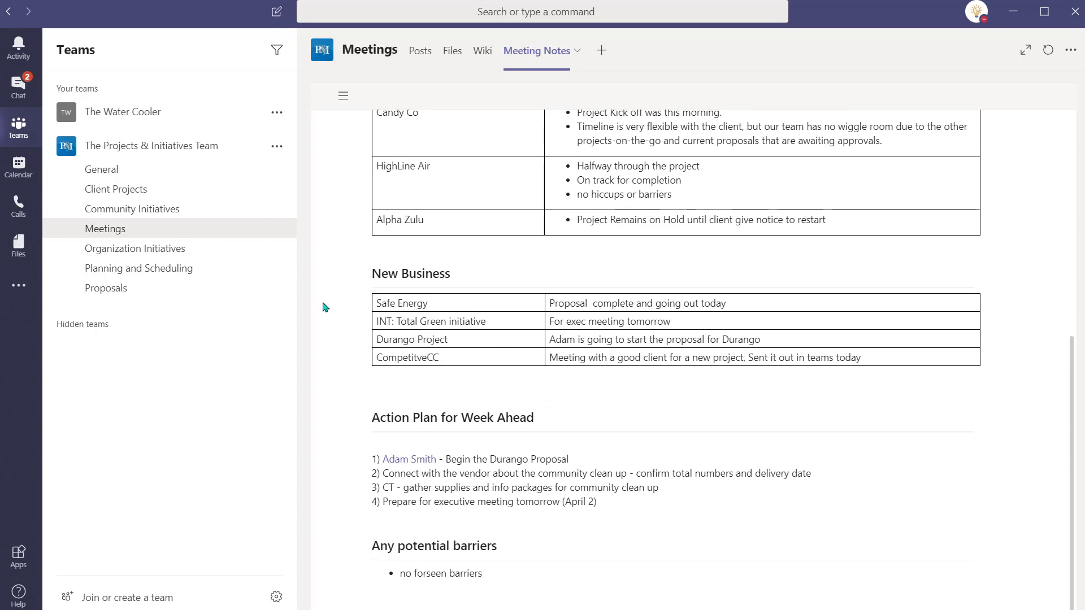
click(18, 285)
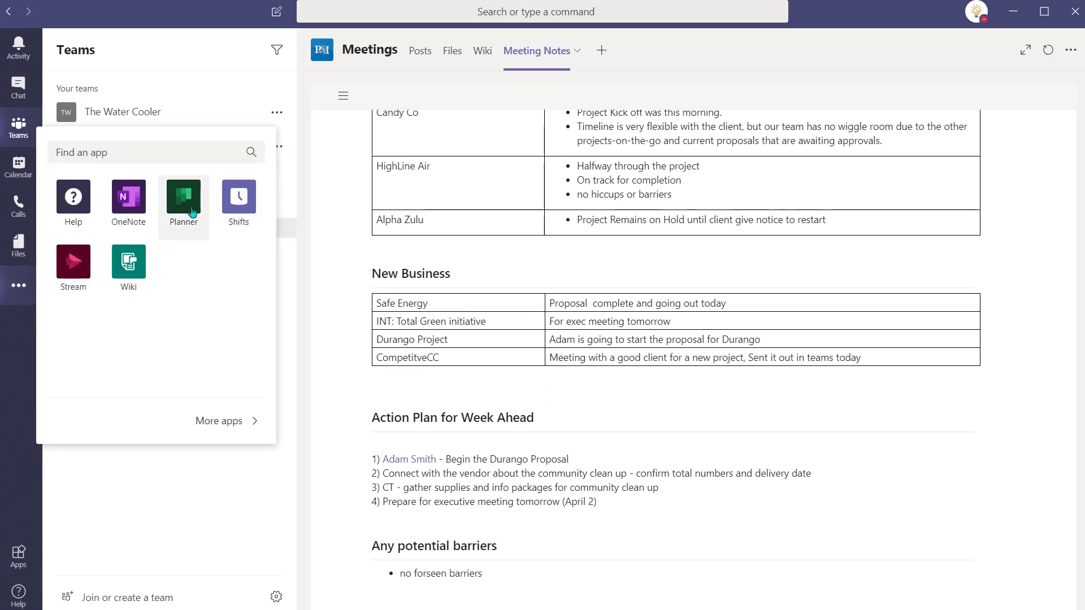
Step: Open Planner in the browser and go to the P&I Team Planner board
click(183, 198)
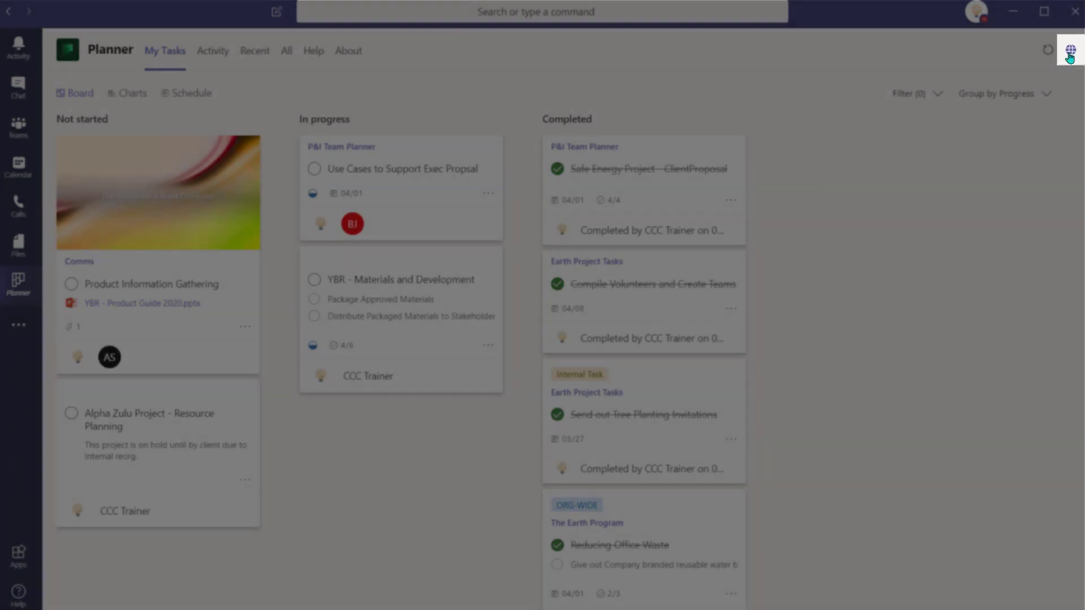
click(1070, 54)
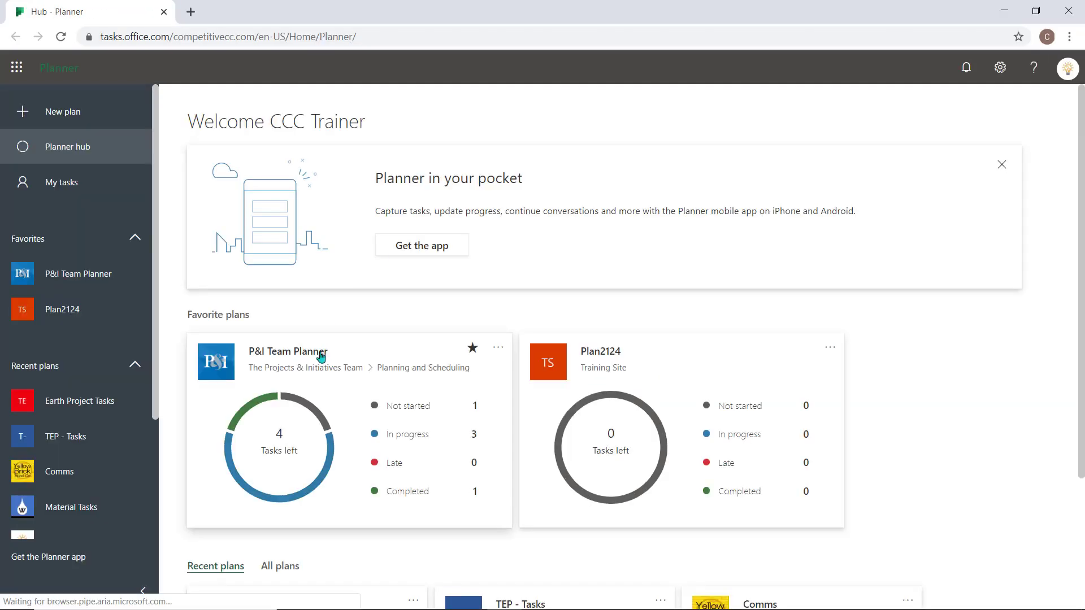
click(320, 357)
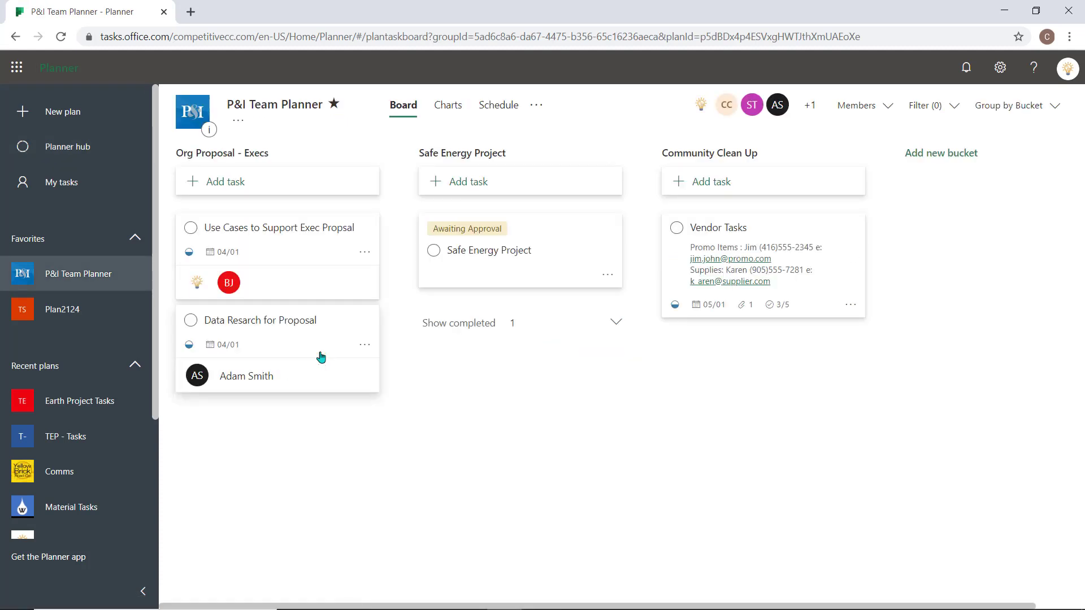
Step: Add a Connect with Vendor task due April 15 under Community Clean Up
click(752, 190)
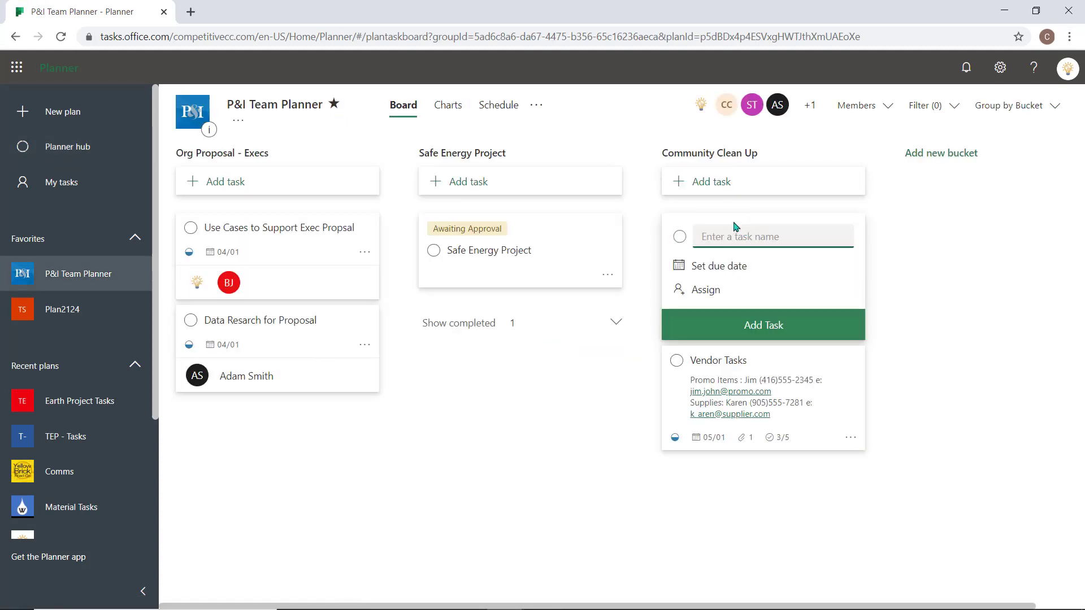
text(Connect with Vendor (JIM)
click(722, 271)
click(749, 376)
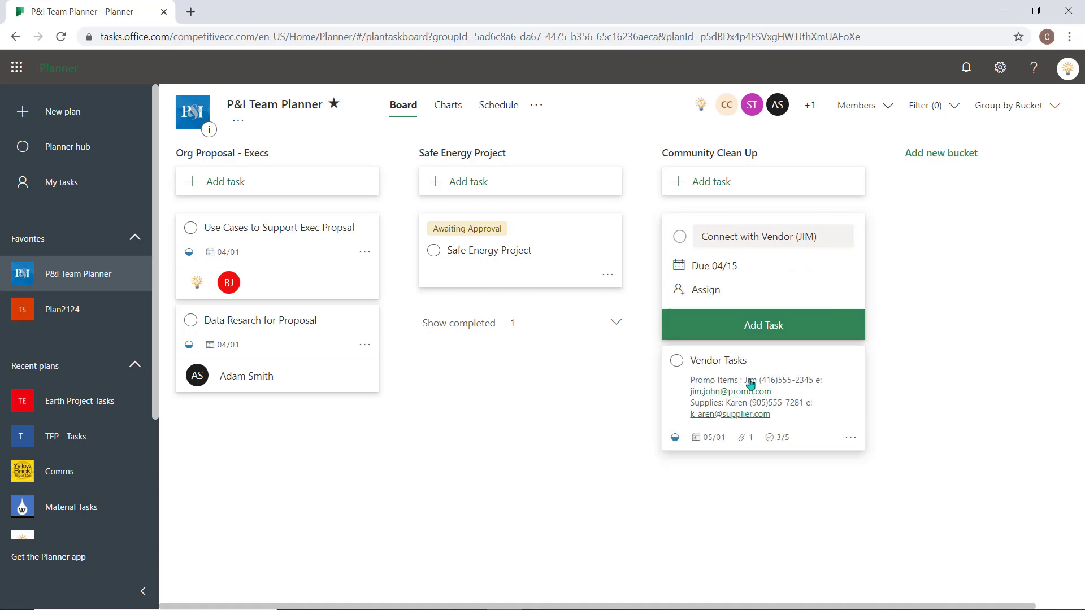
key(Return)
Step: Add the promo item numbers and delivery date checklist items, shown on the task card
click(741, 371)
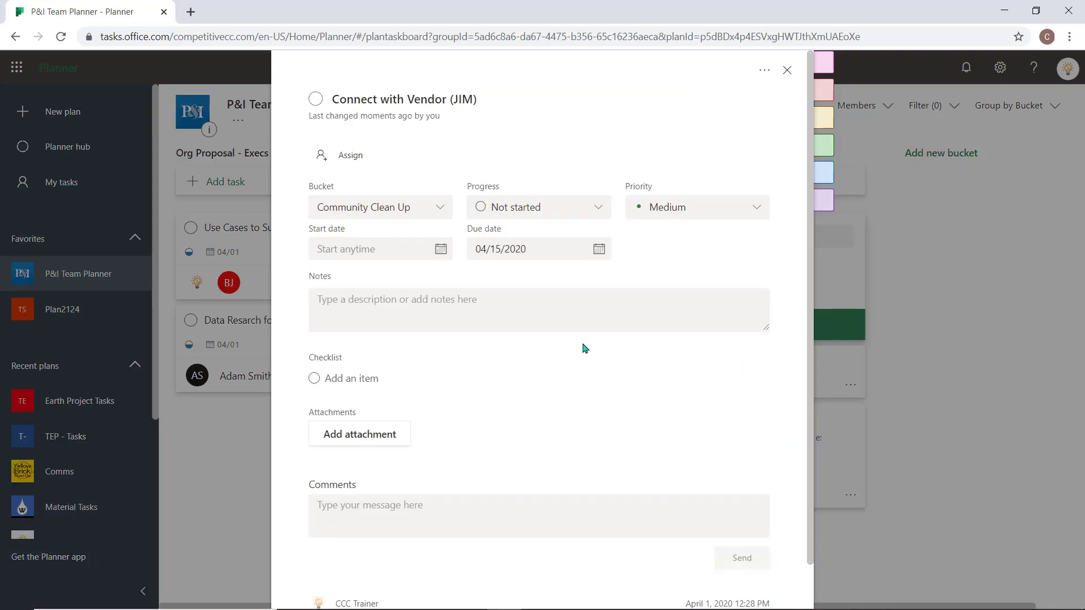
click(451, 383)
text(Confirm numbers of promo items based on volunteer sign up Confirm Delivery date for the promo items)
click(707, 357)
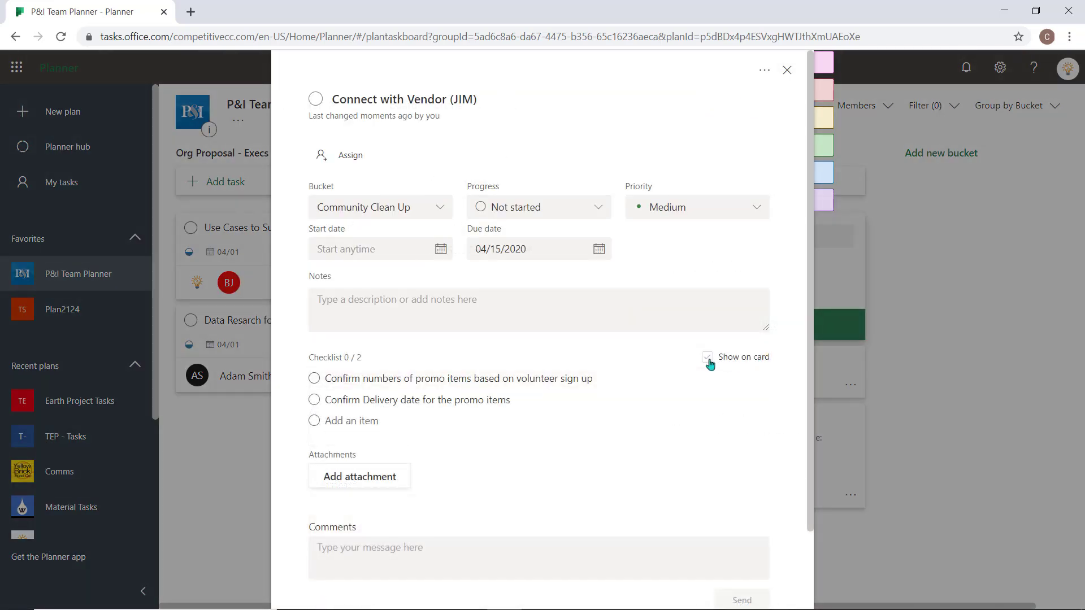
click(787, 70)
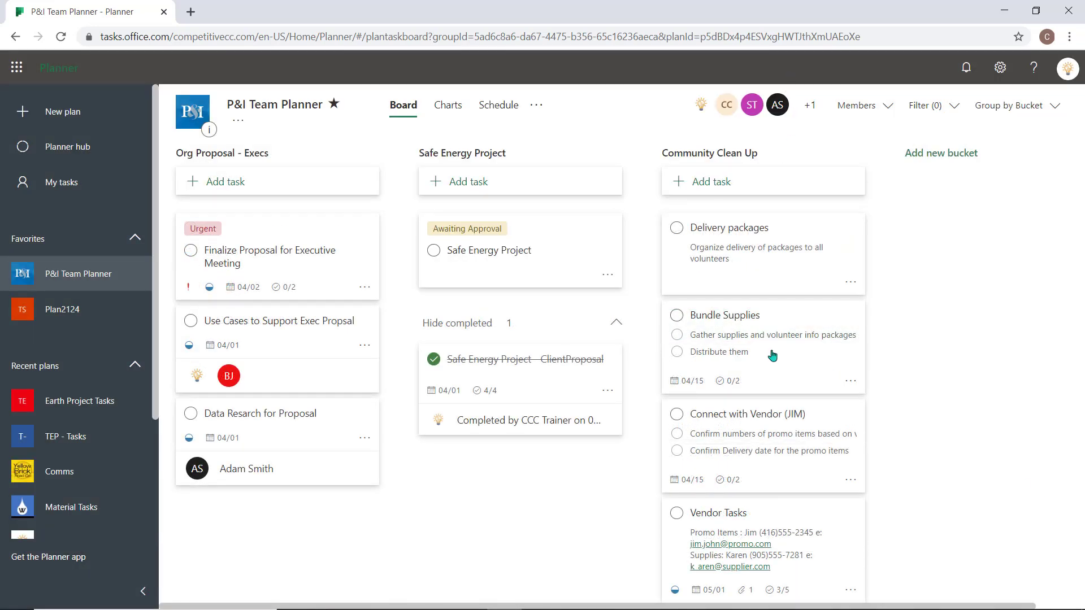
Step: Assign the Finalize Proposal for Executive Meeting task to yourself
click(364, 288)
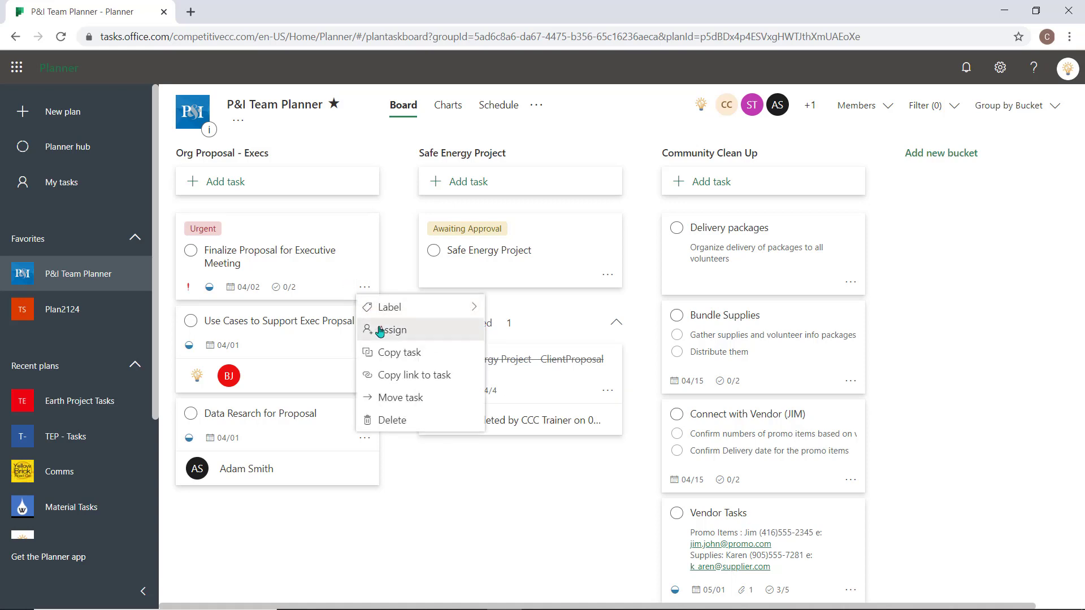
click(378, 329)
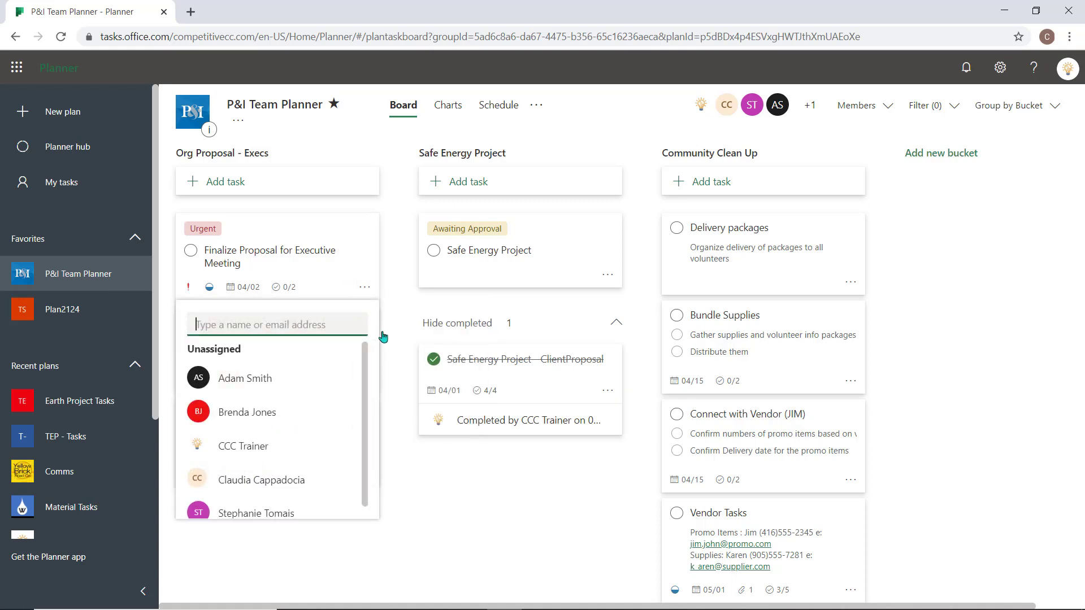
click(243, 446)
click(392, 506)
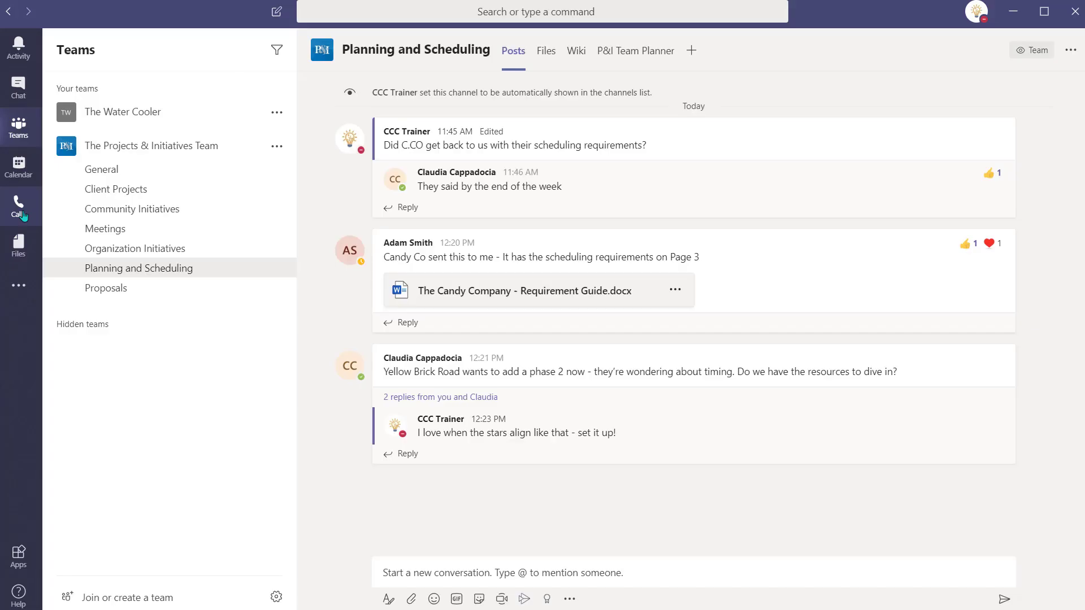
Step: From the Calls contacts list, start an Outlook email to the vendor contact
click(23, 215)
click(104, 110)
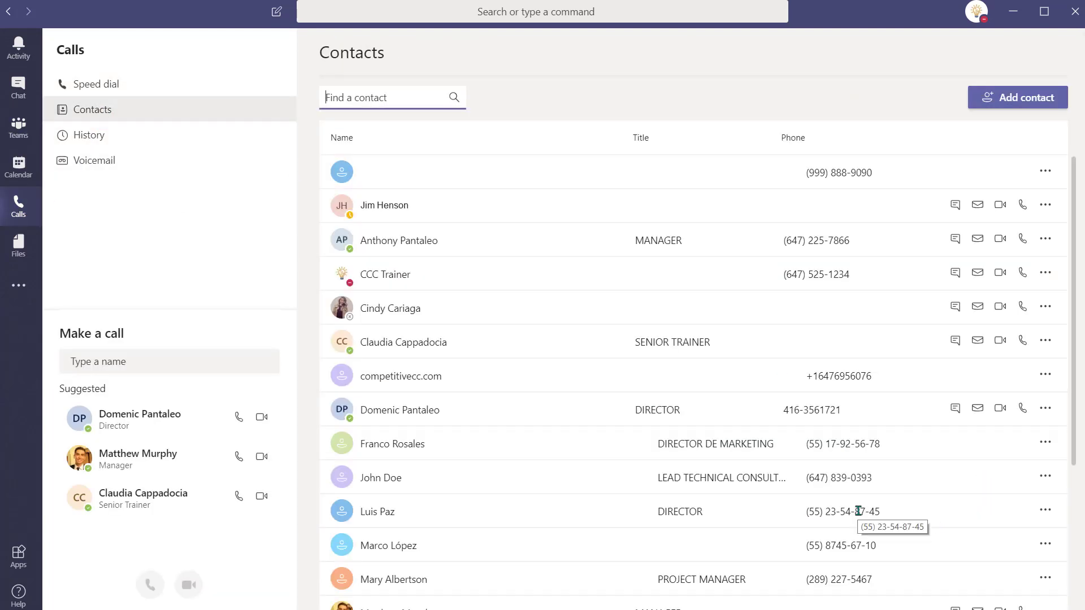
click(977, 205)
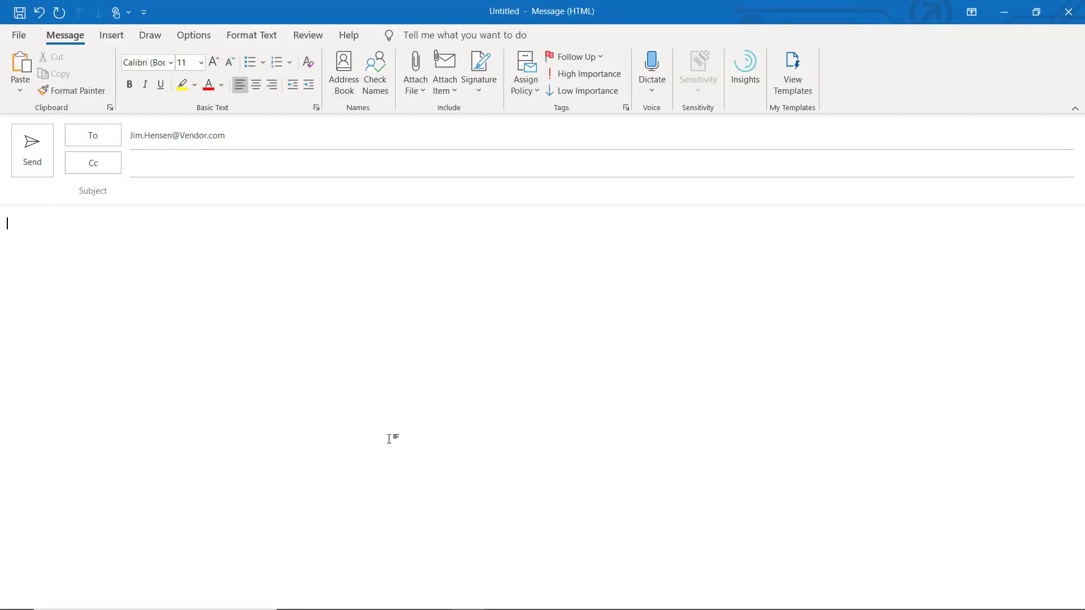
Step: Cc the Community Initiatives channel address and begin the 'Community Clean Up - Order Confirmation' subject
click(334, 165)
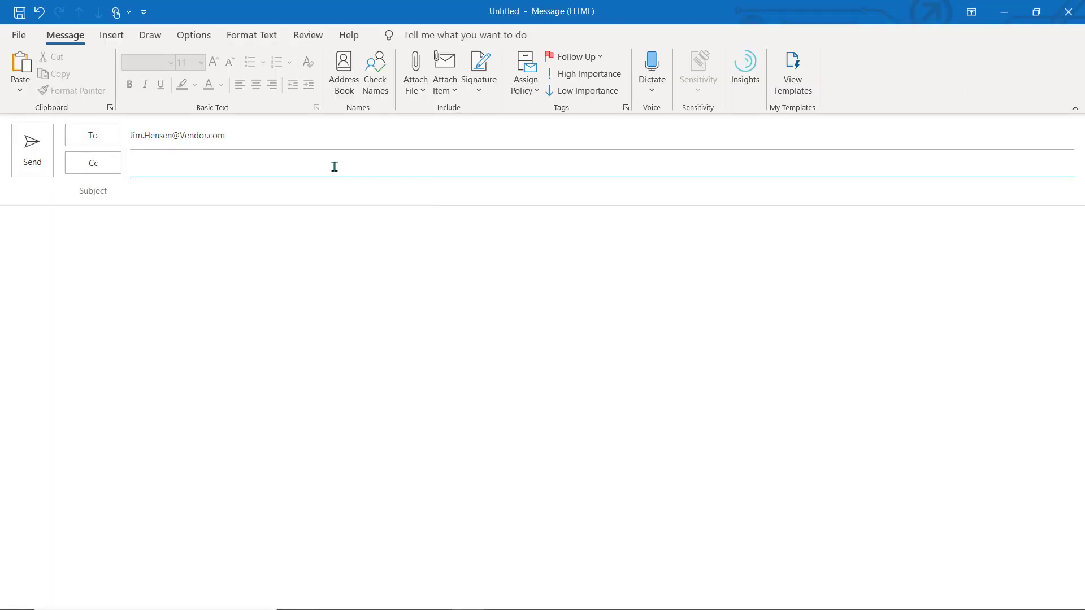
key(ctrl+v)
click(322, 271)
click(309, 198)
text(Commun)
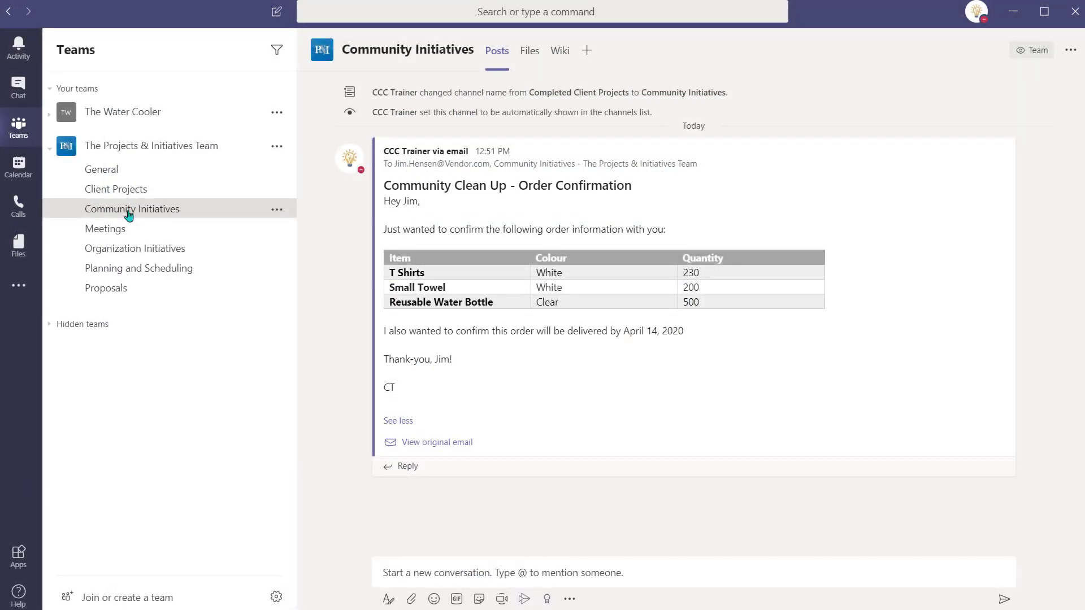
Step: Copy a link to Executive Proposal Data.docx from the OneDrive Executive Proposal folder
click(19, 249)
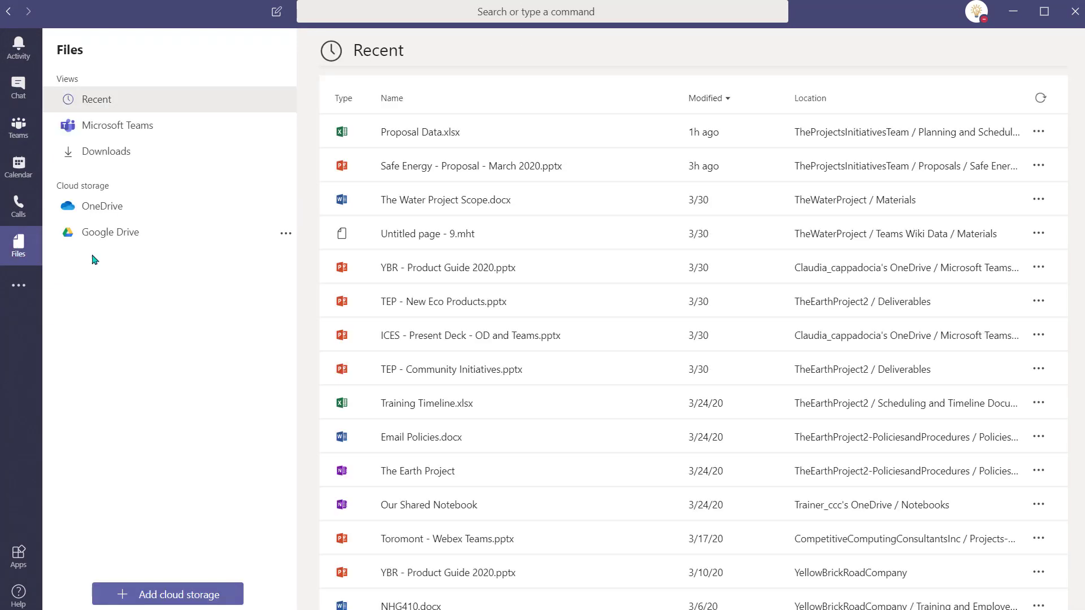
click(112, 210)
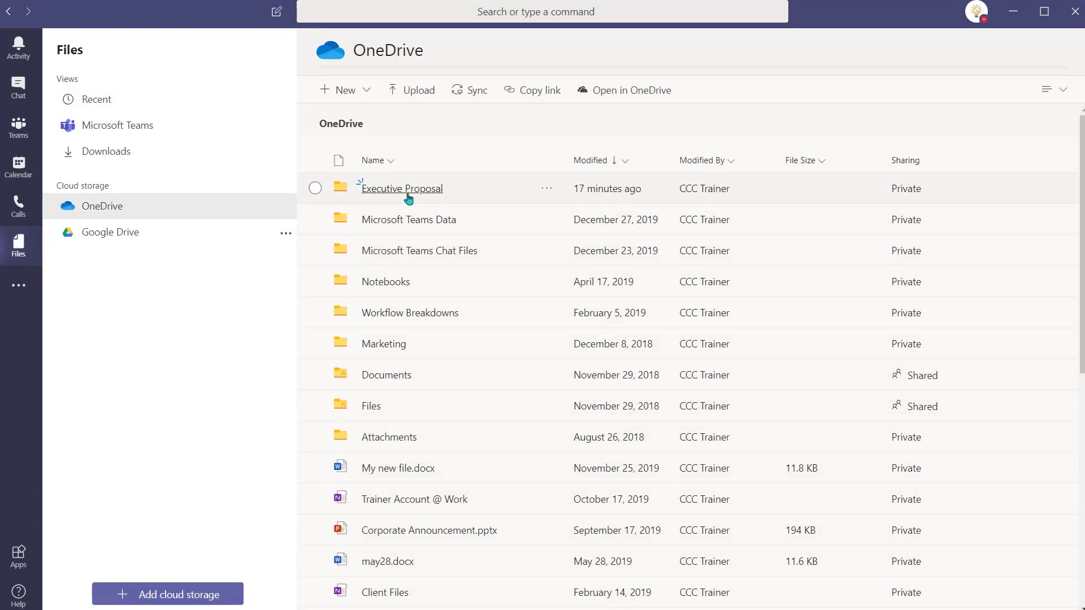
click(373, 189)
click(546, 190)
click(576, 211)
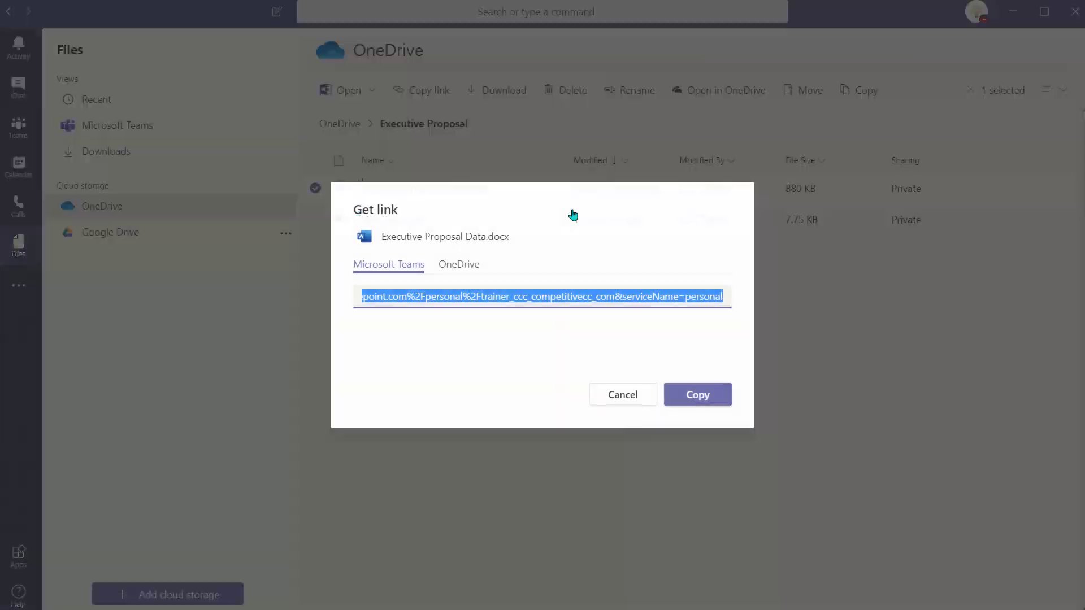
click(721, 398)
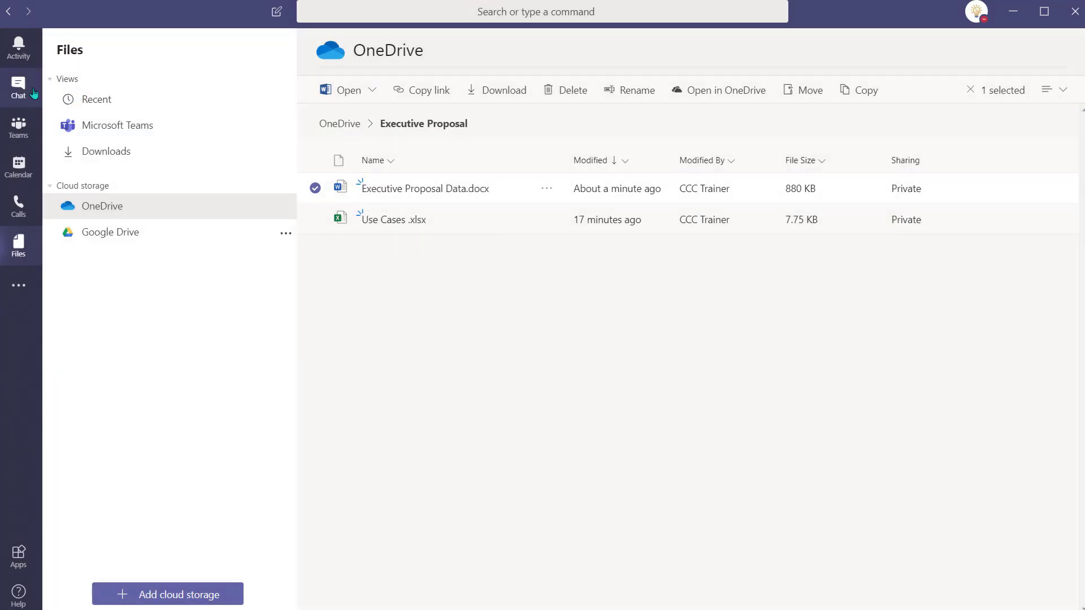
Step: Paste the link into a new chat, remove it, and browse OneDrive attachments to Executive Proposal
click(19, 87)
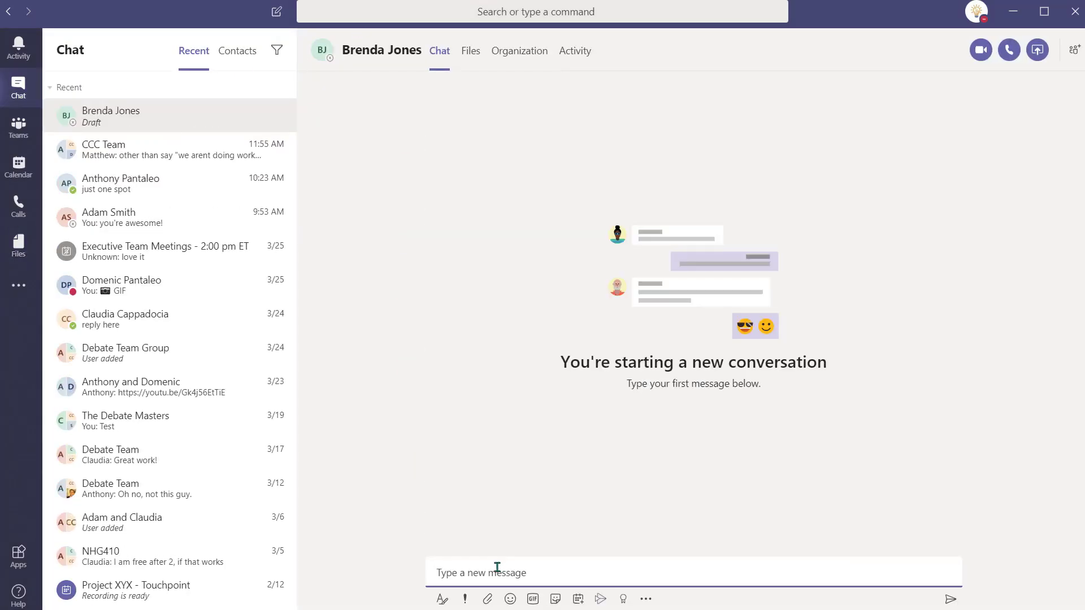
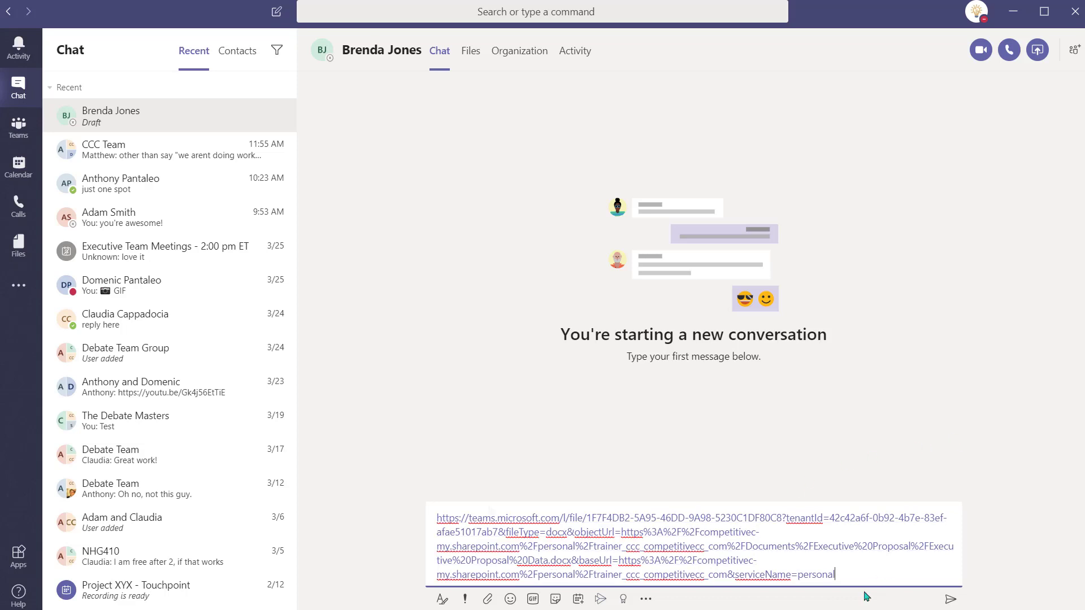
key(ctrl+a)
key(BackSpace)
click(488, 599)
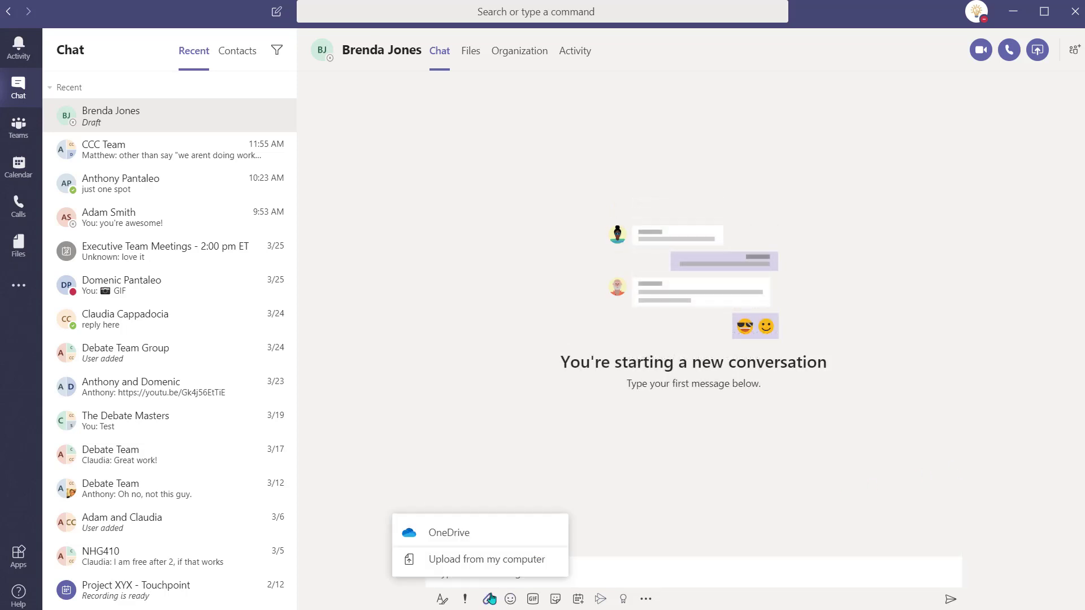
click(477, 538)
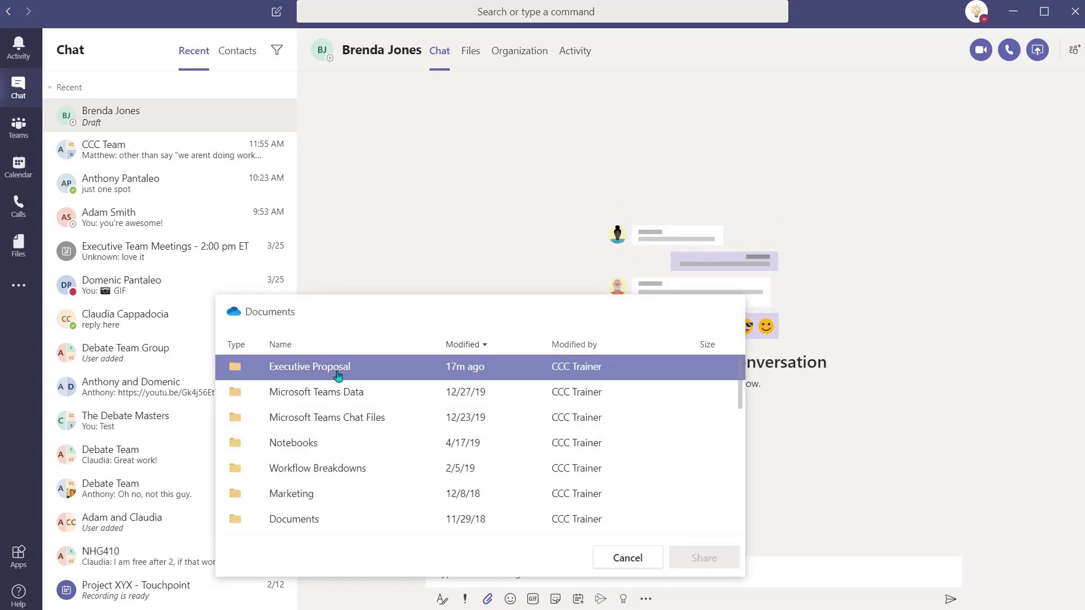
click(341, 376)
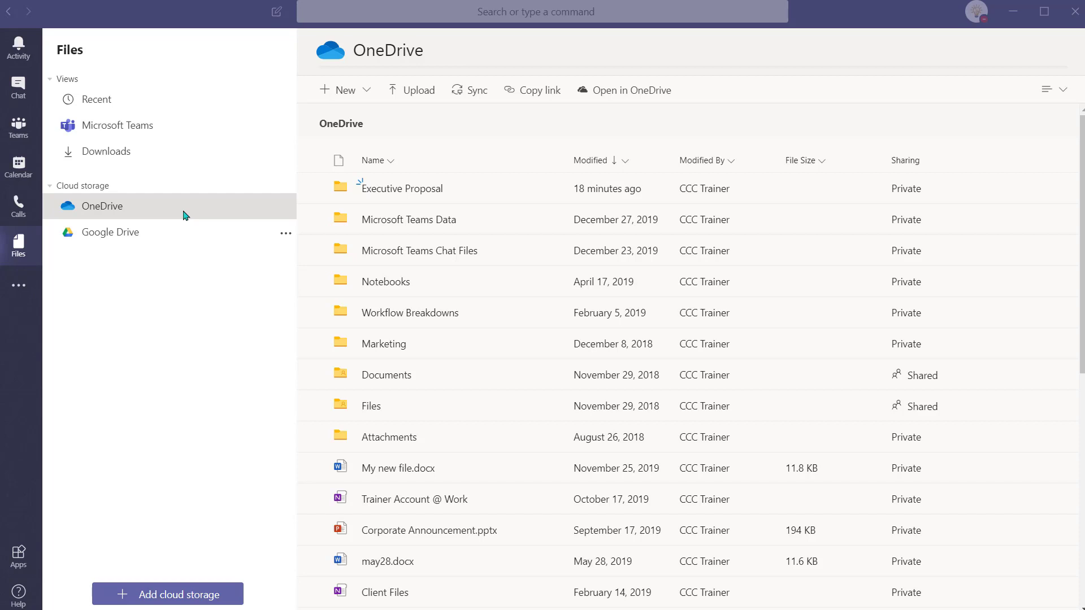
Step: Share Executive Proposal Data.docx in OneDrive via a view-only link with downloads blocked
click(618, 94)
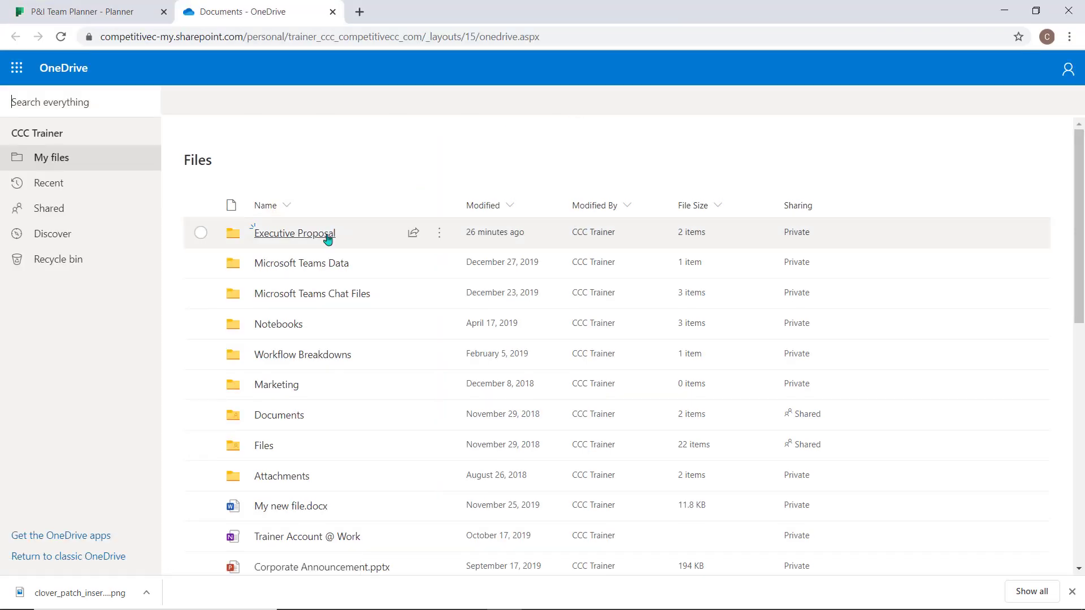
click(327, 238)
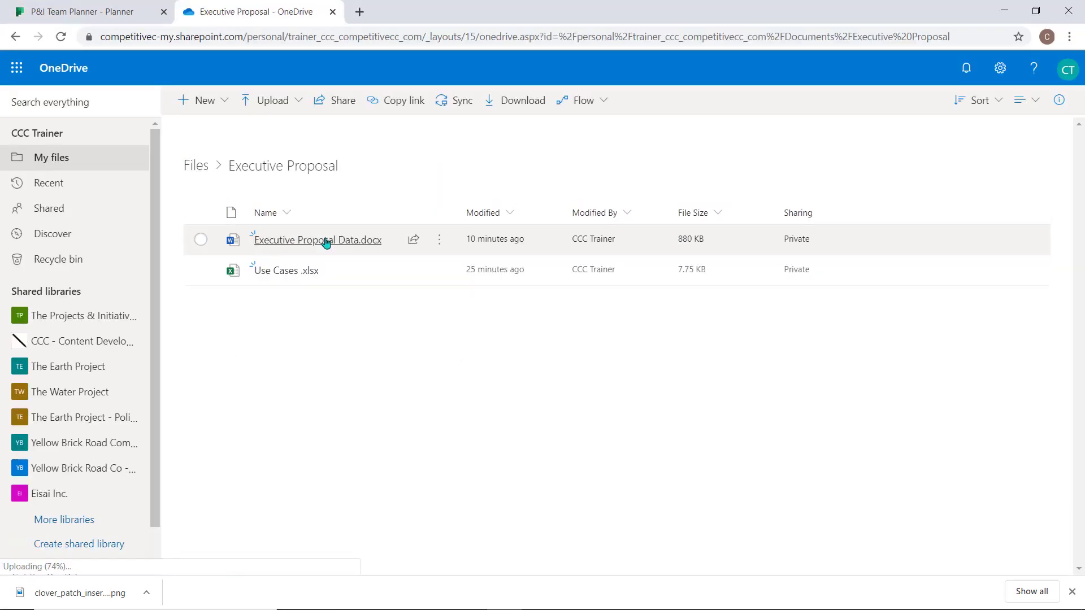
click(413, 240)
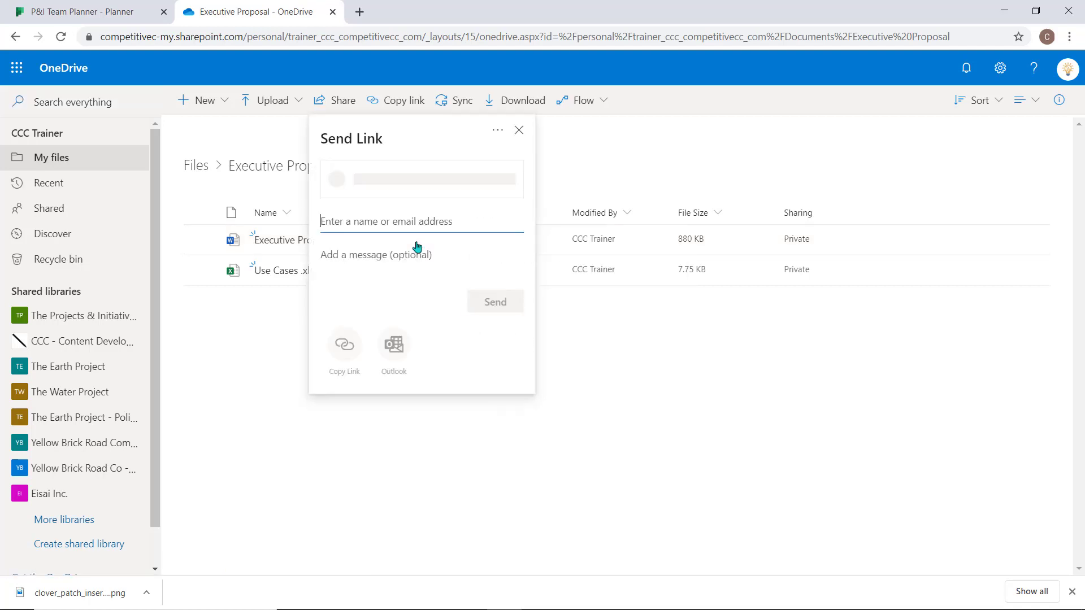
click(447, 185)
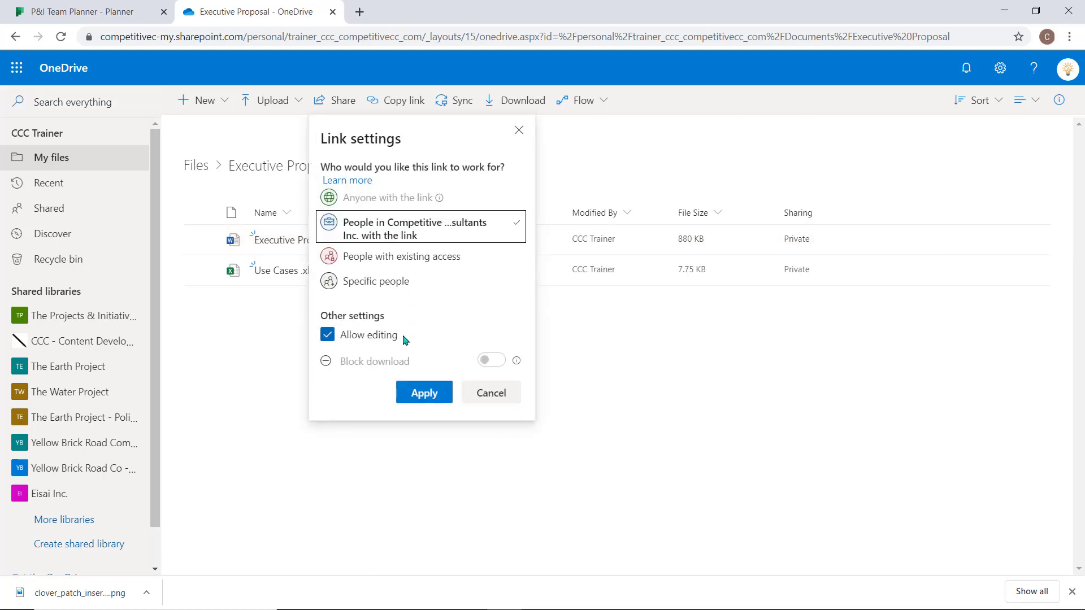
click(326, 337)
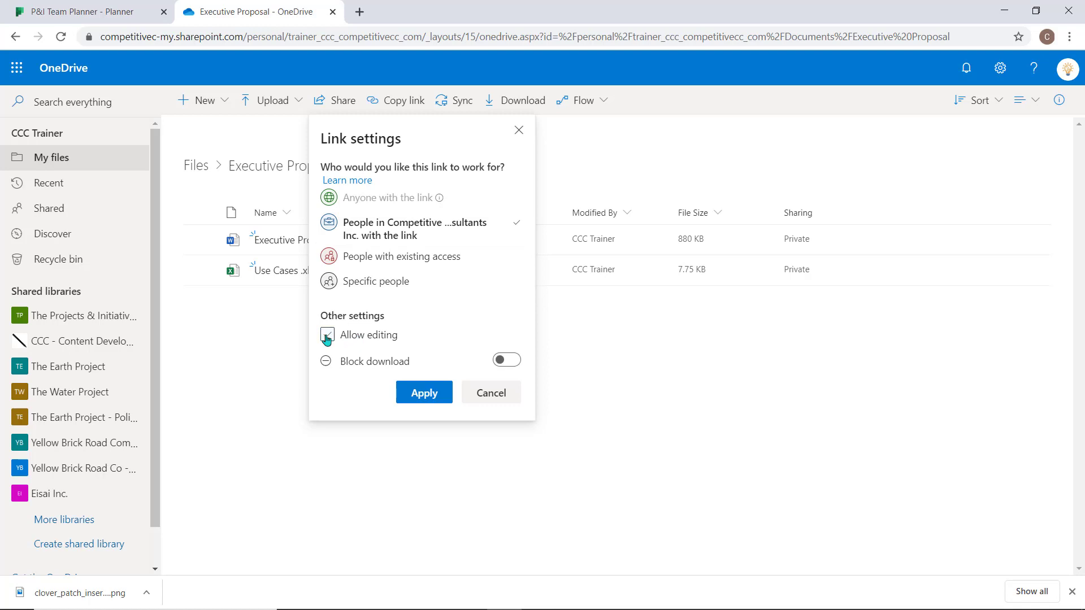
click(506, 365)
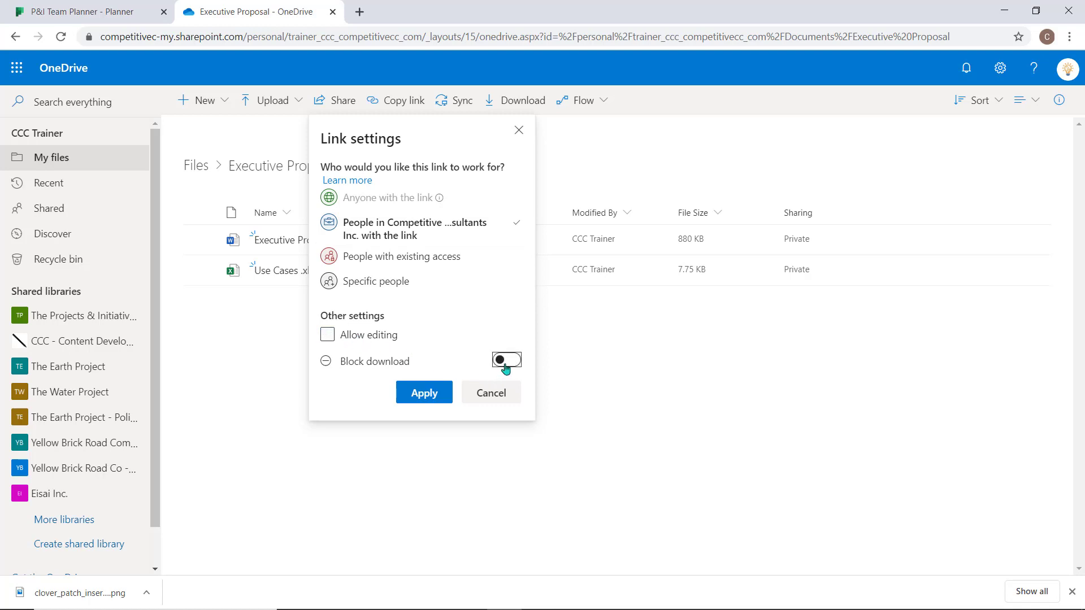
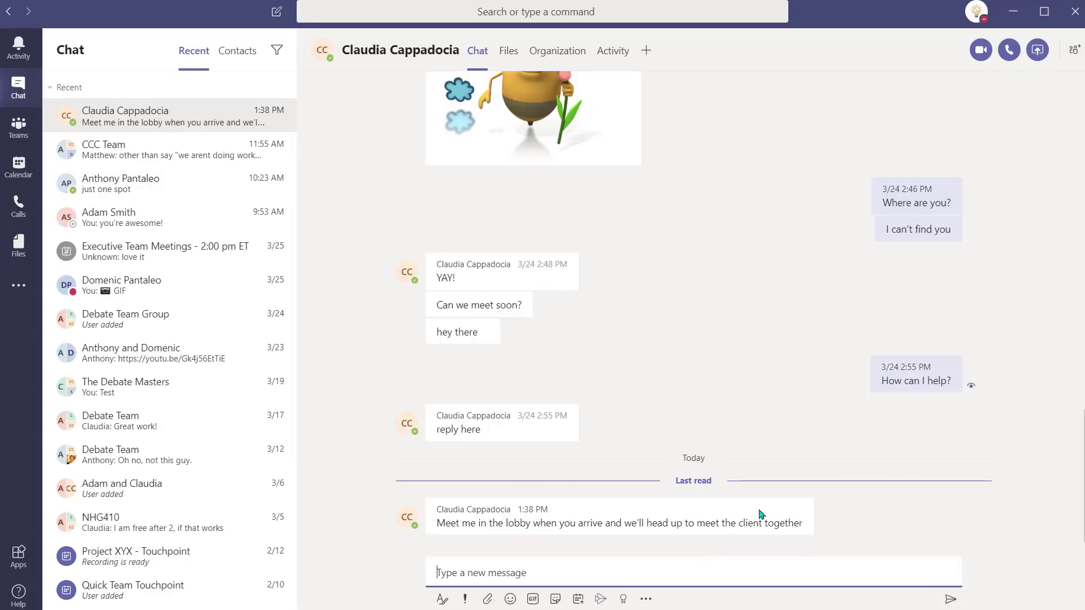
Step: Give the colleague's latest lobby message a thumbs-up reaction
mouse_move(783, 509)
click(690, 491)
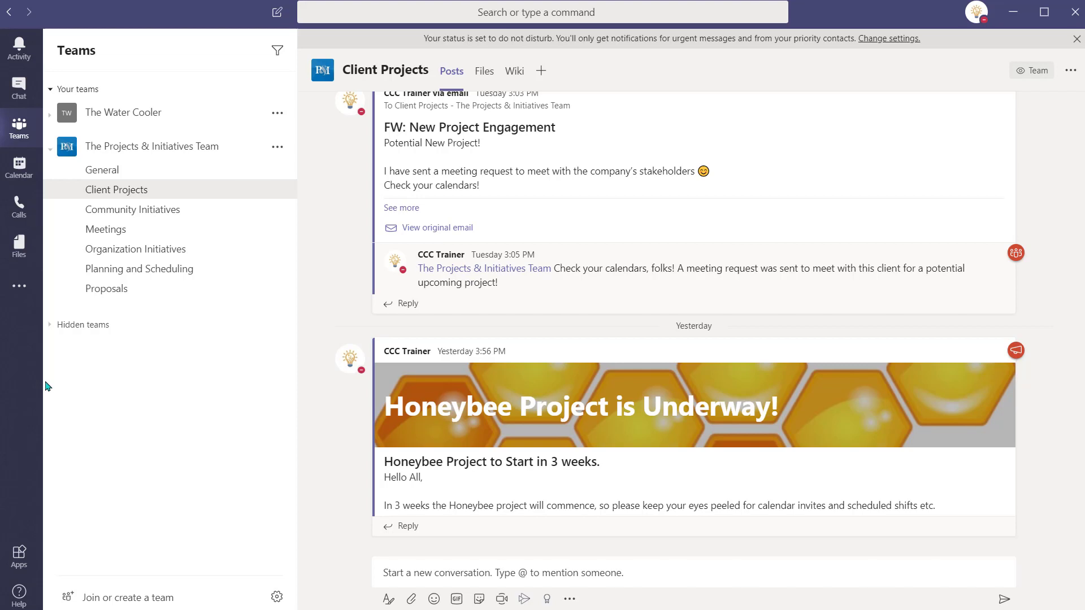
Step: Open the Shifts app and move the schedule to the April 19–25 week
click(25, 296)
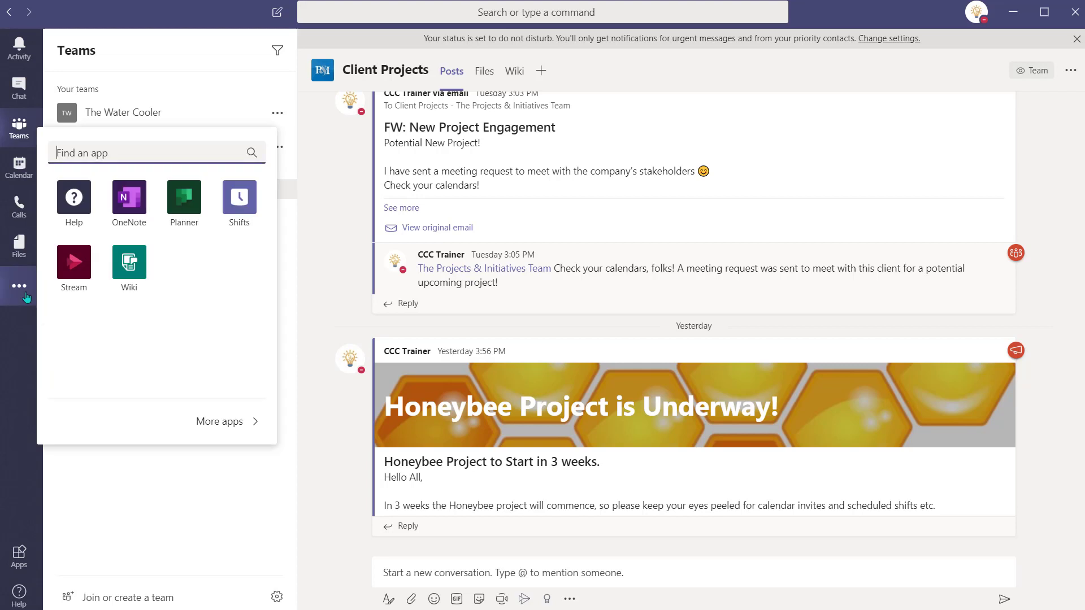
click(240, 198)
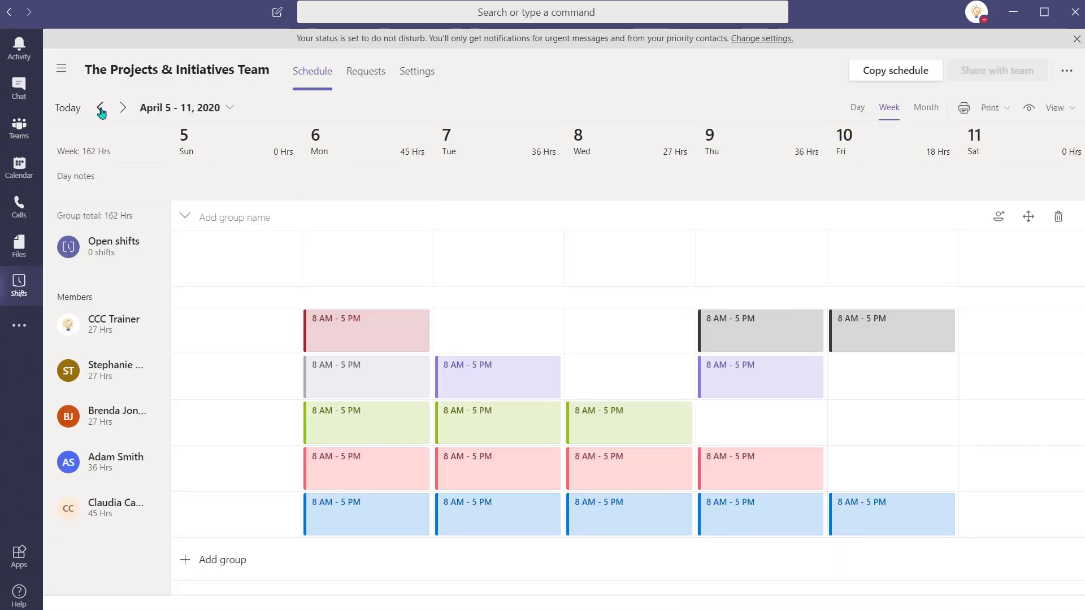
click(123, 108)
click(123, 107)
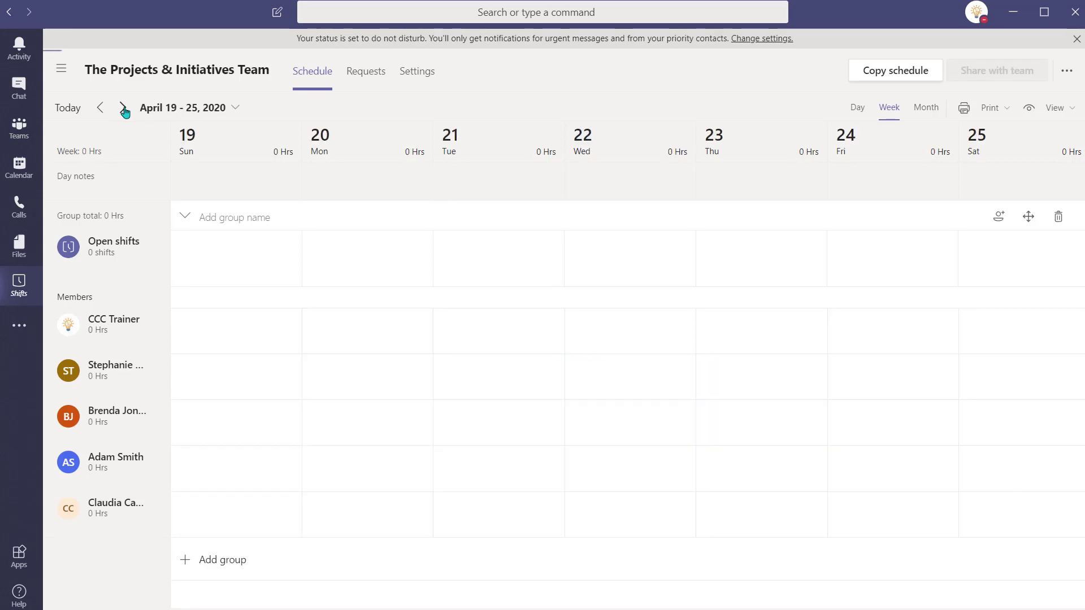
Step: Create a dark-yellow Monday shift for the second member with the pasted training schedule note
double_click(394, 374)
click(187, 121)
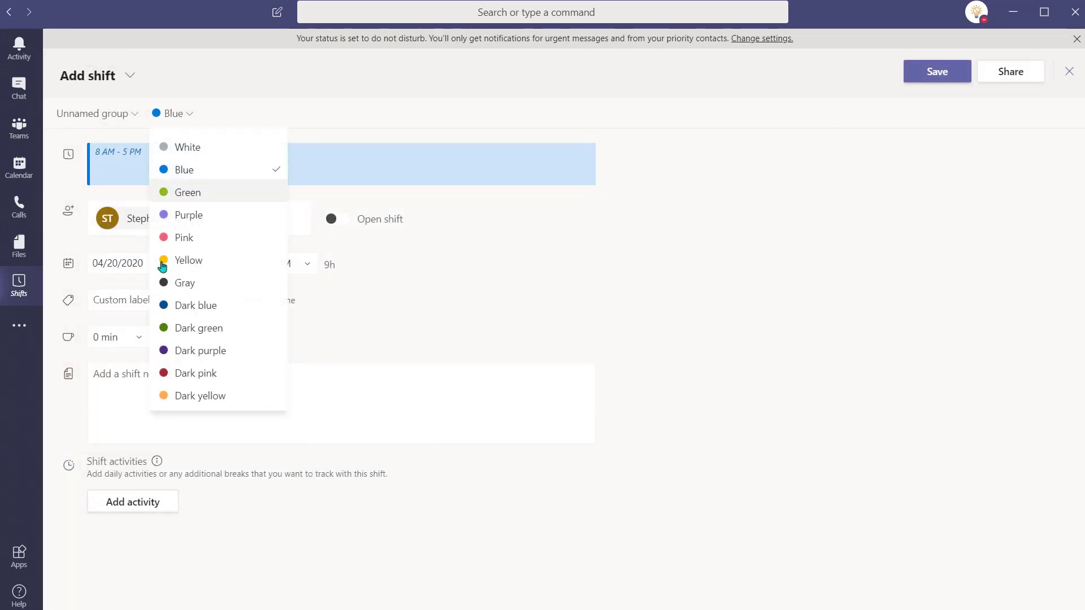
click(186, 394)
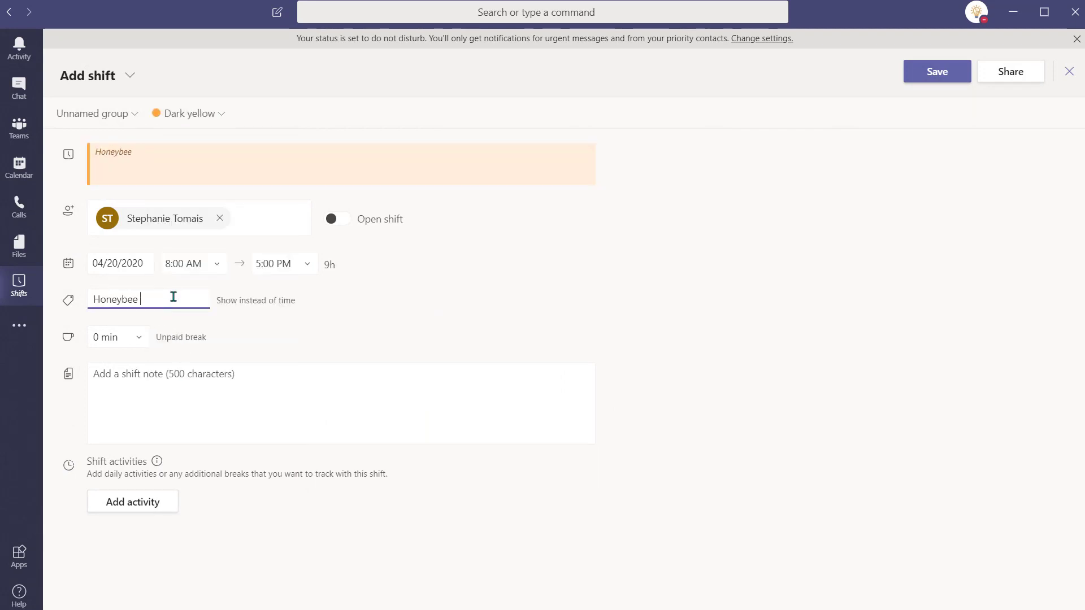
click(184, 384)
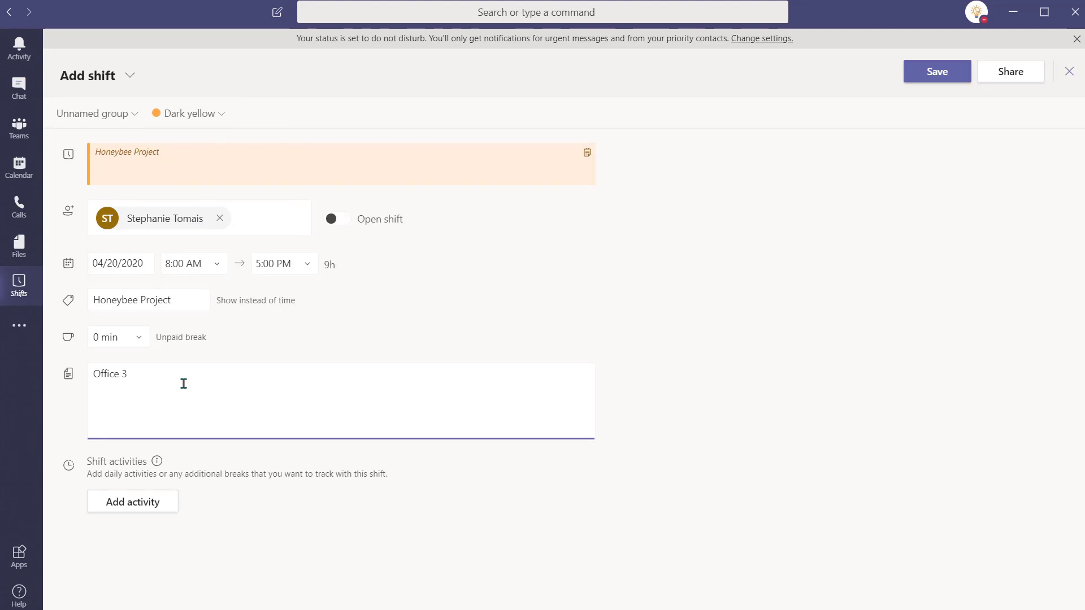
key(ctrl+v)
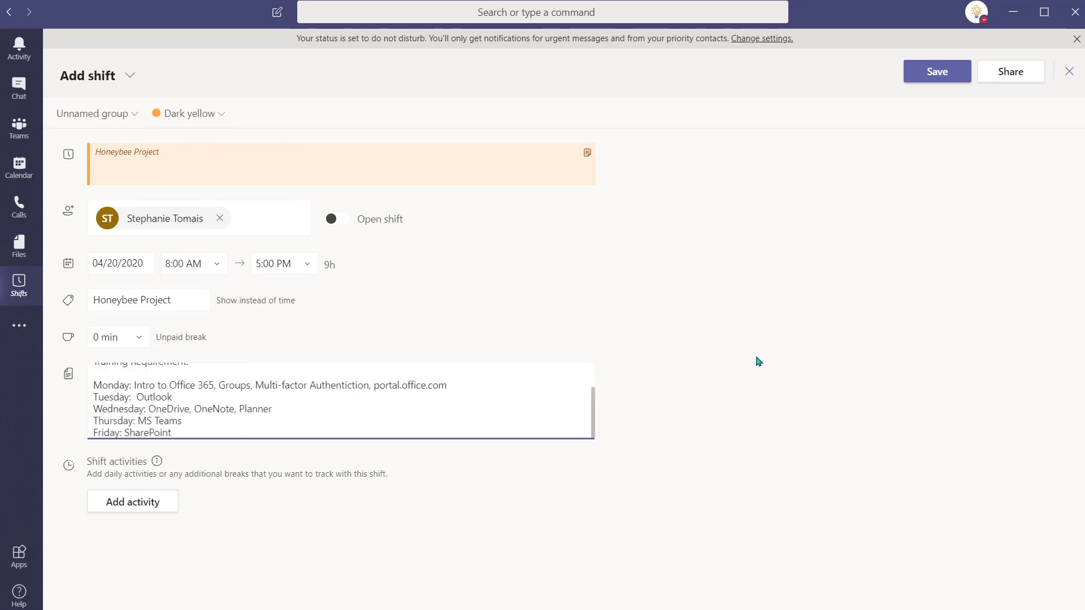
click(941, 78)
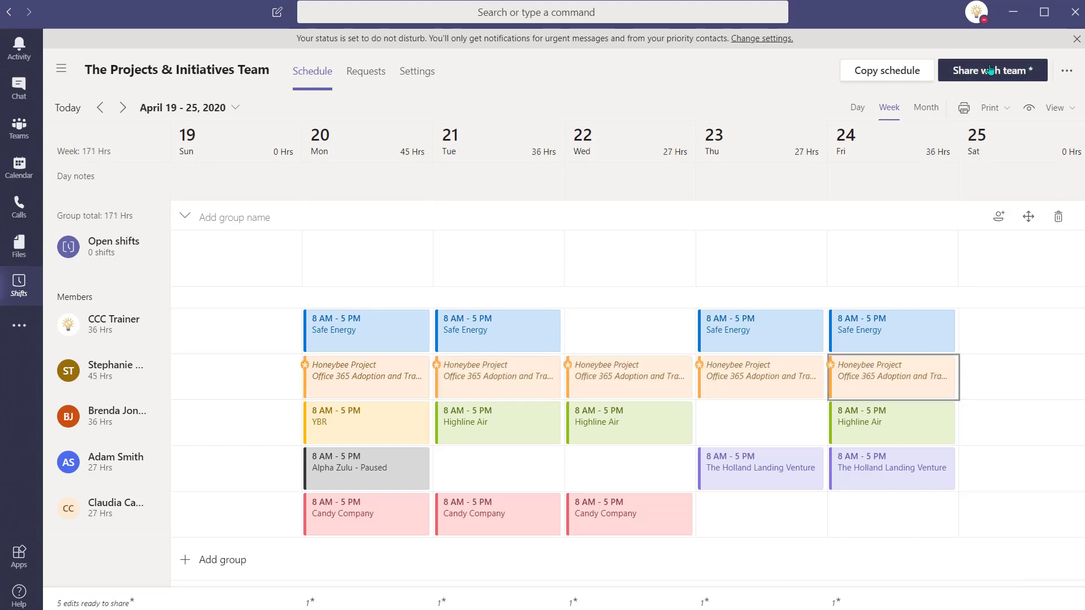
Step: Share the updated Honeybee Project schedule with the team
click(990, 70)
click(737, 507)
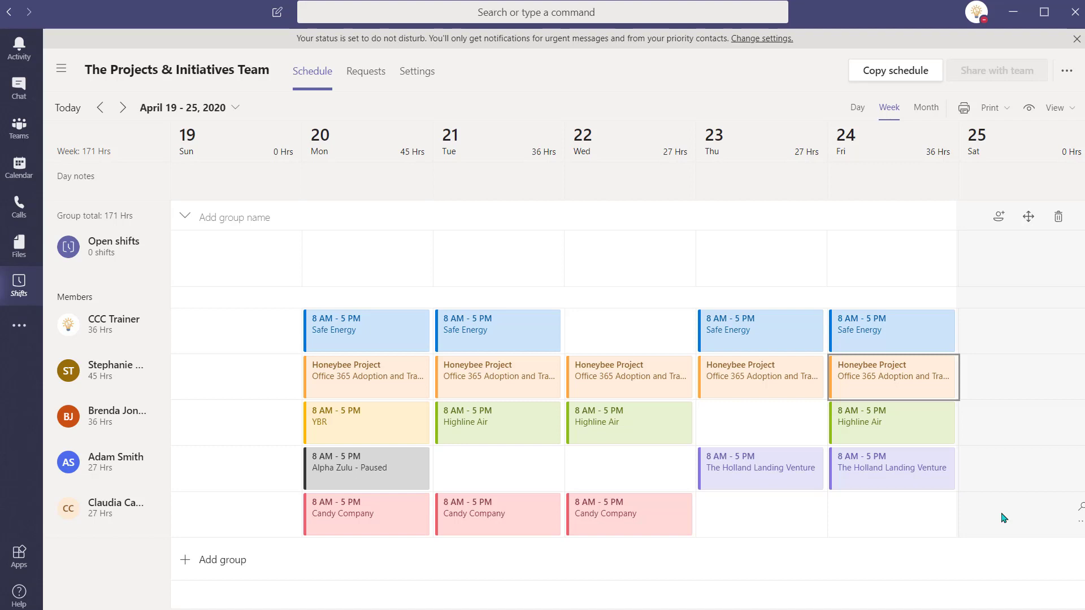
key(alt+Tab)
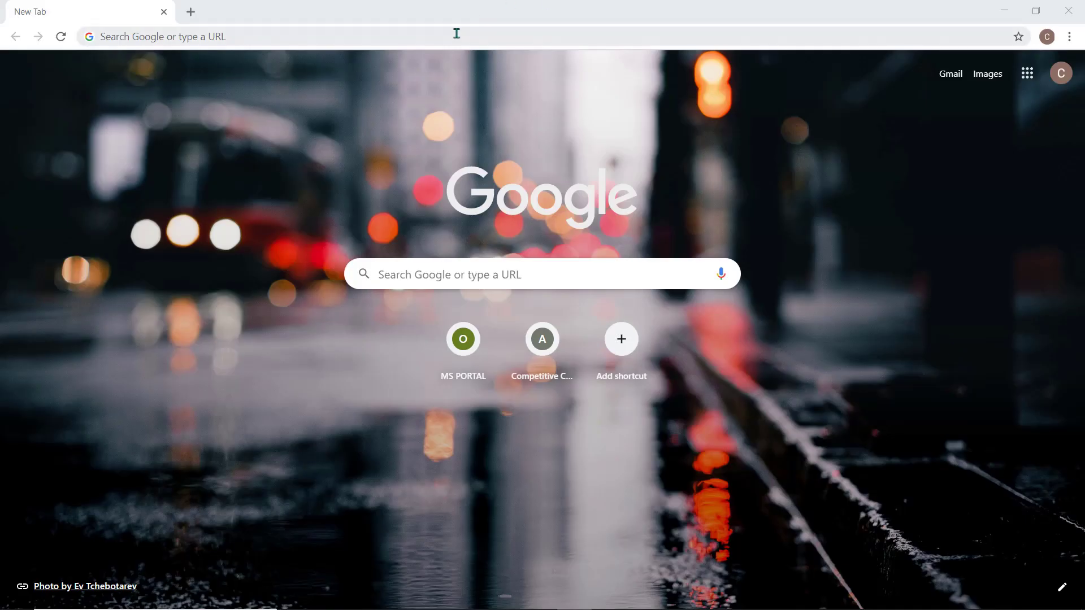
Step: Sign in to portal.office.com with the work account and launch Microsoft Stream
click(456, 34)
text(portal.o)
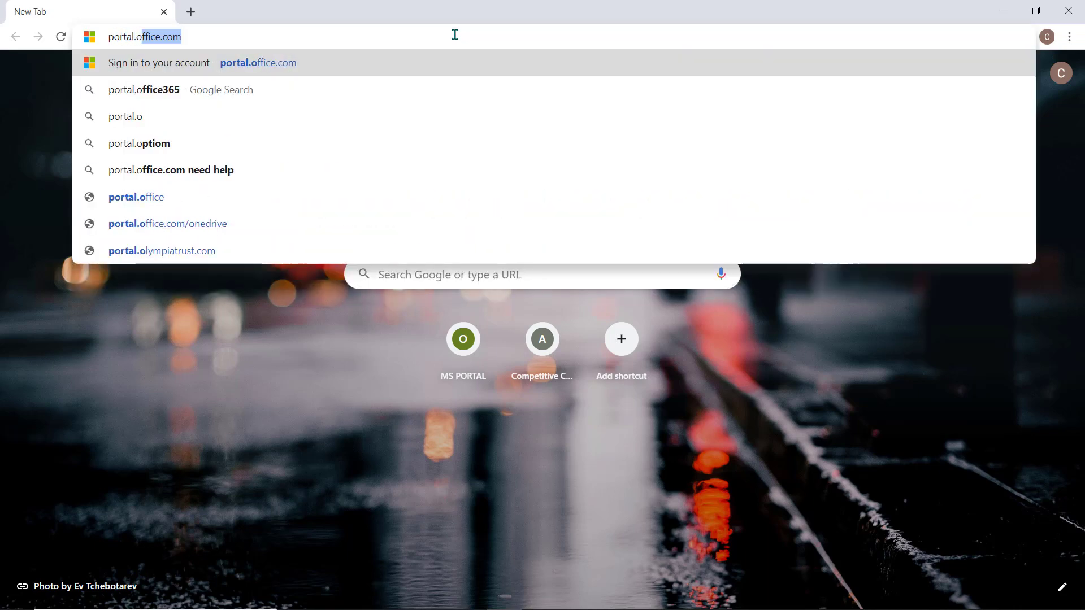
text(ffice.com)
key(Return)
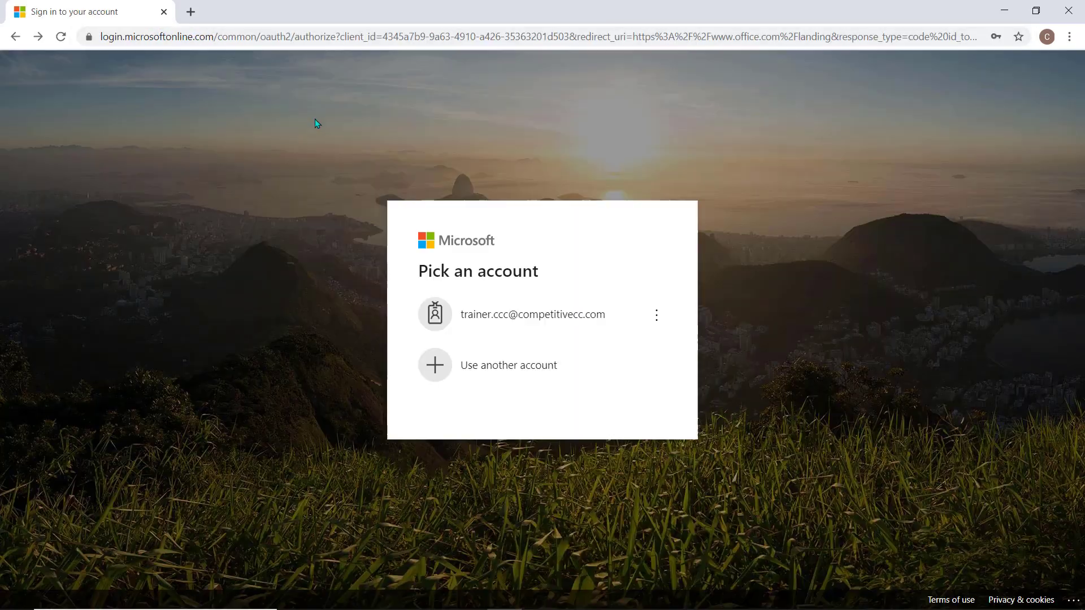
click(549, 315)
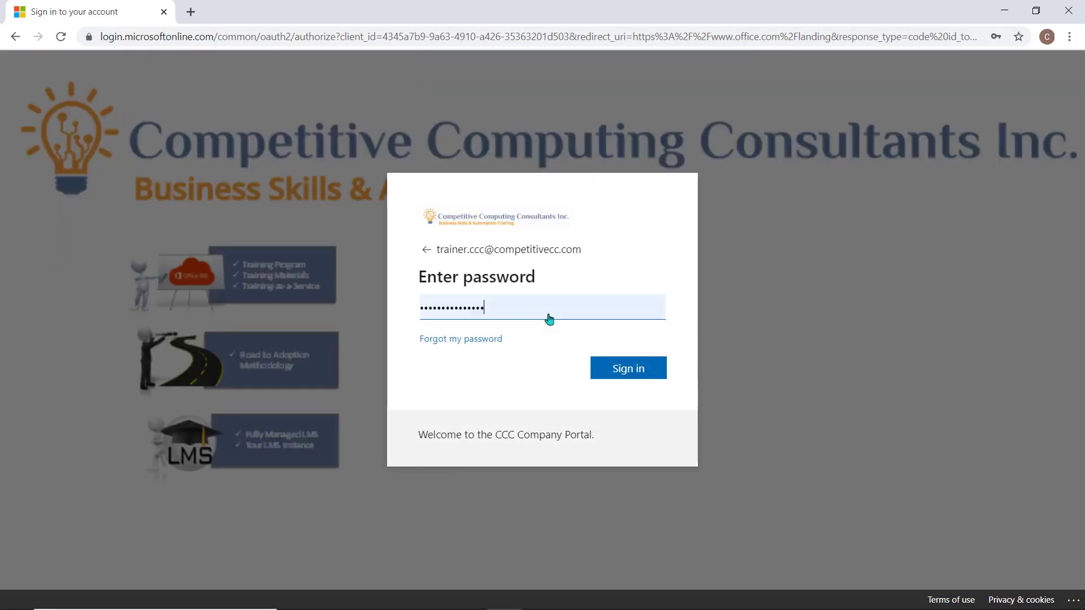
click(638, 371)
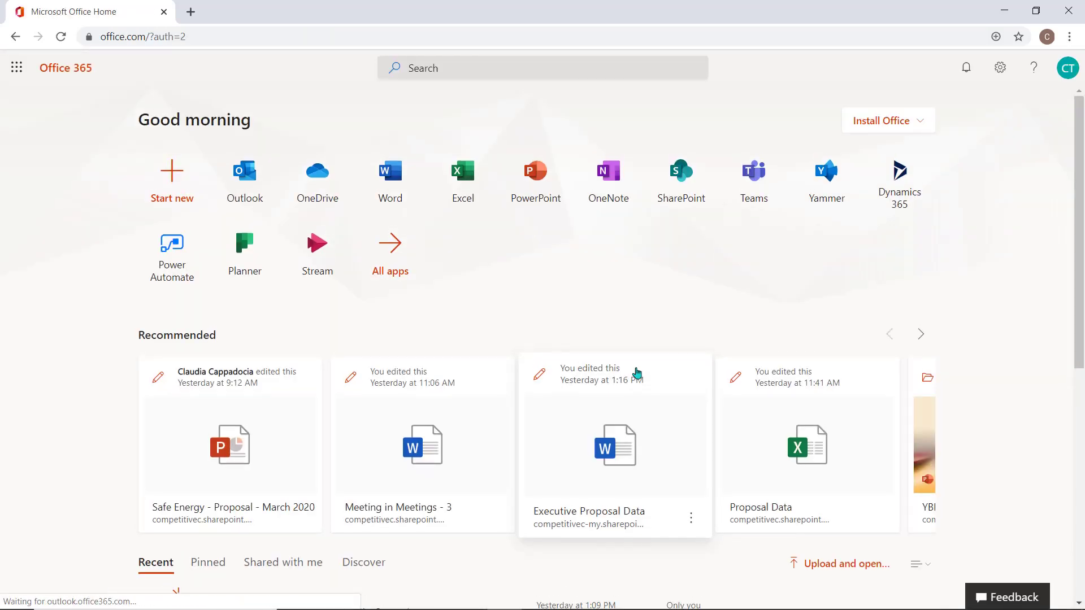
click(317, 260)
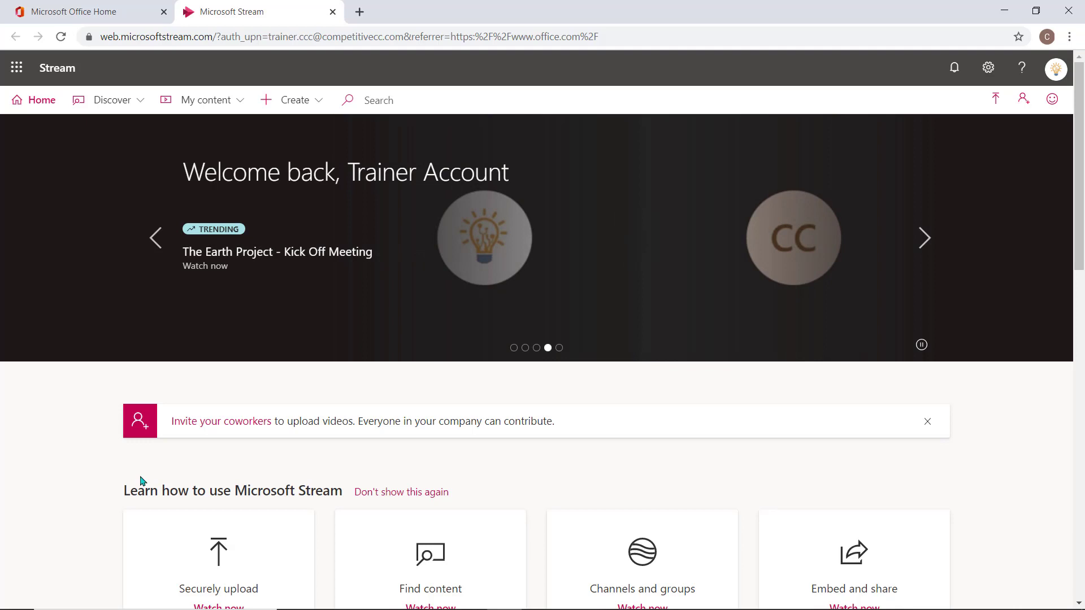
Step: Trim the opening minutes off the latest Meetings recording and save it at 17:28
click(240, 105)
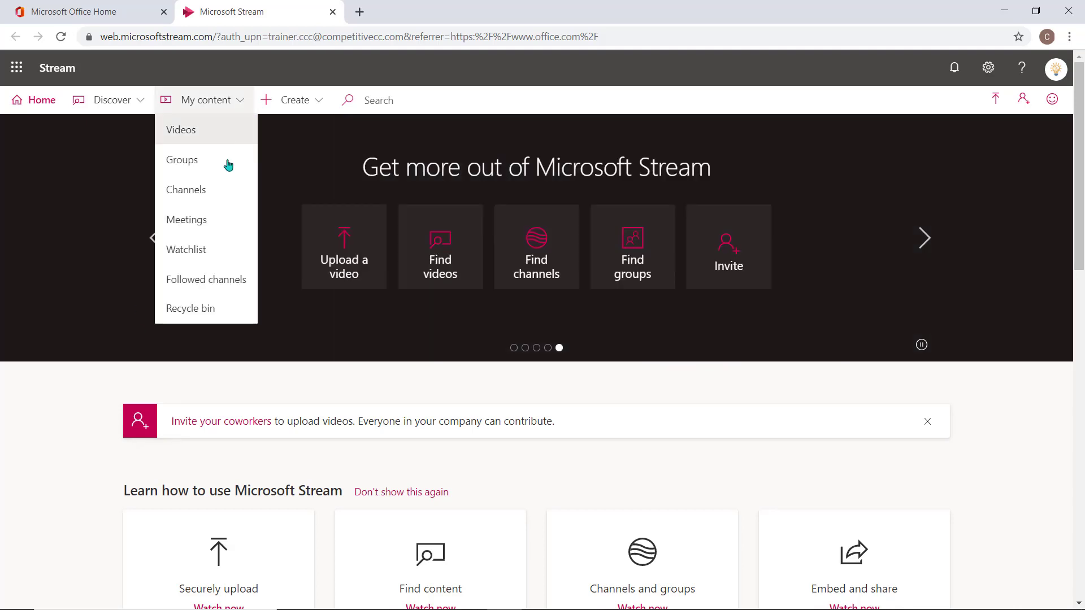
click(225, 221)
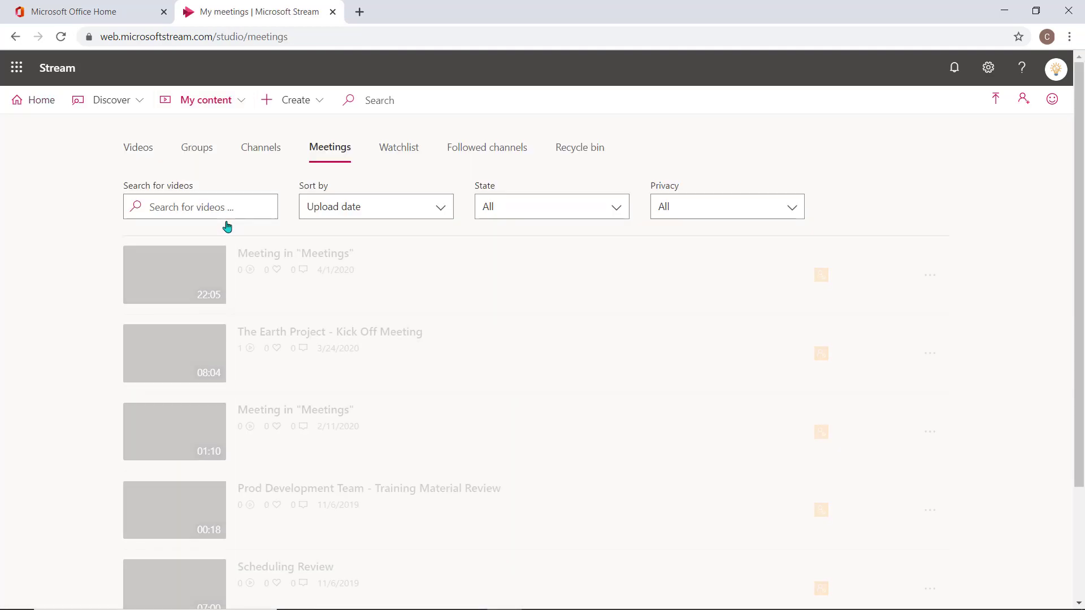
click(318, 257)
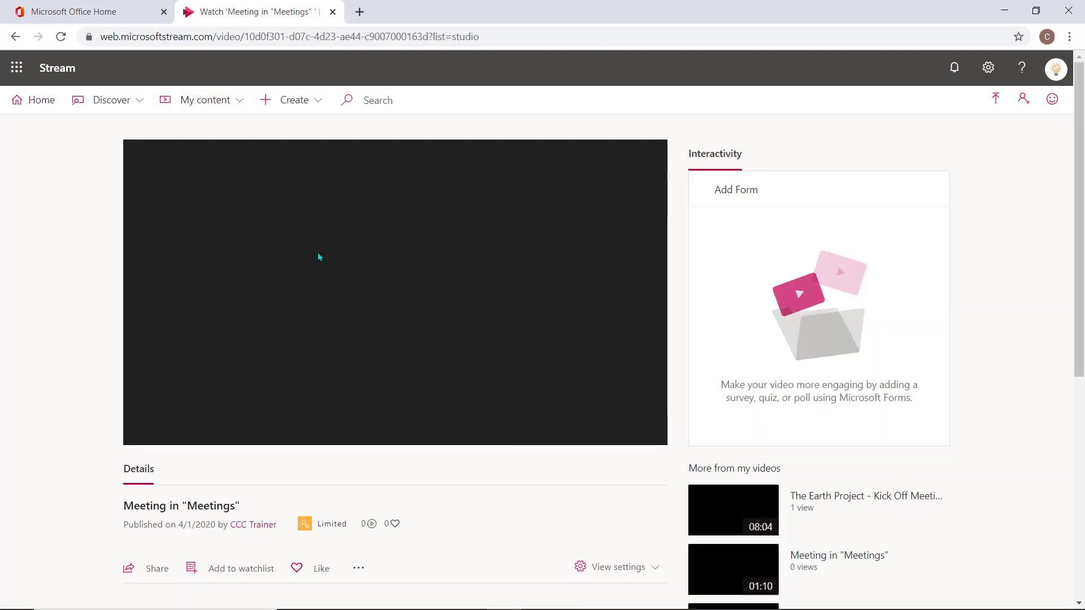
click(360, 571)
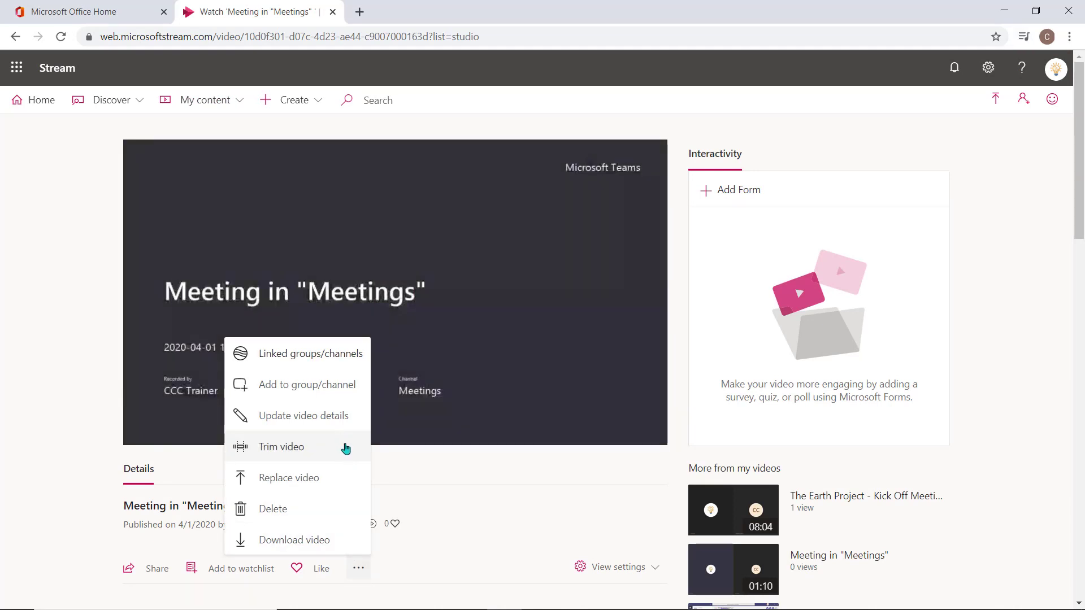
click(281, 447)
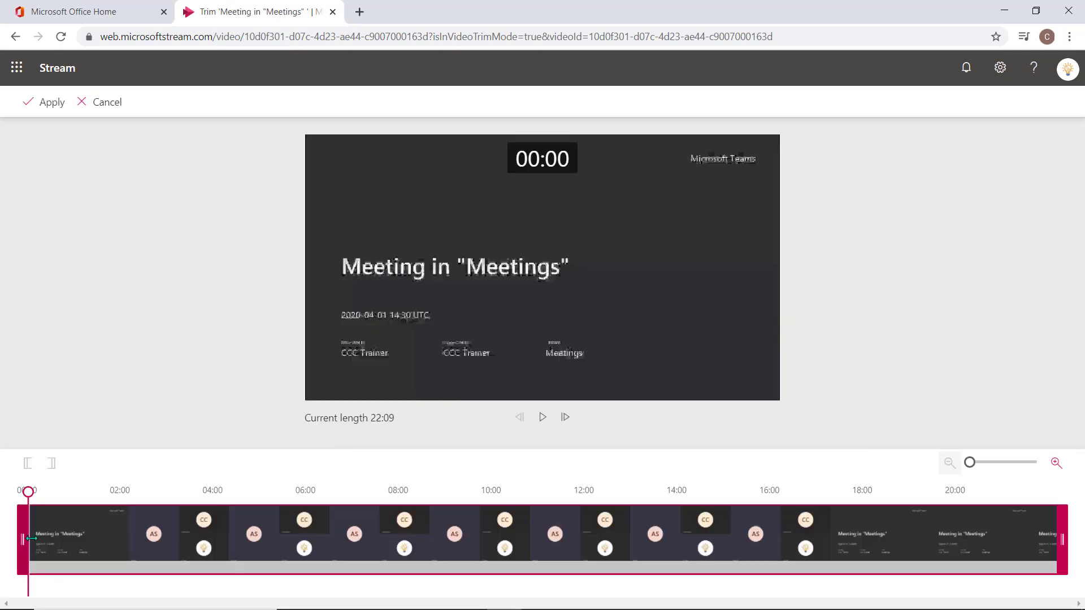
drag(31, 534, 253, 530)
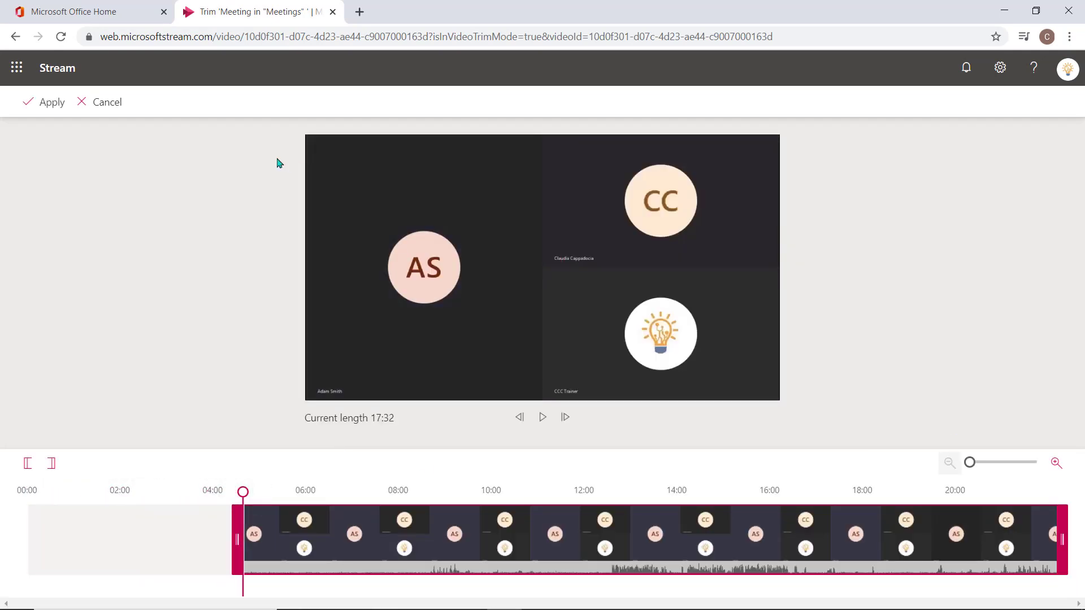
click(36, 115)
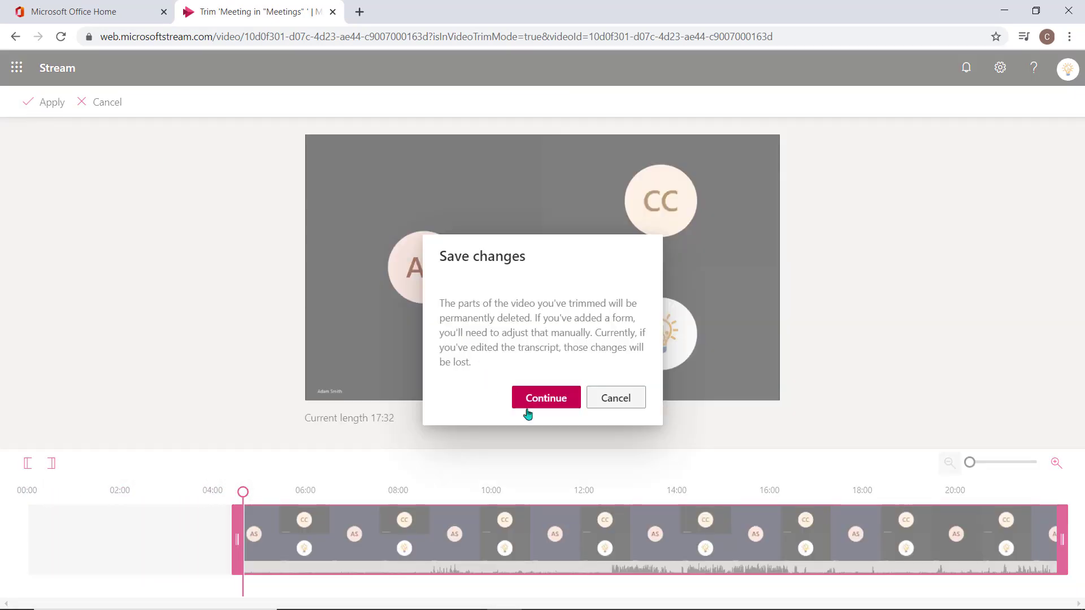
click(539, 398)
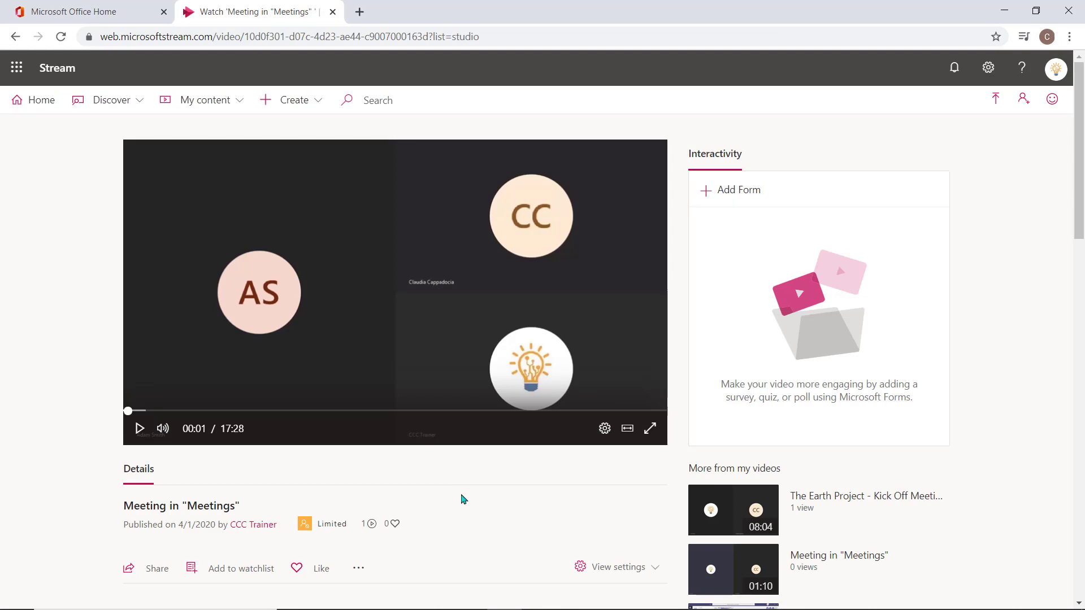
Step: Update the video details to English language with autogenerated captions and apply
click(359, 569)
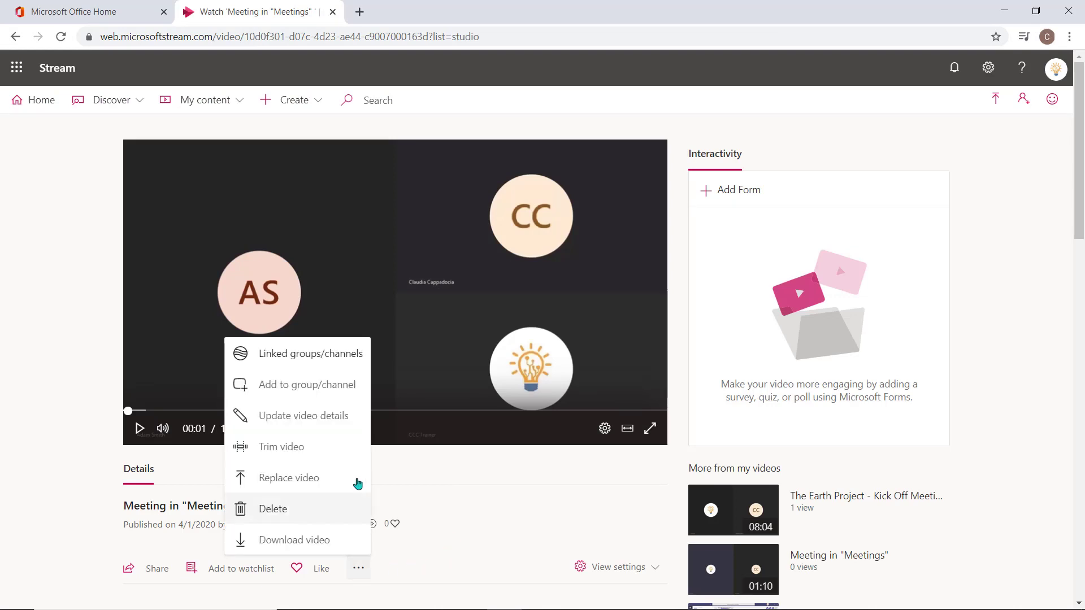
click(341, 427)
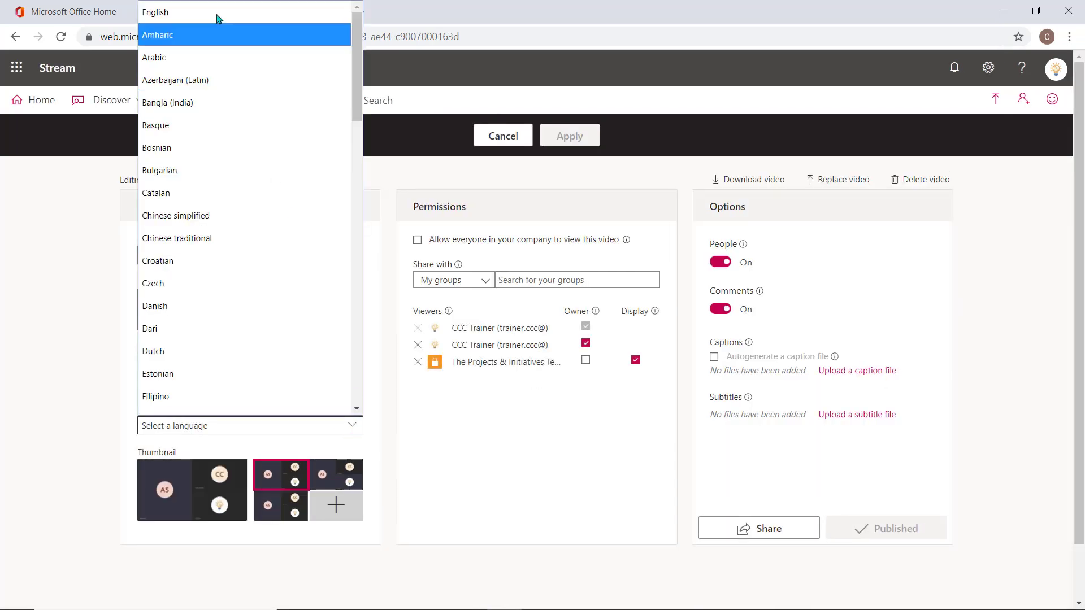
click(219, 16)
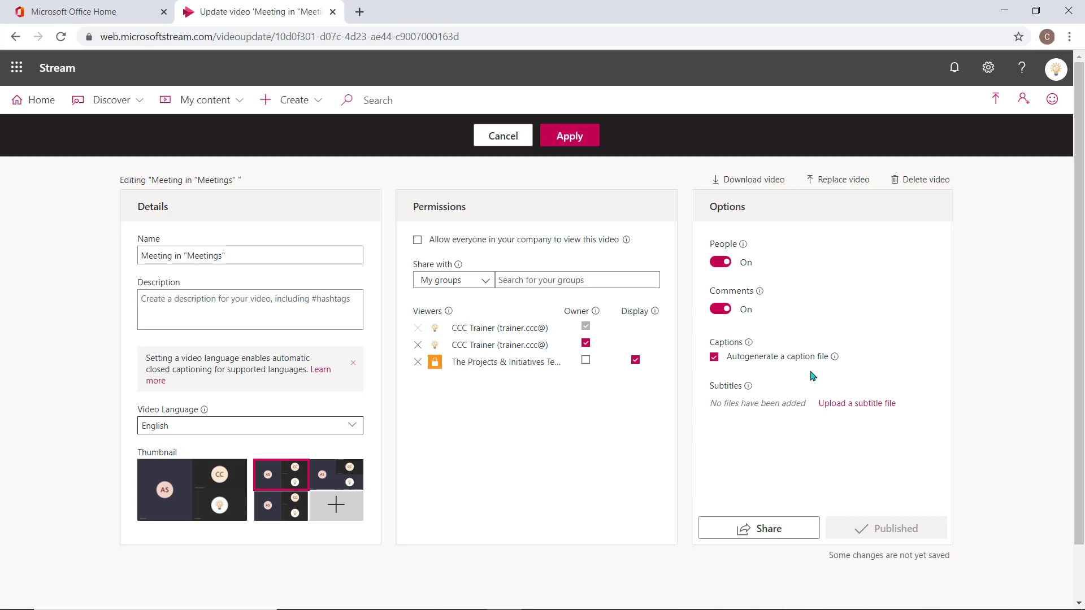
click(577, 143)
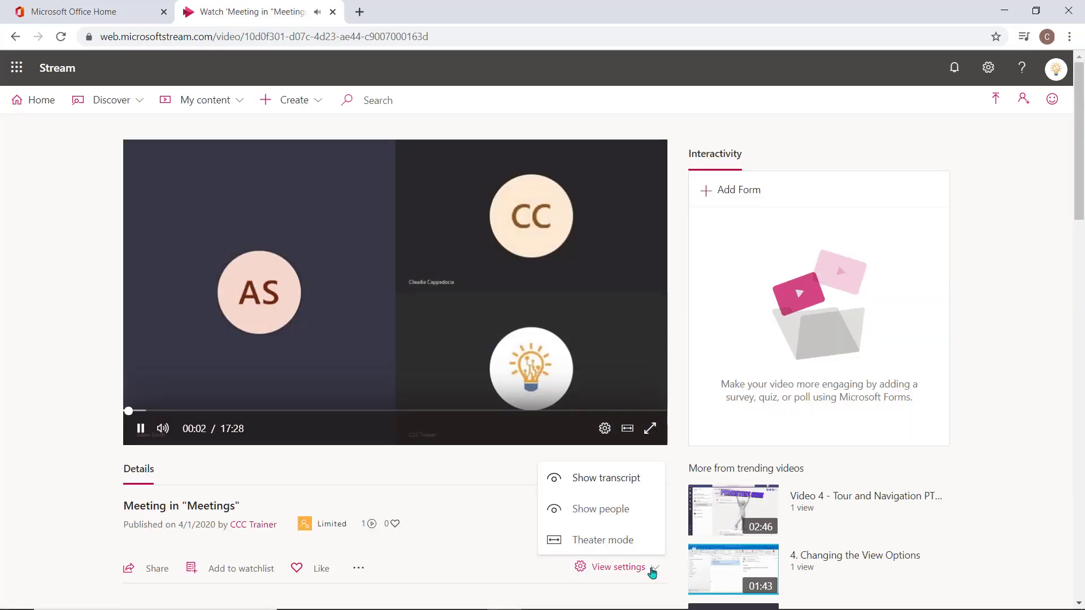
Step: Show the transcript beside the player, scroll through it, and bring up the Share options
click(646, 485)
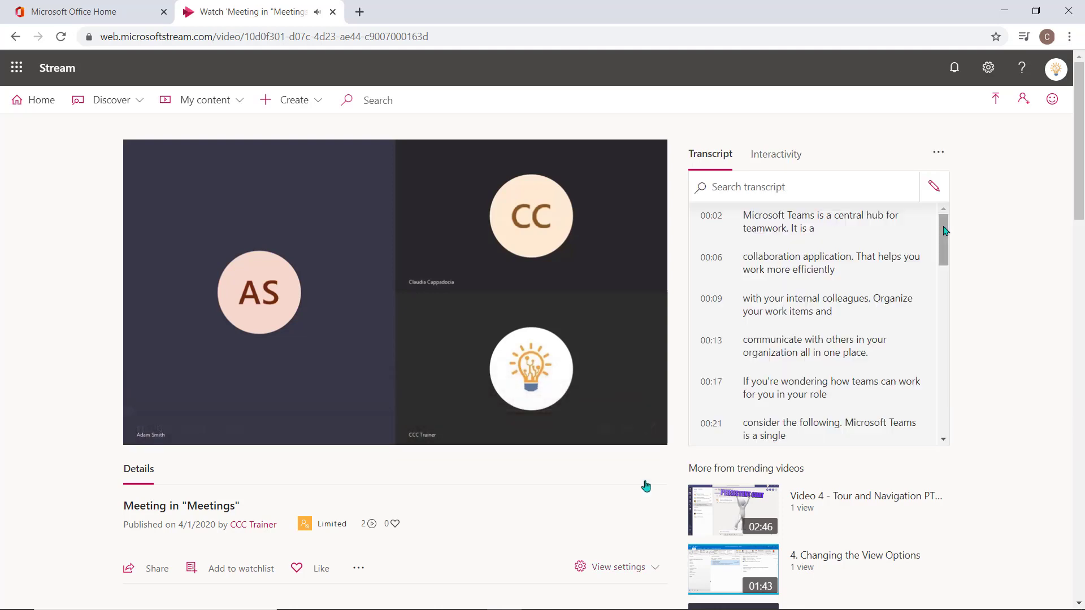
drag(946, 231, 956, 300)
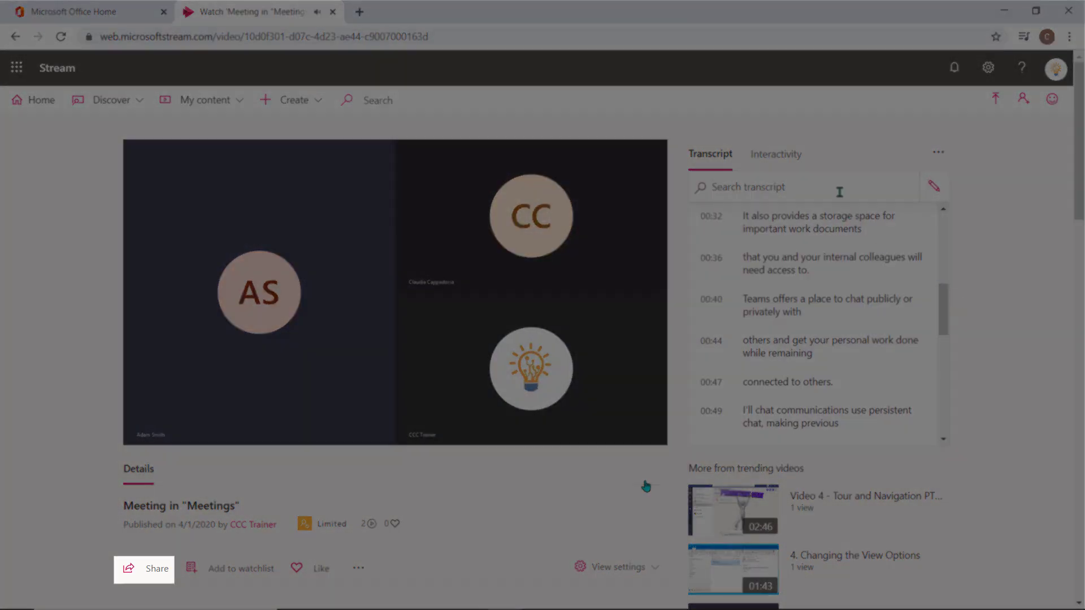
click(151, 570)
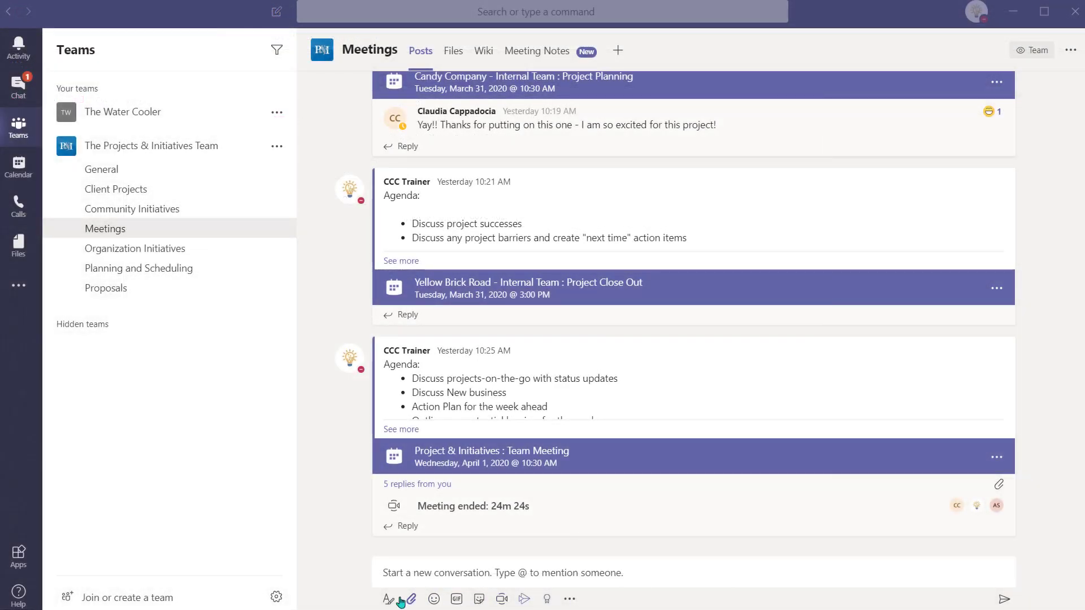
Step: Draft a Meetings-channel announcement with a teal banner and the 'March Meeting' headline
click(393, 599)
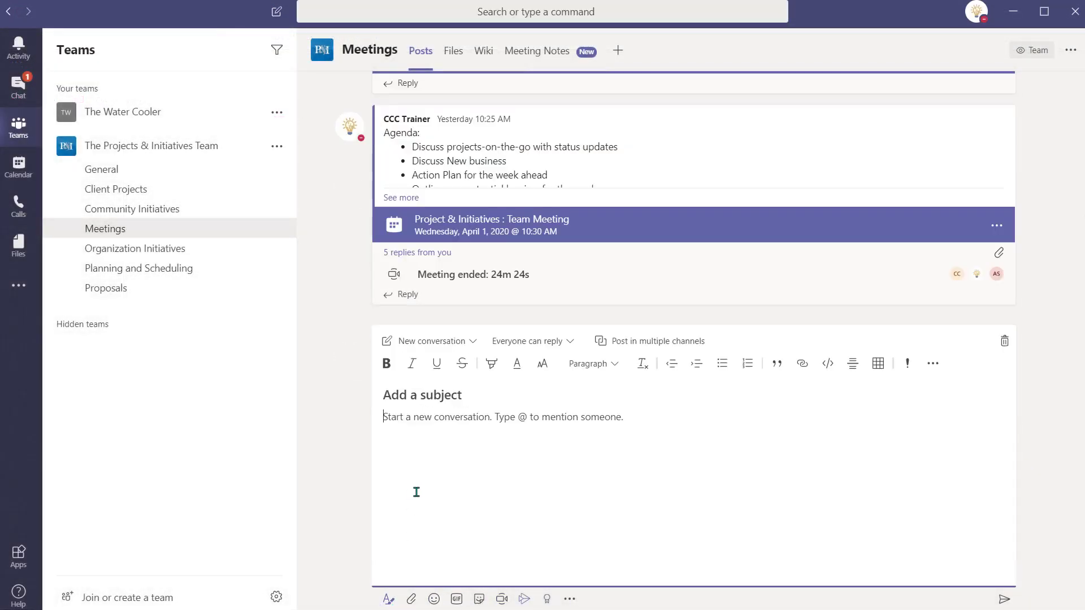
click(452, 349)
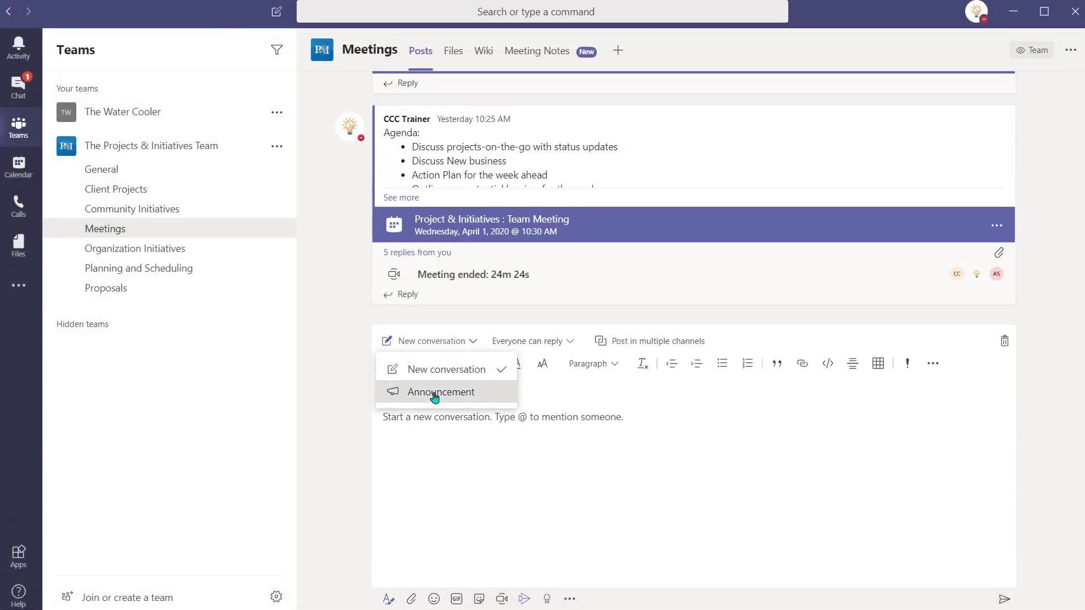
click(436, 391)
click(973, 364)
click(1022, 419)
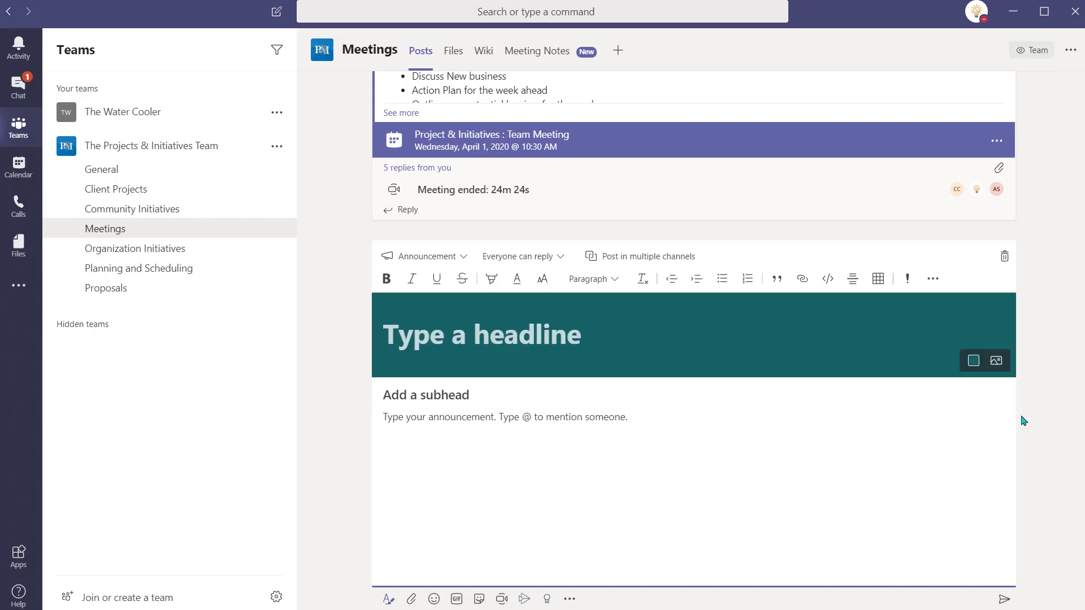
text(March Meeting)
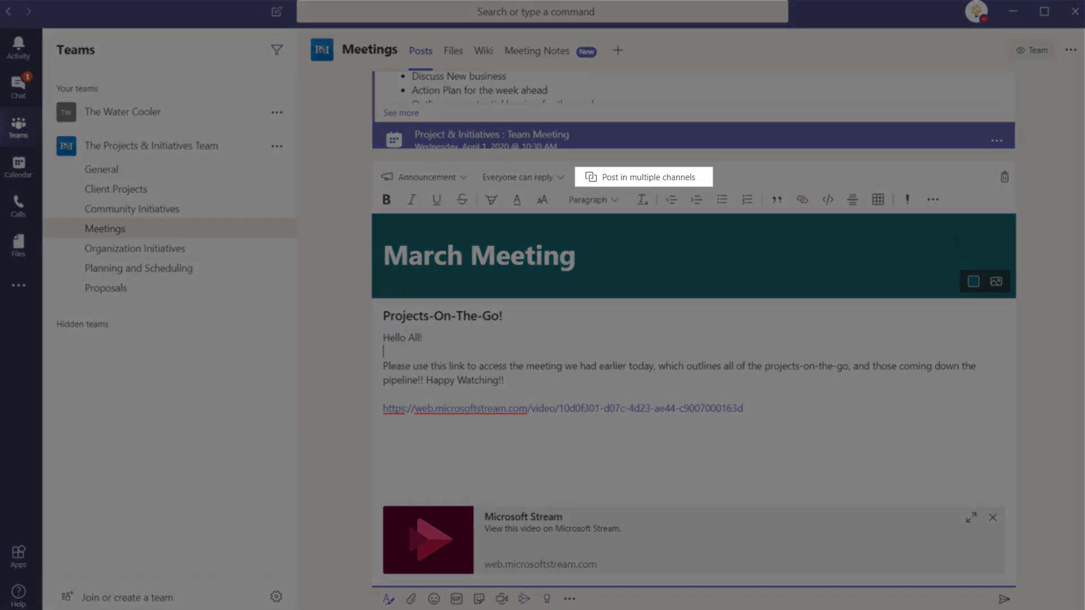
Step: Post it to six Meetings channels, including Executive Assistants, Marketing Team, Earth and Water Project
click(645, 180)
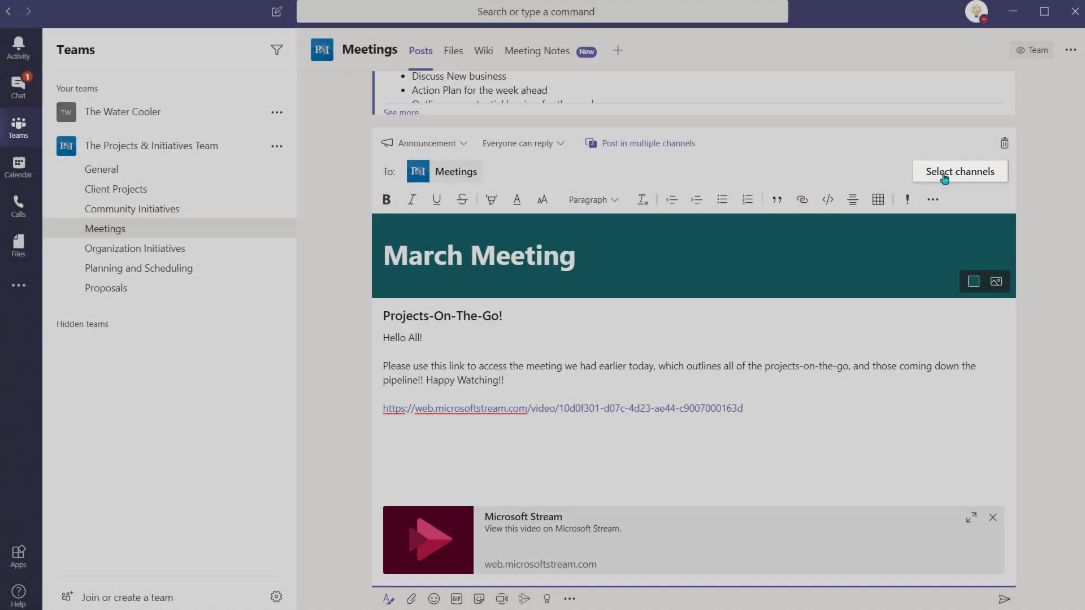
click(959, 172)
click(421, 390)
scroll(535, 409, down, 3)
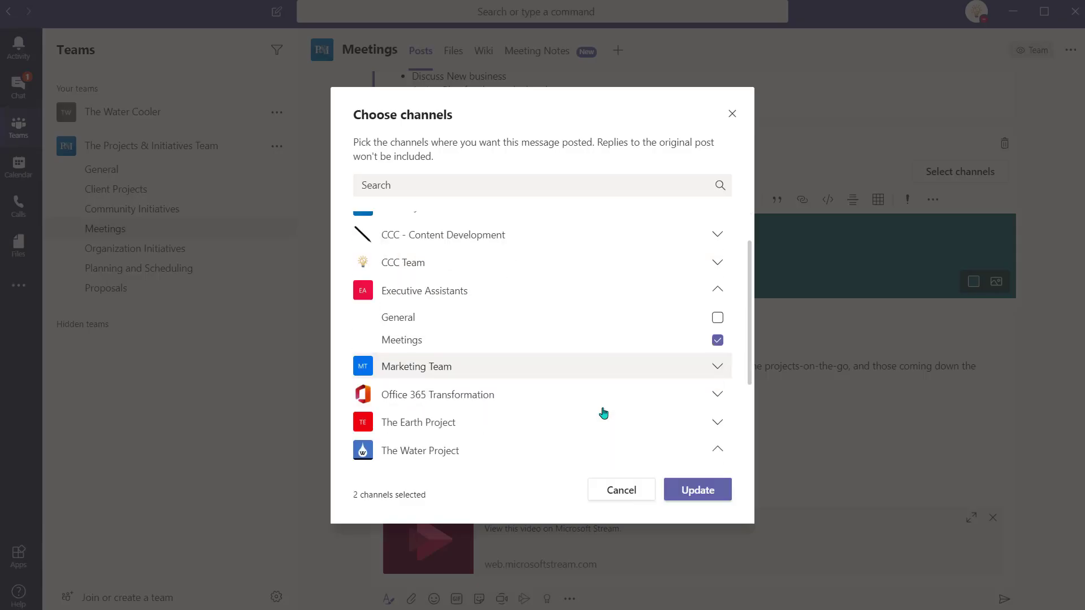
click(717, 273)
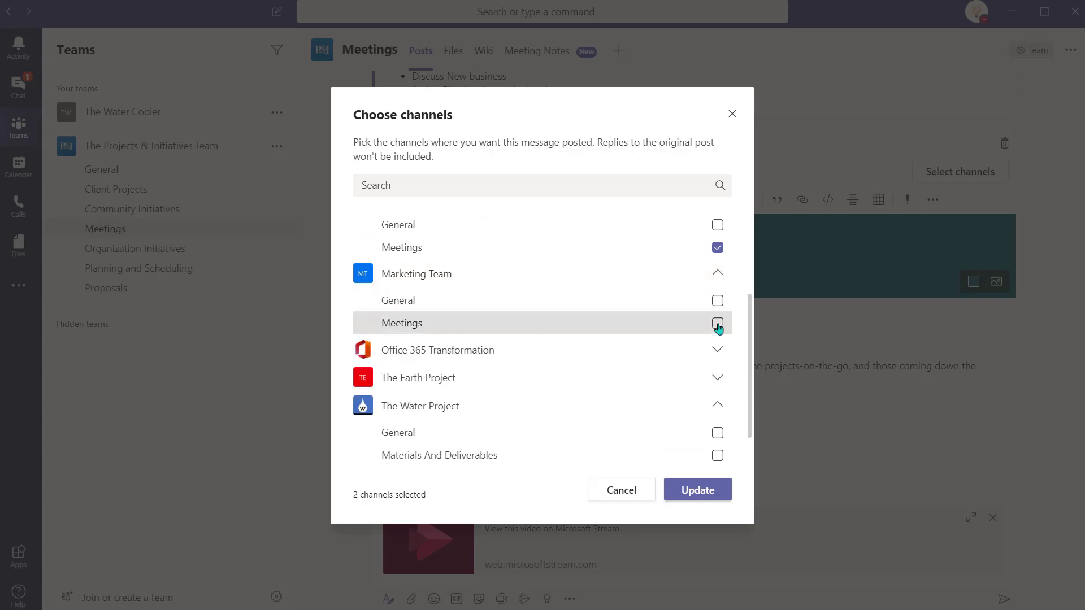
click(717, 323)
click(717, 379)
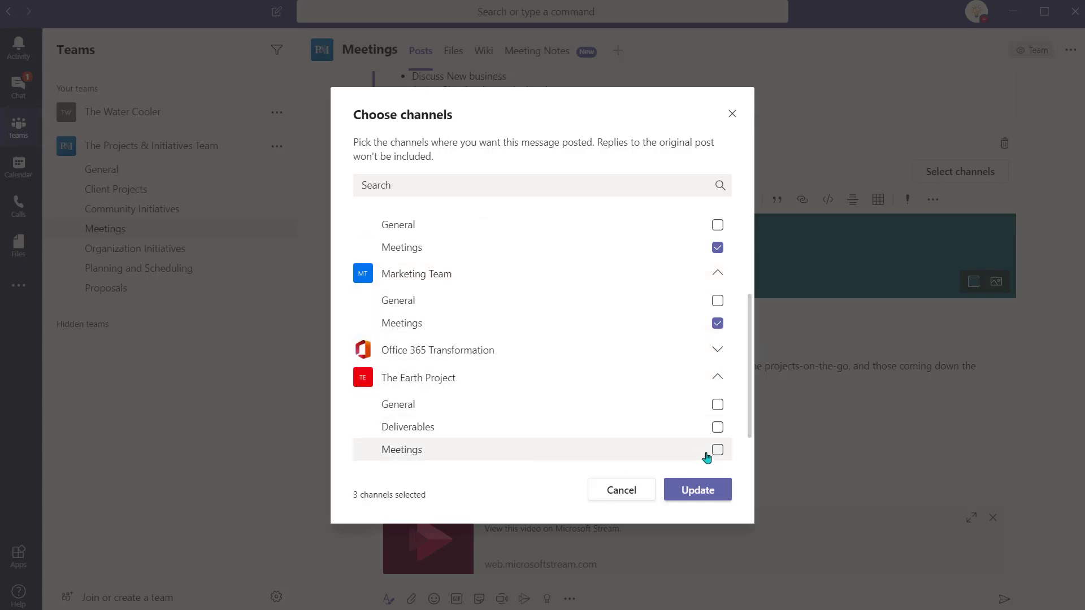
click(717, 450)
scroll(720, 431, down, 4)
click(717, 382)
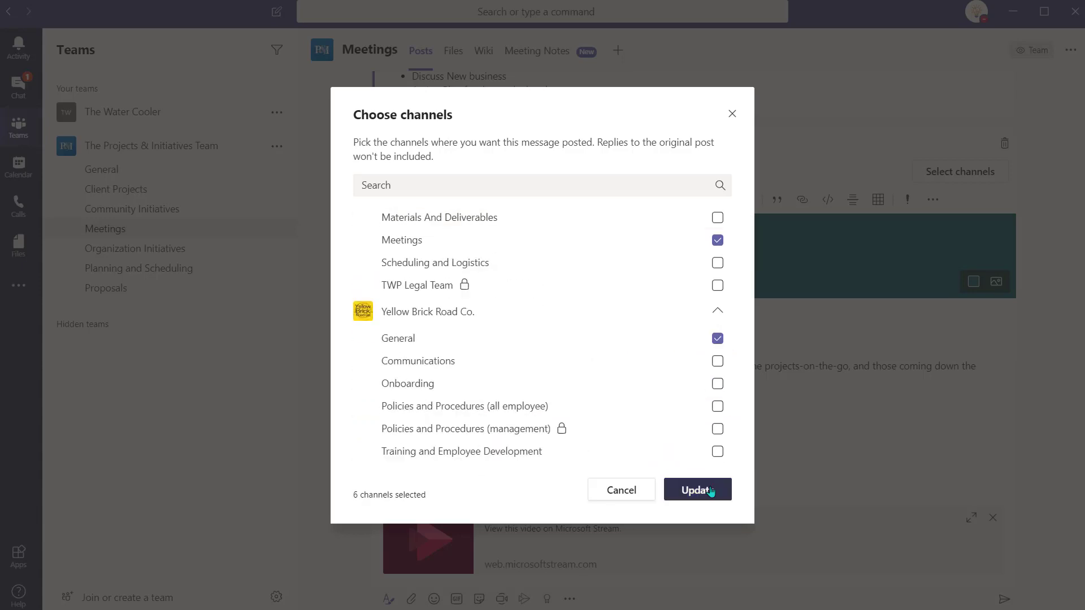
click(696, 557)
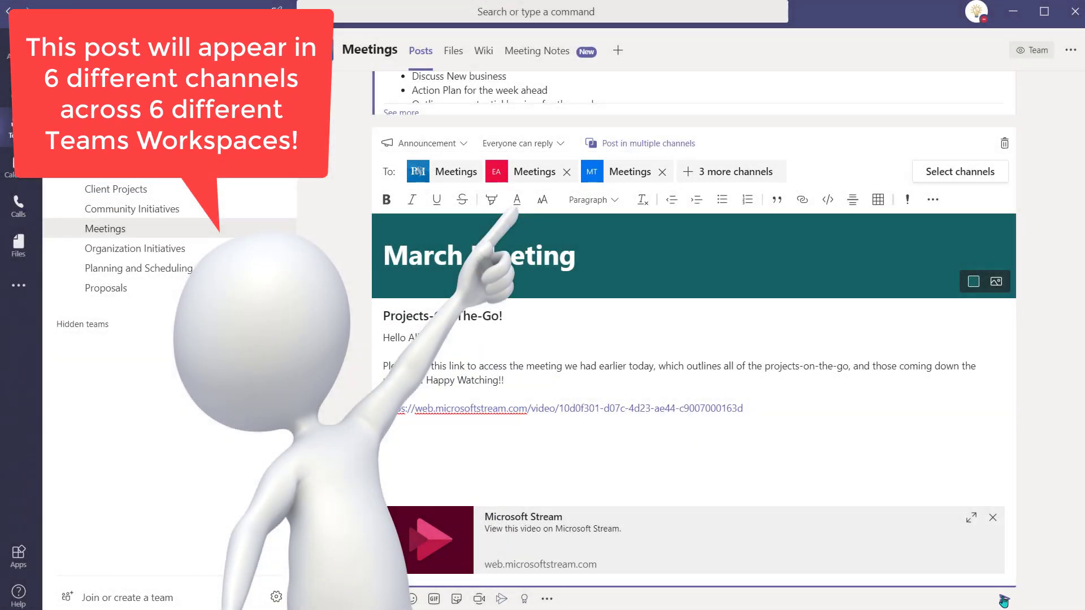
click(1004, 599)
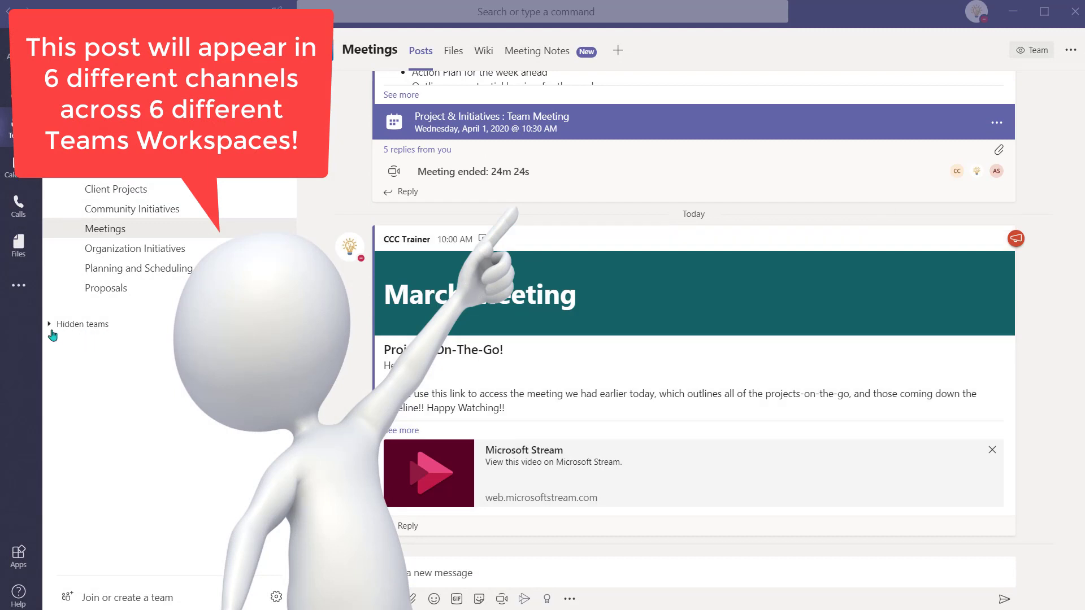
Step: Check the Executive Assistants and Marketing Team Meetings channels, then open the announcement's Stream video
click(52, 325)
click(130, 457)
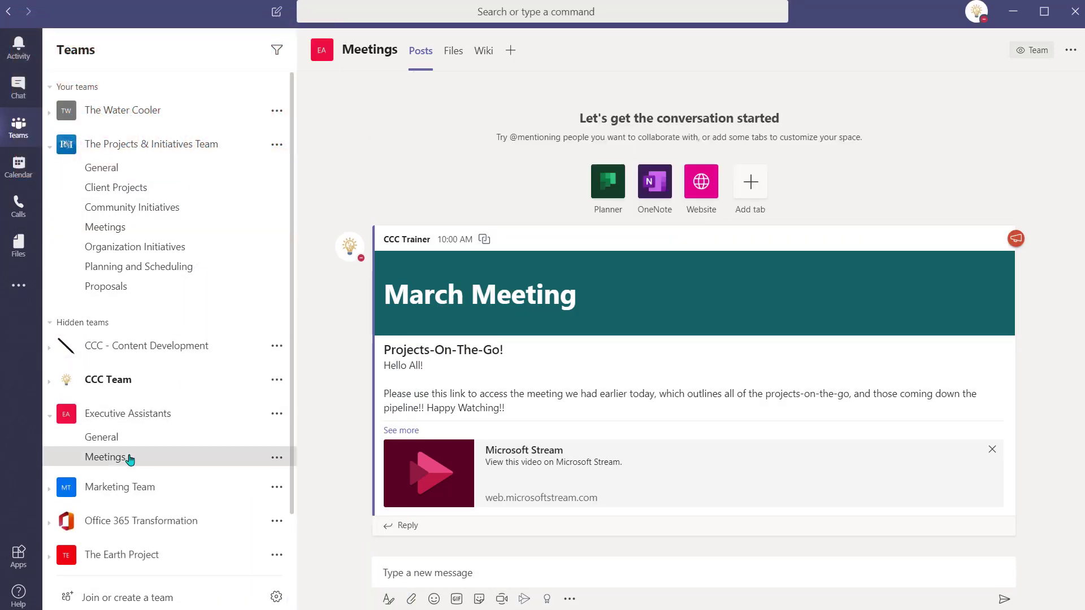
scroll(129, 456, down, 2)
click(50, 425)
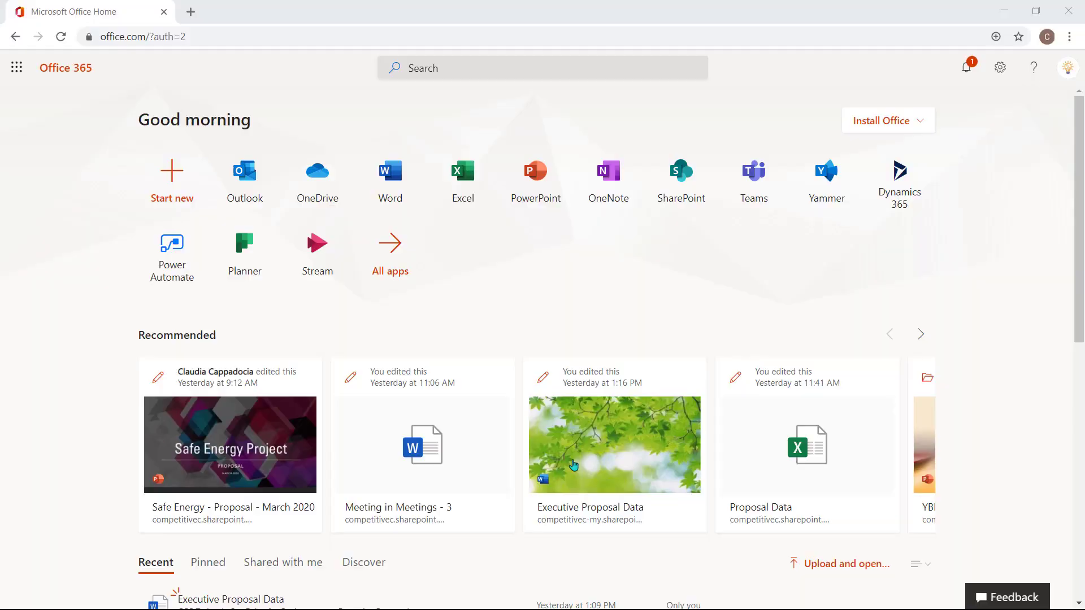
click(573, 465)
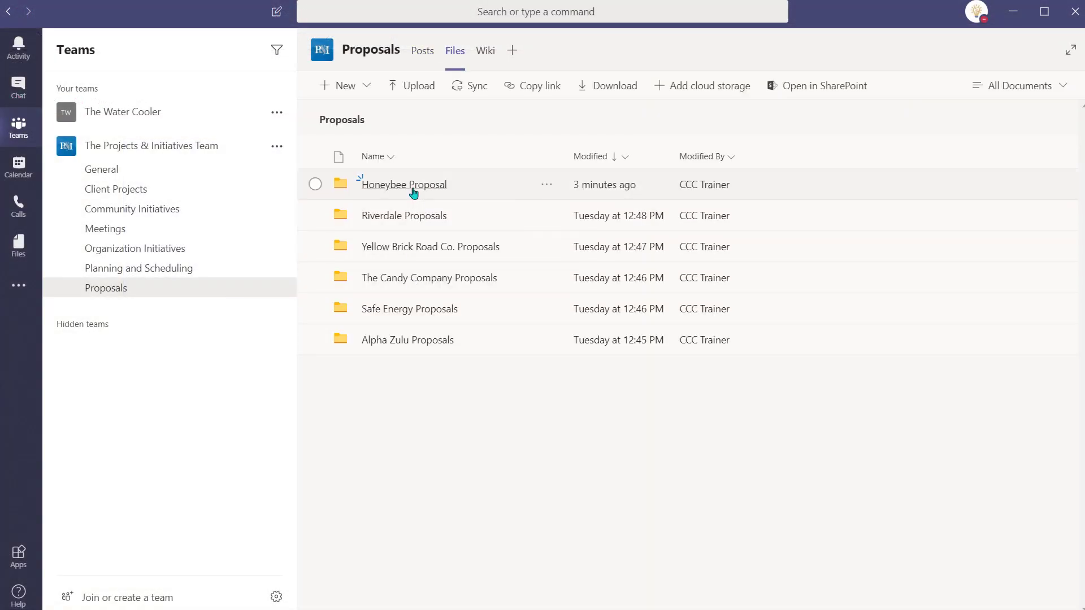
Step: Copy Honeybee Project Proposal.docx into Client Projects › Upcoming Client Projects › Honeybee Project
click(414, 193)
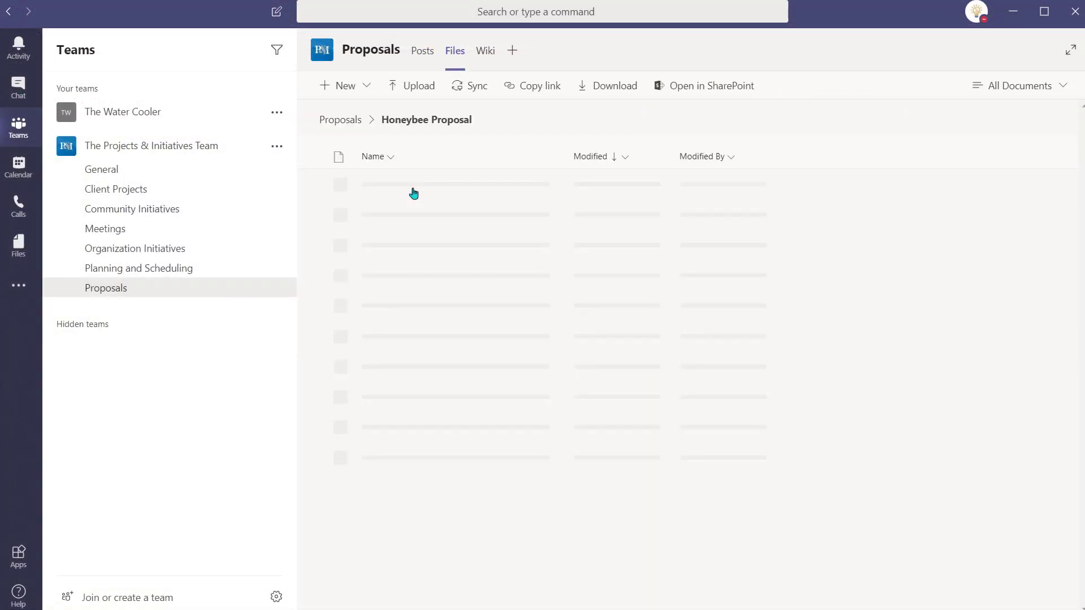
click(316, 185)
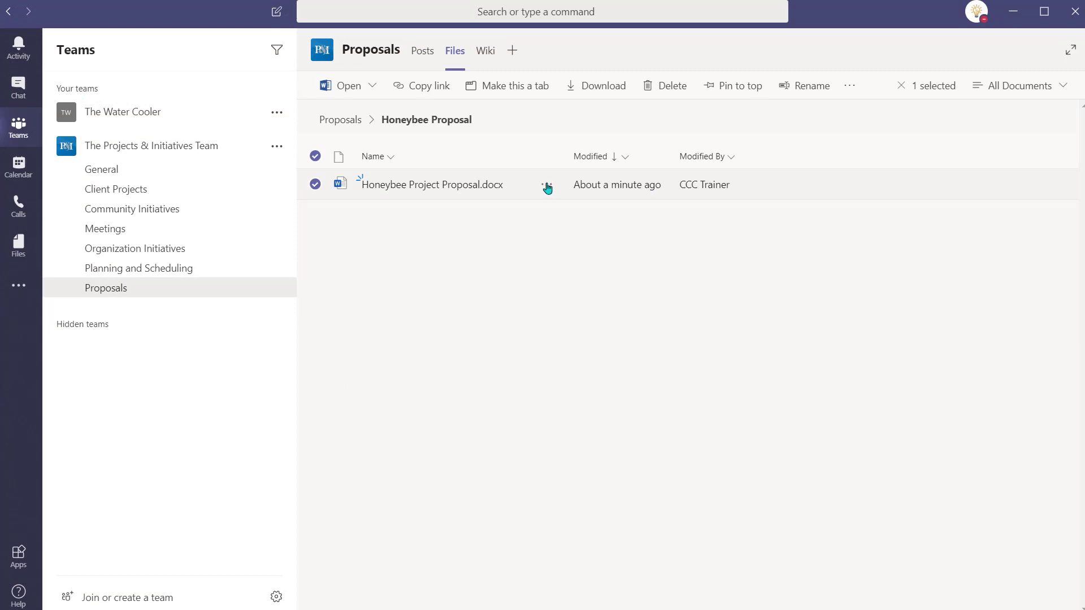
click(547, 187)
click(583, 384)
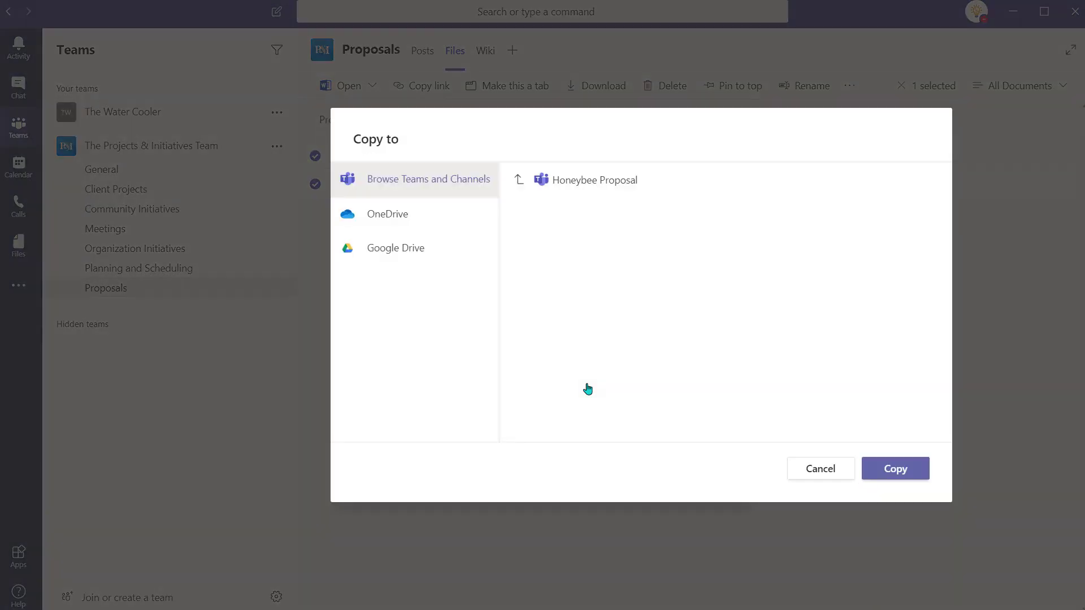
click(519, 185)
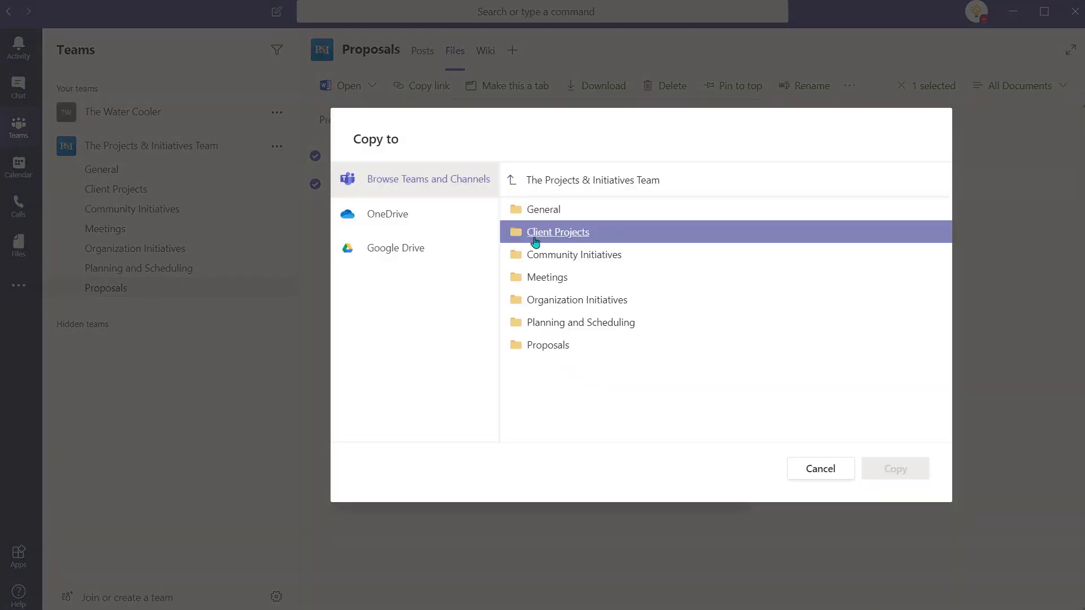
click(533, 235)
click(585, 246)
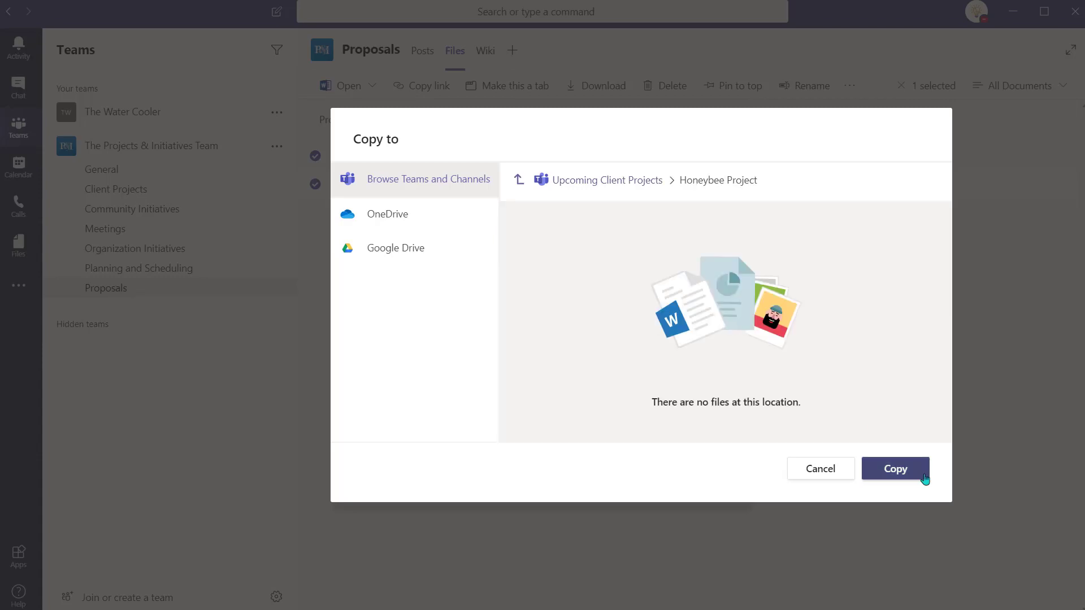
click(923, 474)
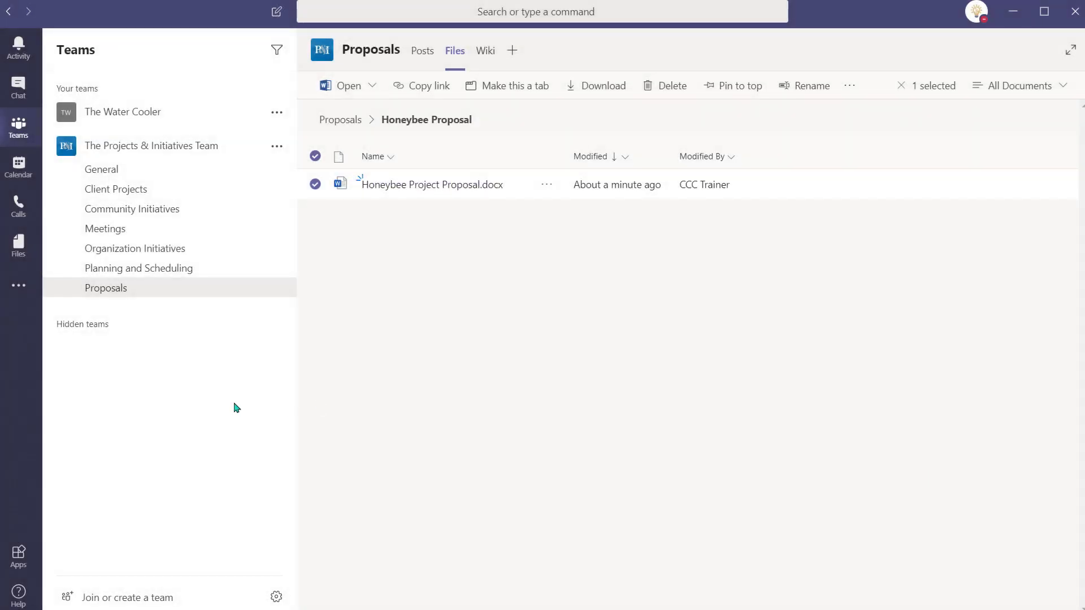
click(18, 285)
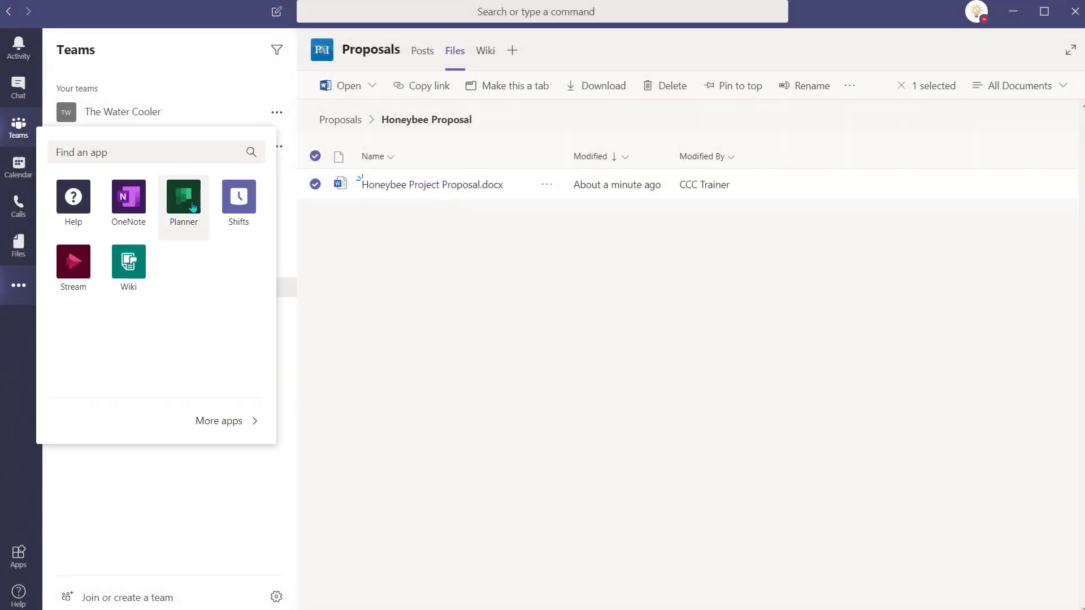
Step: In Planner, complete Connect with Vendor (JIM), Data Research for Proposal and Finalize Proposal for Executive Meeting
click(193, 207)
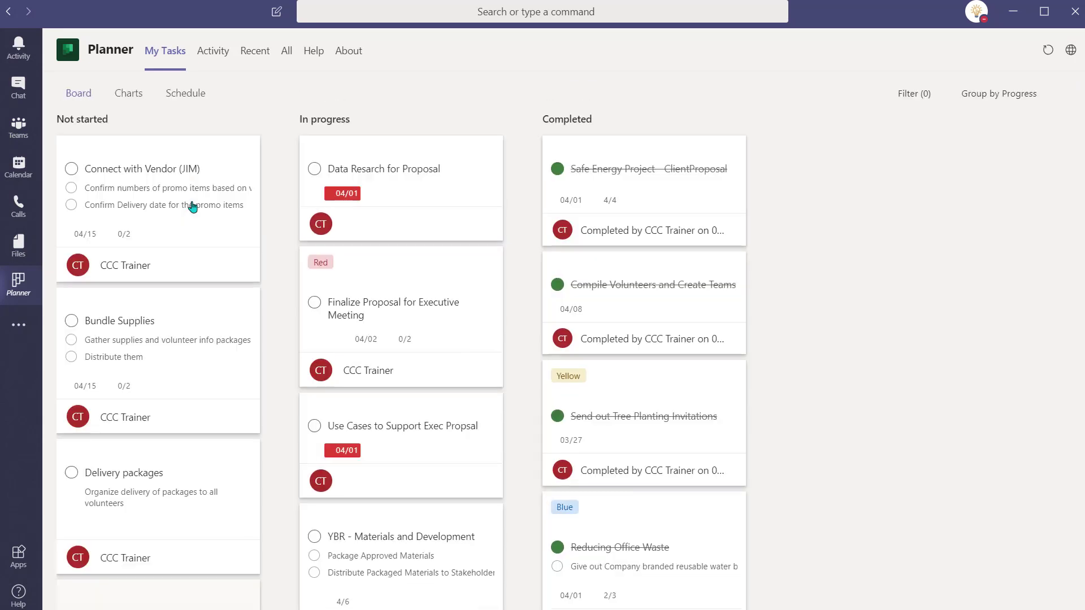
click(71, 169)
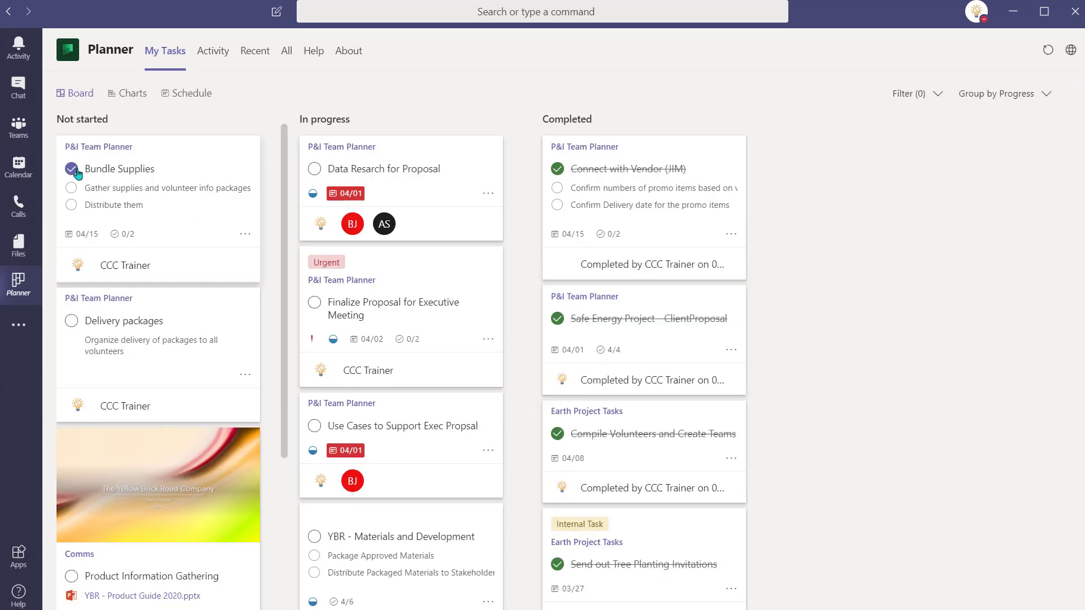
click(314, 172)
click(315, 192)
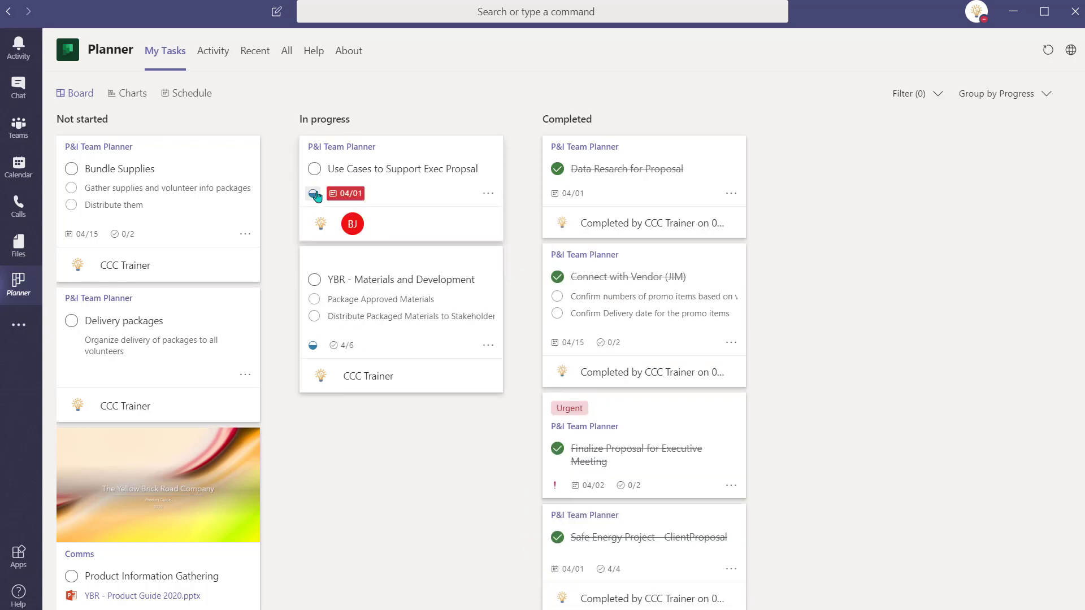
click(19, 244)
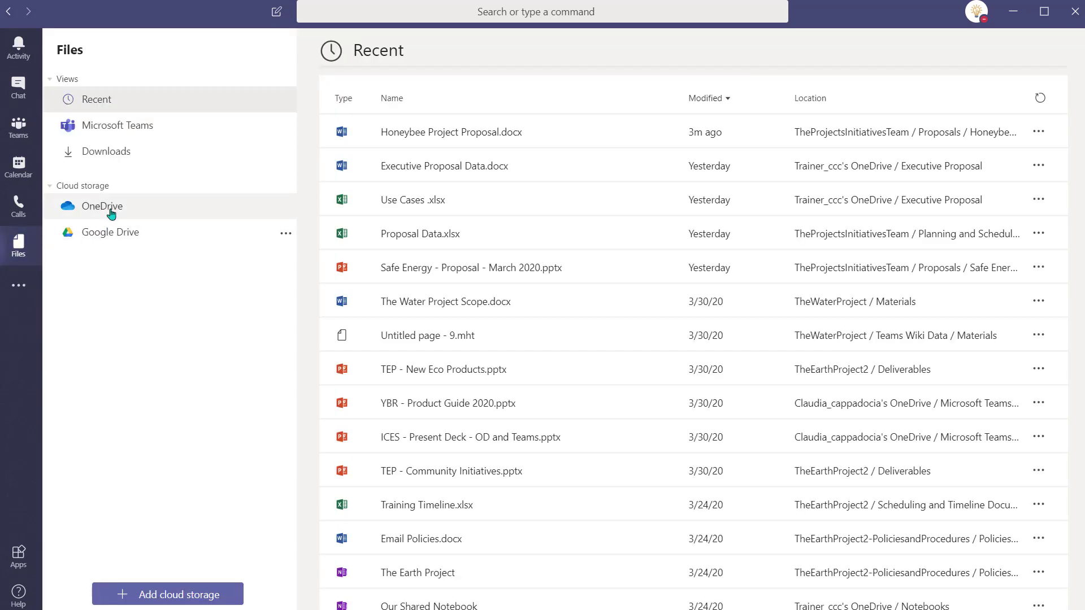
Step: Create a new PowerPoint presentation named Honeybee Project in OneDrive
click(110, 207)
click(343, 94)
click(368, 187)
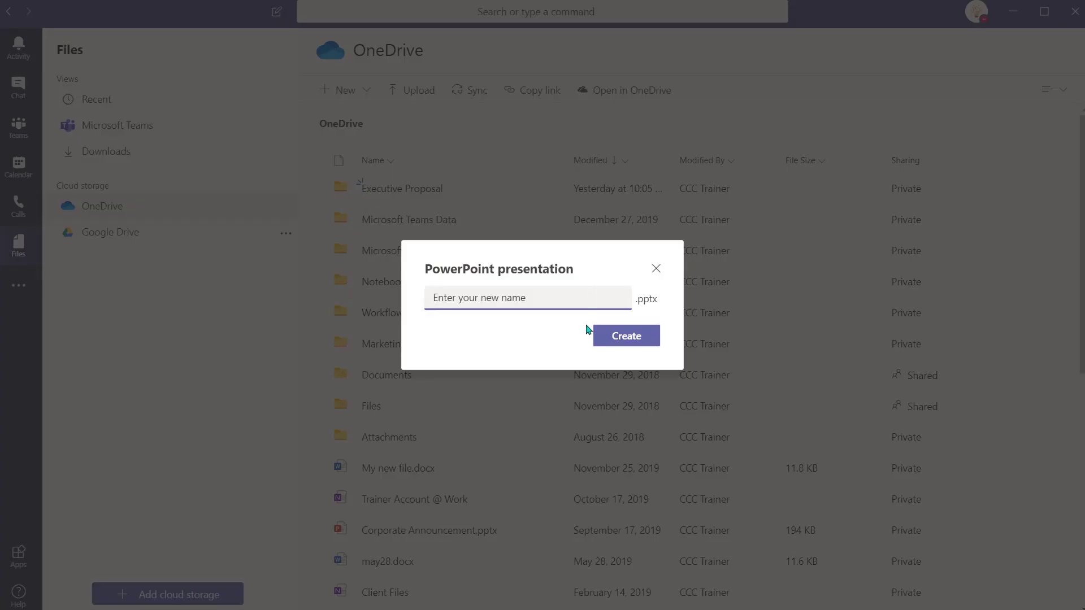
click(633, 336)
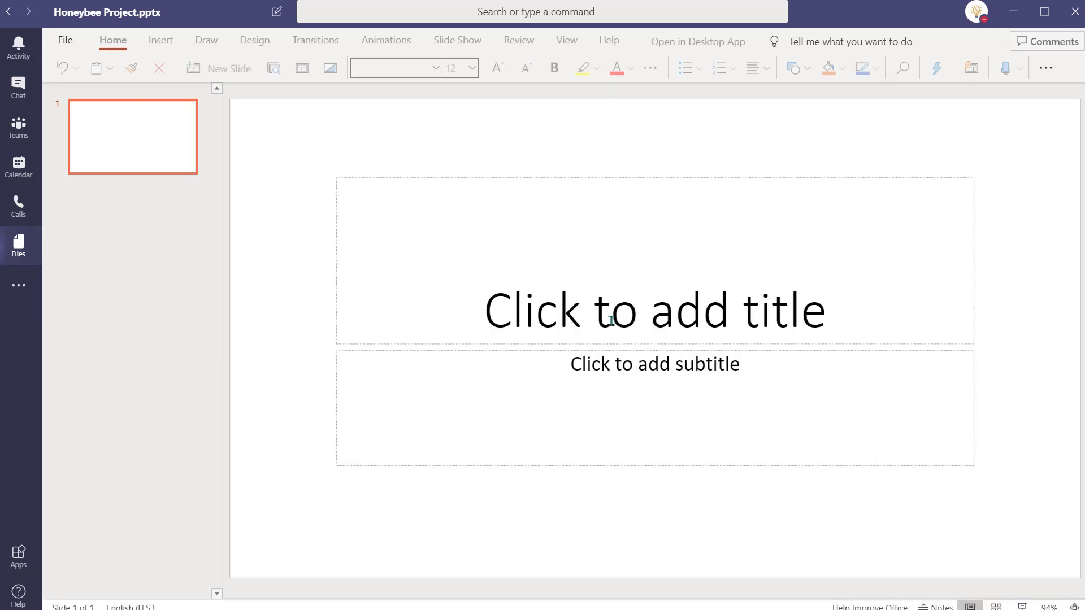
Step: Title the first slide 'Honeybee' and apply the pink-dots Designer layout
click(612, 321)
text(Honeybee)
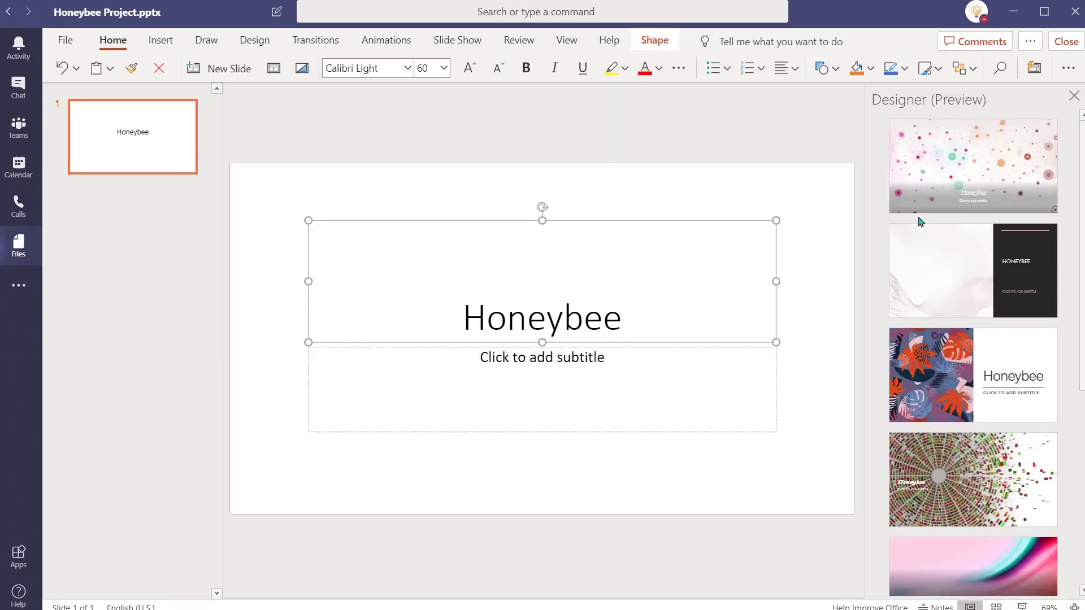
click(919, 209)
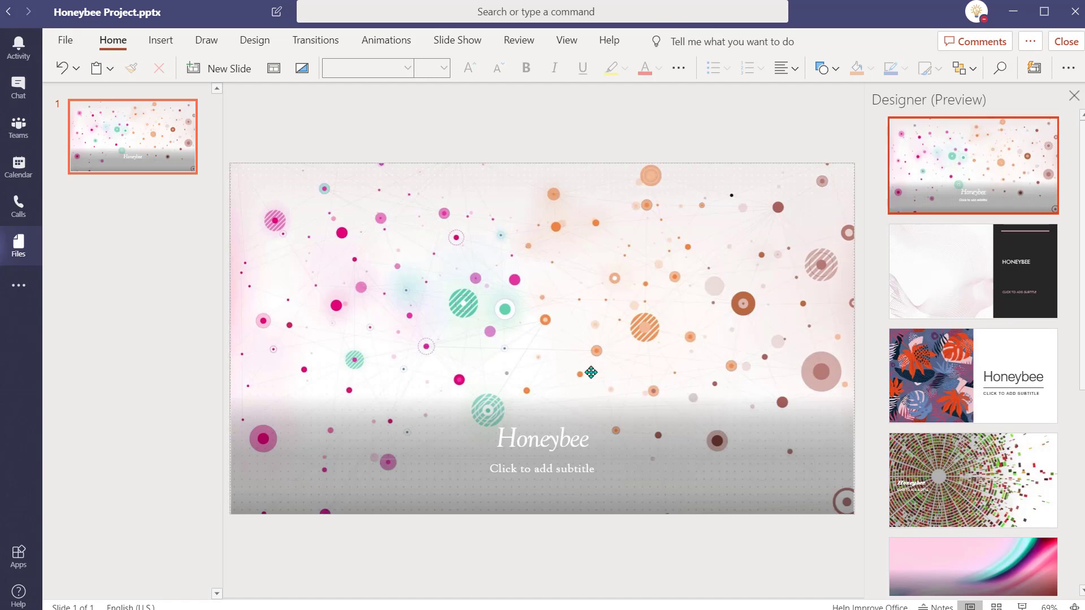
click(590, 440)
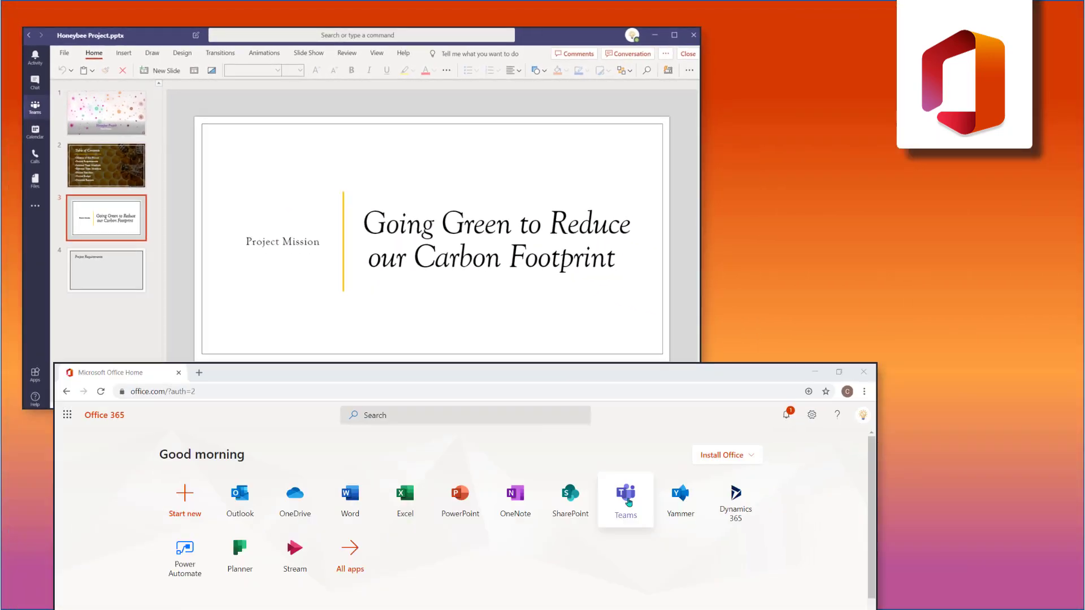
Step: Open Honeybee Project.pptx from the Client Projects channel's Honeybee Project folder in Teams on the web
click(625, 497)
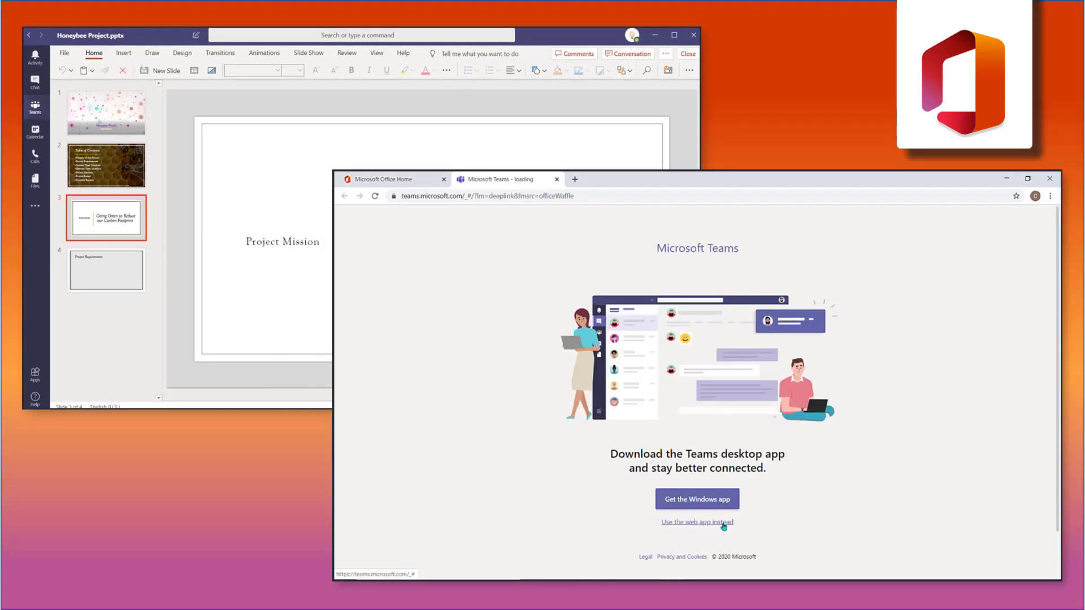
click(723, 523)
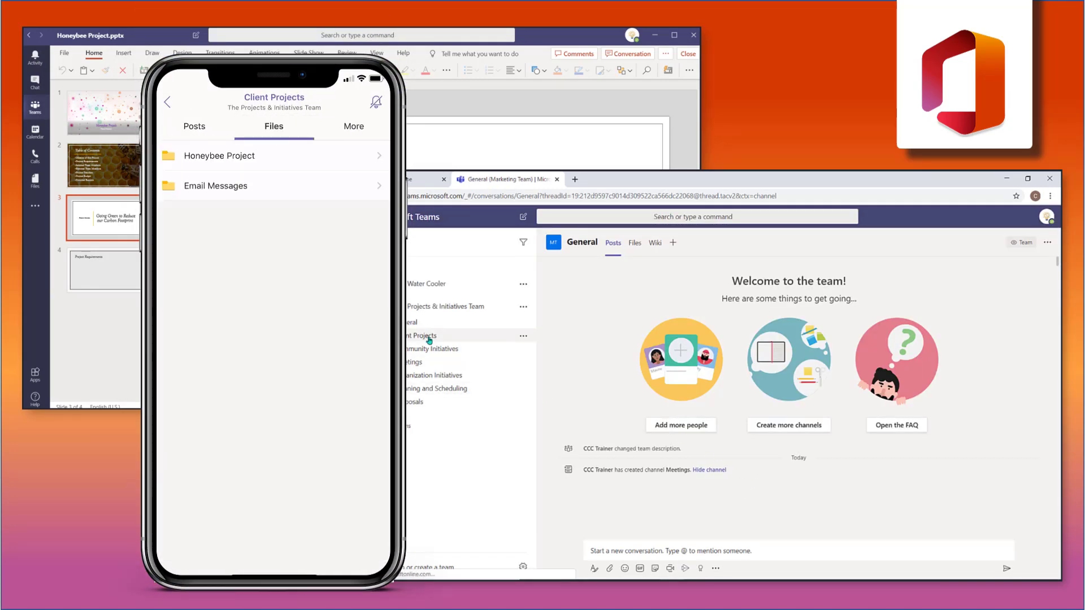
click(430, 341)
click(661, 242)
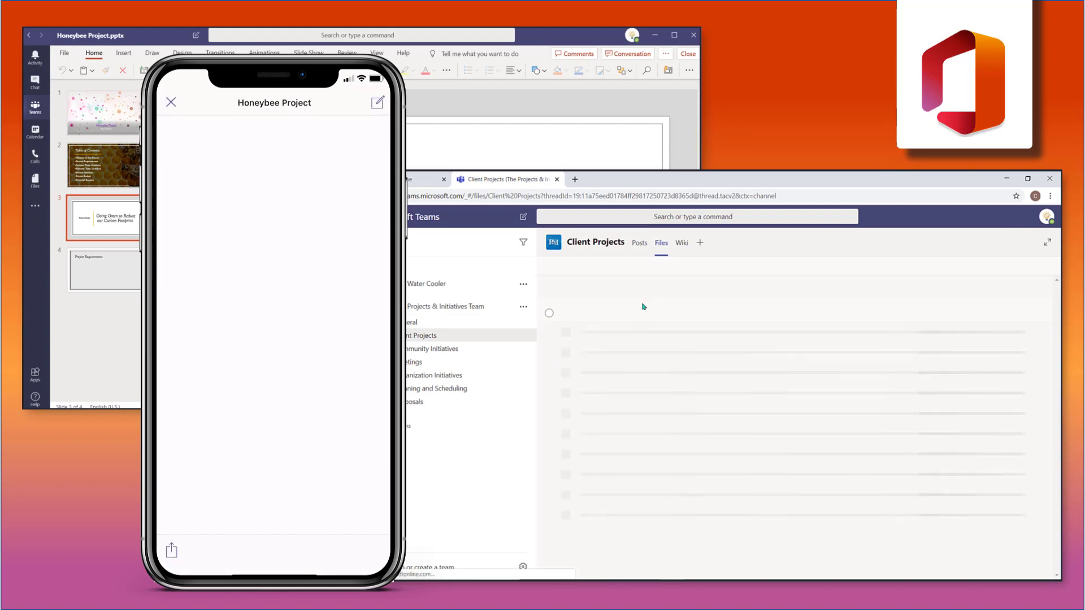
click(618, 332)
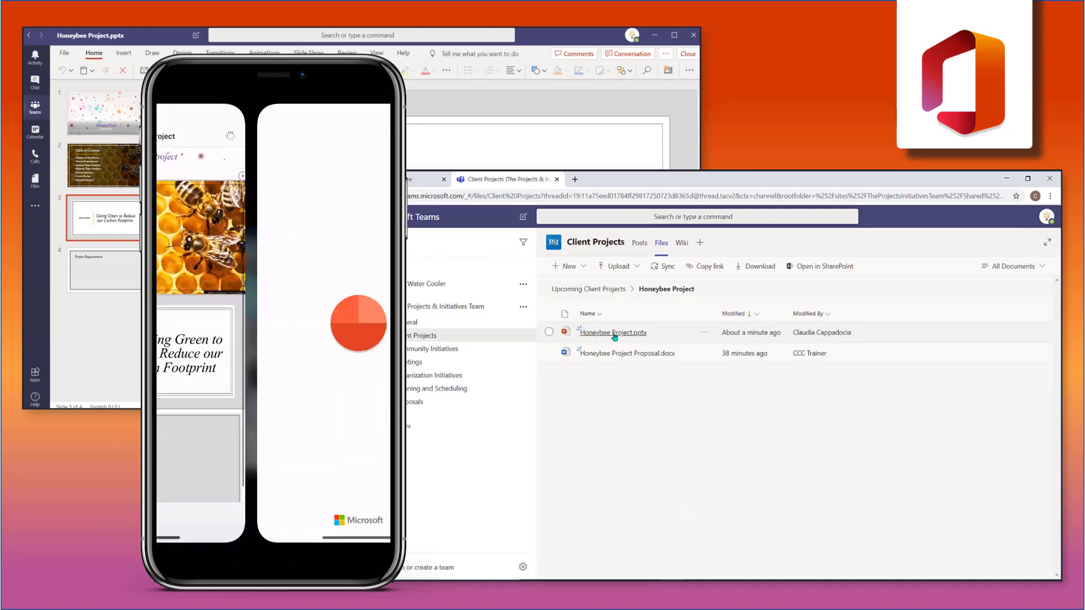
click(614, 336)
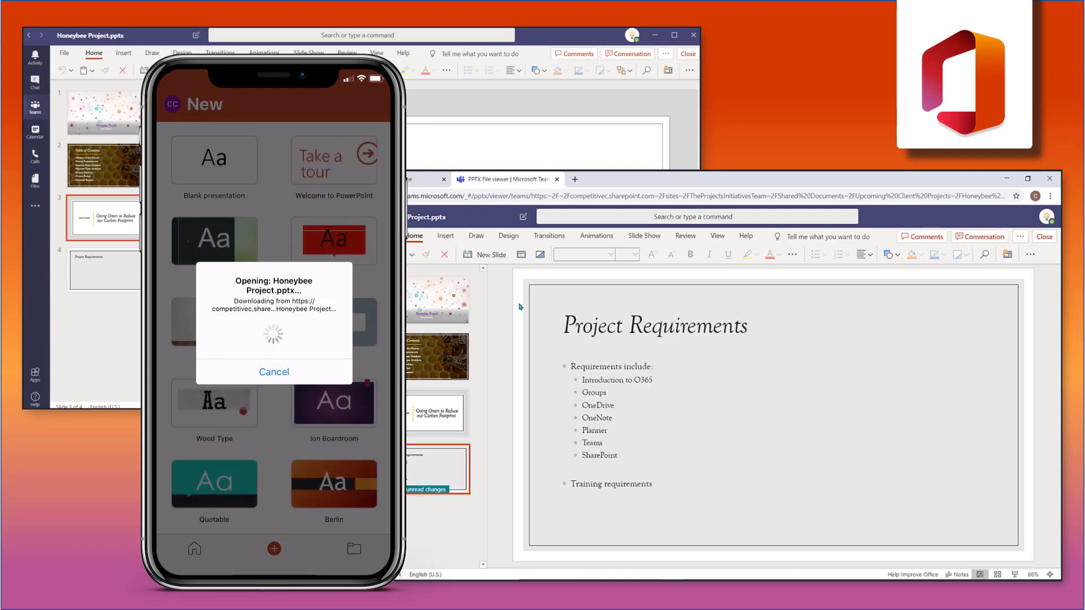
Step: Add a Content with Caption slide to the presentation
click(500, 258)
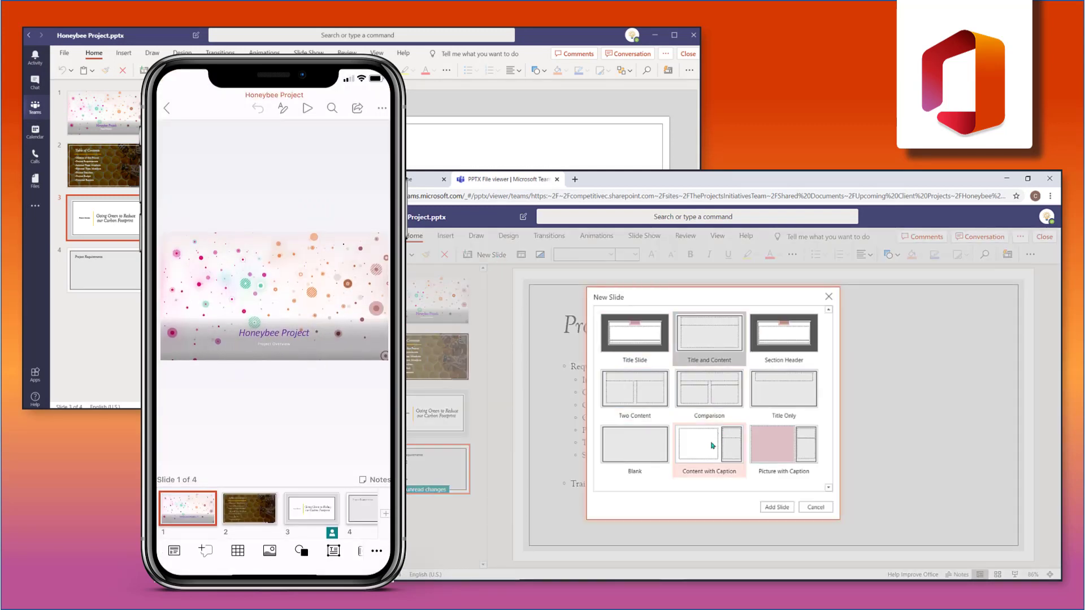
click(707, 449)
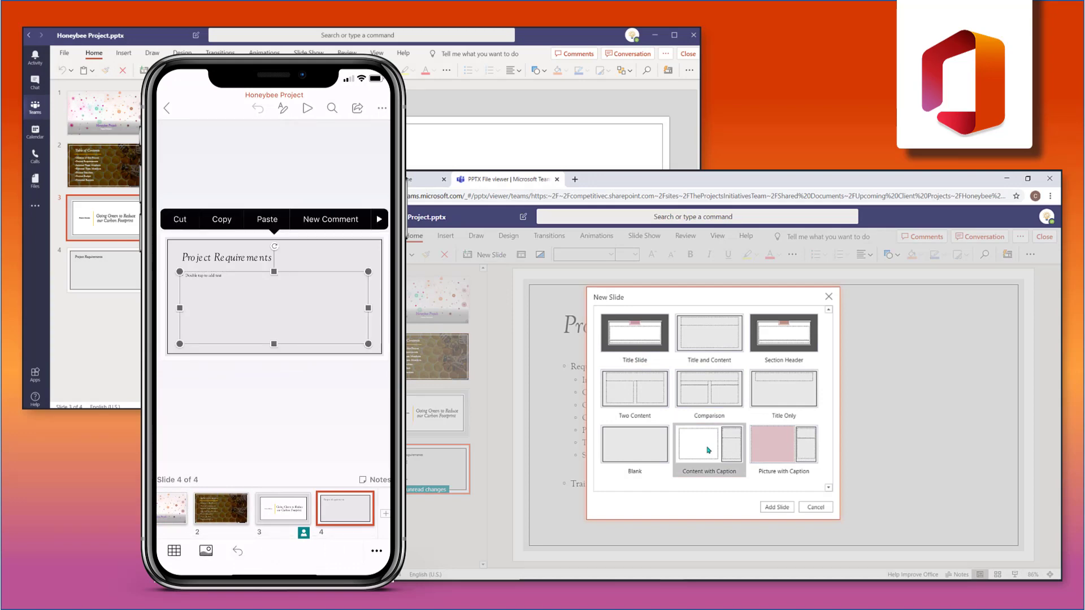
click(776, 506)
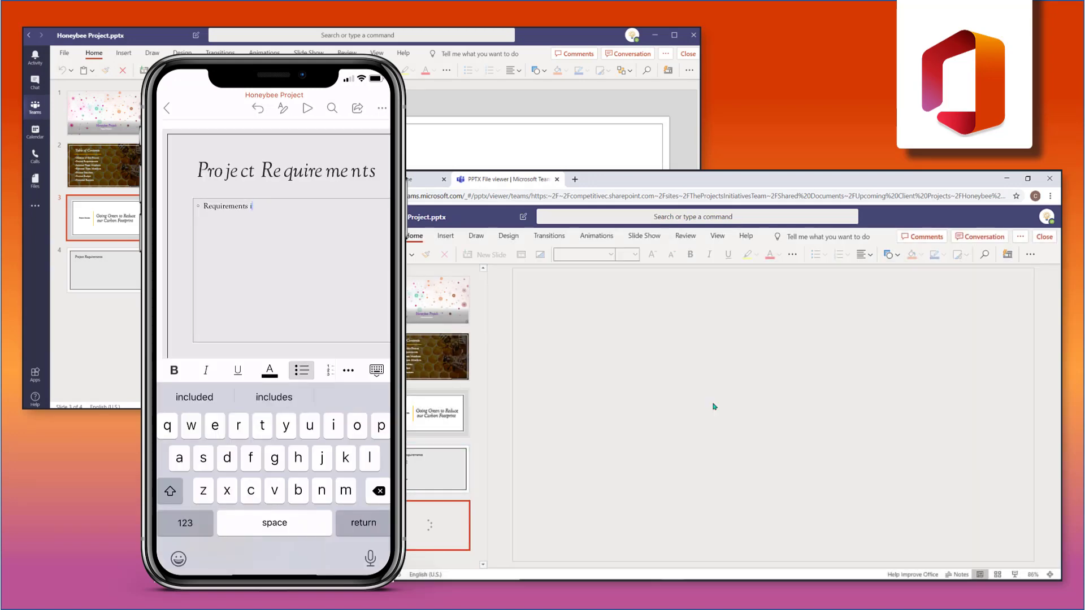